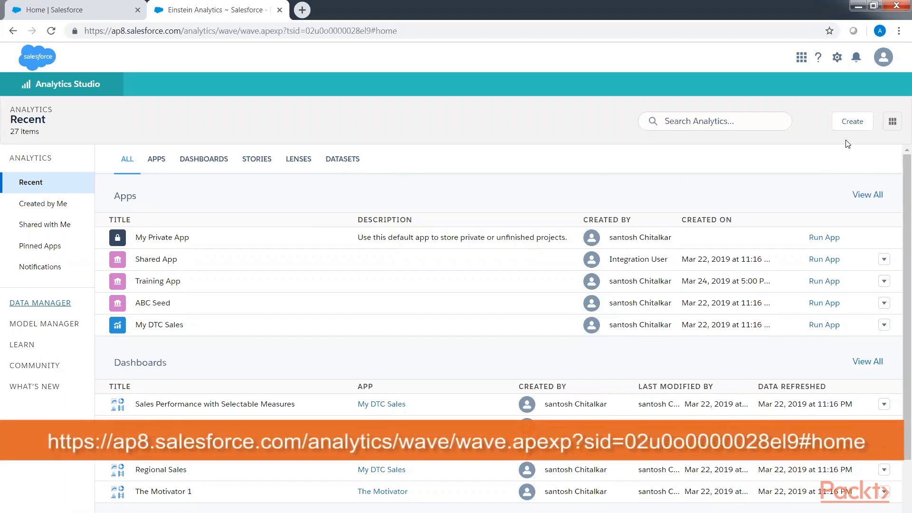
# - Create a new blank analytics dashboard from scratch
pyautogui.click(851, 128)
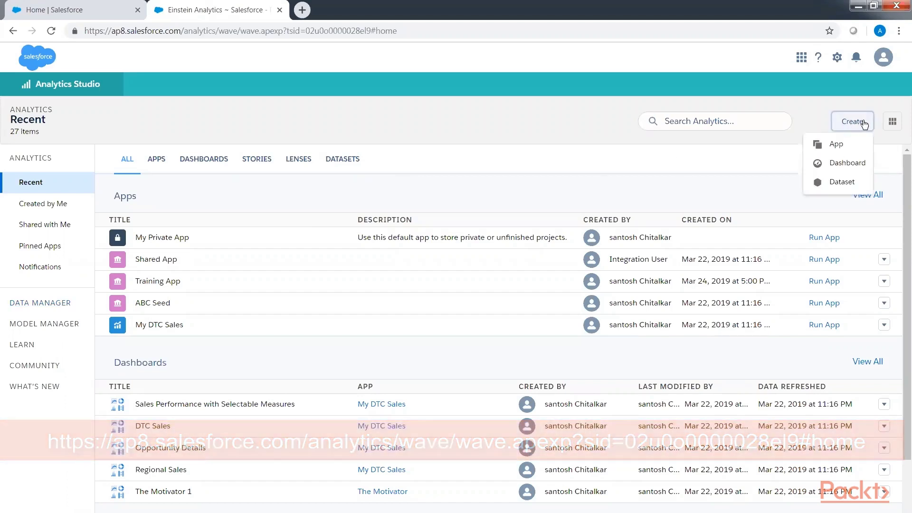
pyautogui.click(845, 164)
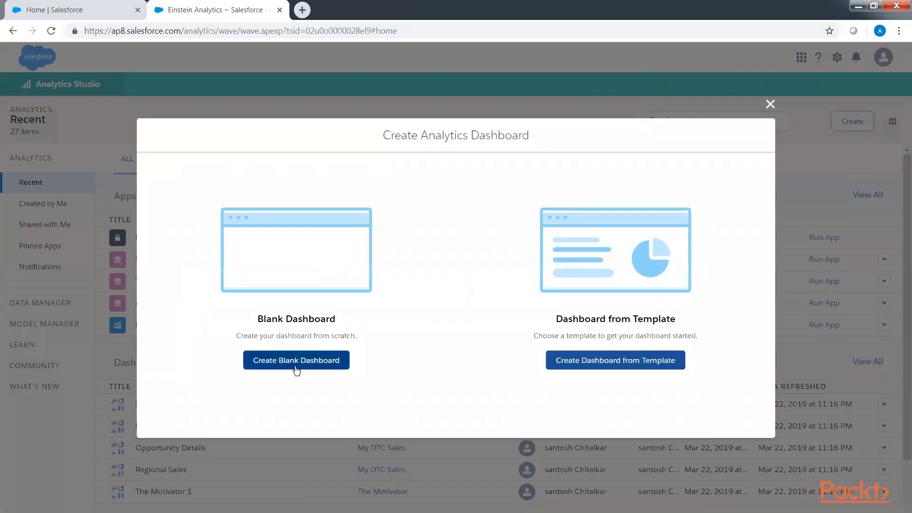
pyautogui.click(295, 365)
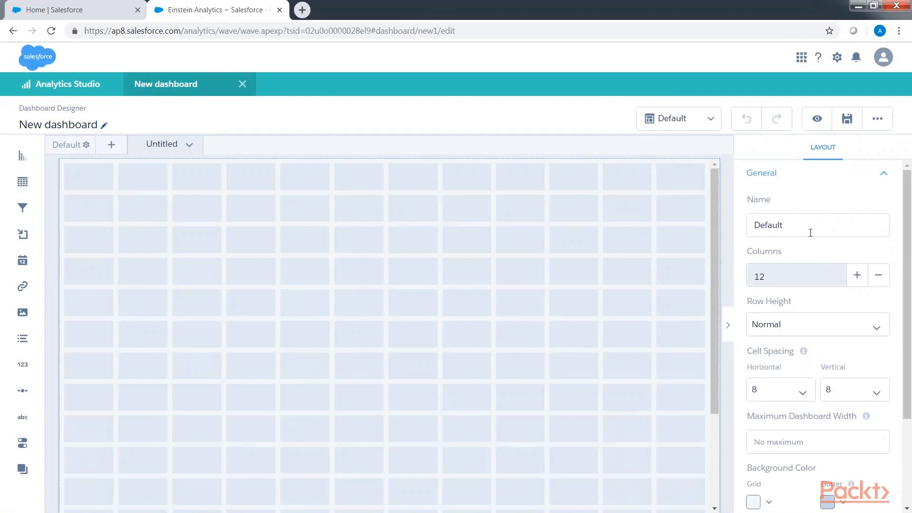
# - Increase the default layout grid of the new dashboard to 30 columns
pyautogui.click(856, 279)
pyautogui.click(857, 280)
pyautogui.click(856, 279)
pyautogui.click(857, 280)
pyautogui.click(857, 280)
pyautogui.click(857, 279)
pyautogui.click(857, 279)
pyautogui.click(857, 279)
pyautogui.click(857, 280)
pyautogui.click(857, 279)
pyautogui.click(857, 279)
pyautogui.click(857, 279)
pyautogui.click(857, 280)
pyautogui.click(856, 279)
pyautogui.click(857, 279)
pyautogui.click(857, 279)
pyautogui.click(857, 279)
pyautogui.click(857, 280)
# - Set the layout's row height to Fine and its horizontal cell spacing to 0
pyautogui.click(779, 323)
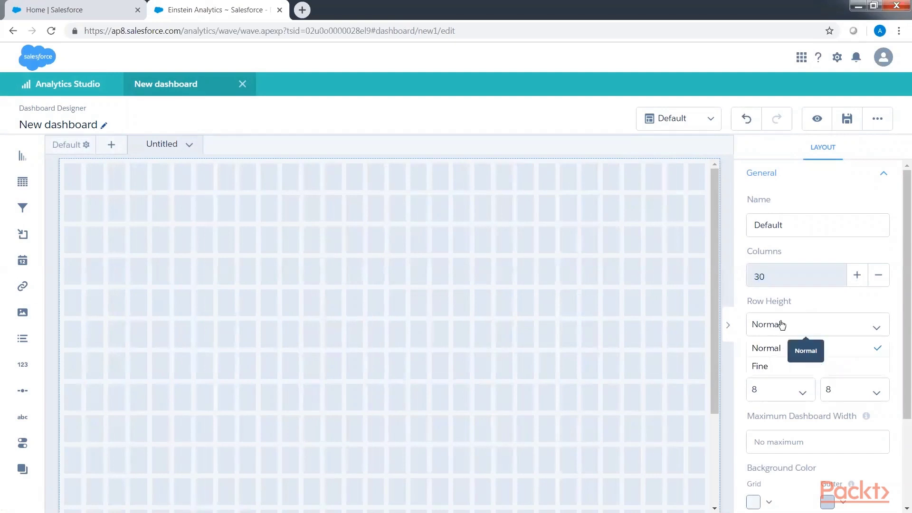
pyautogui.click(768, 365)
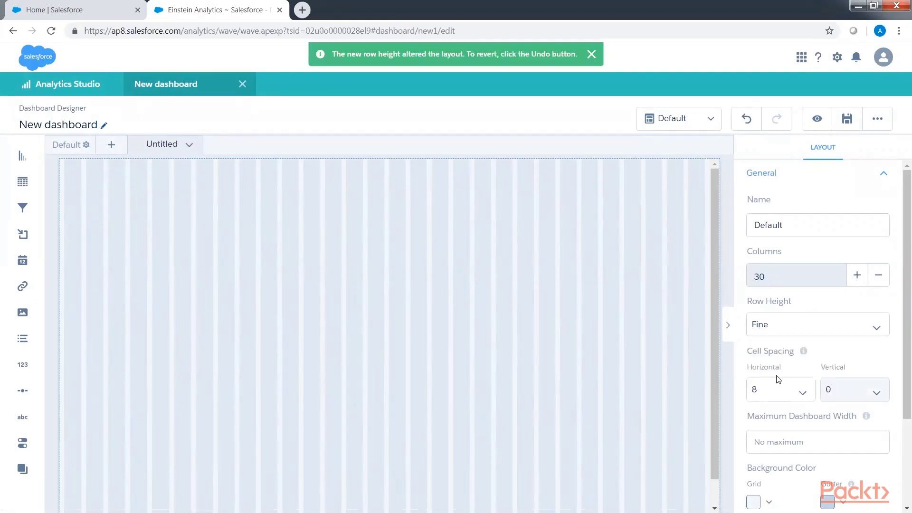
pyautogui.click(779, 399)
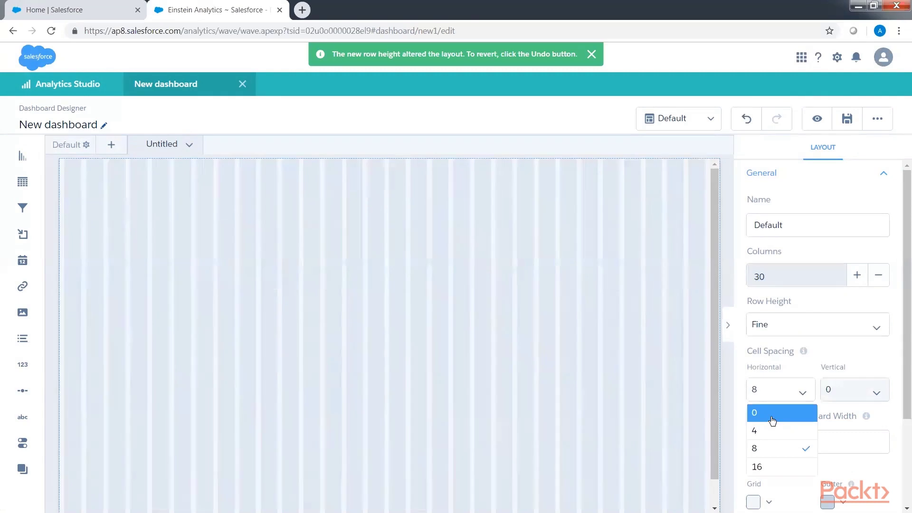
pyautogui.click(772, 420)
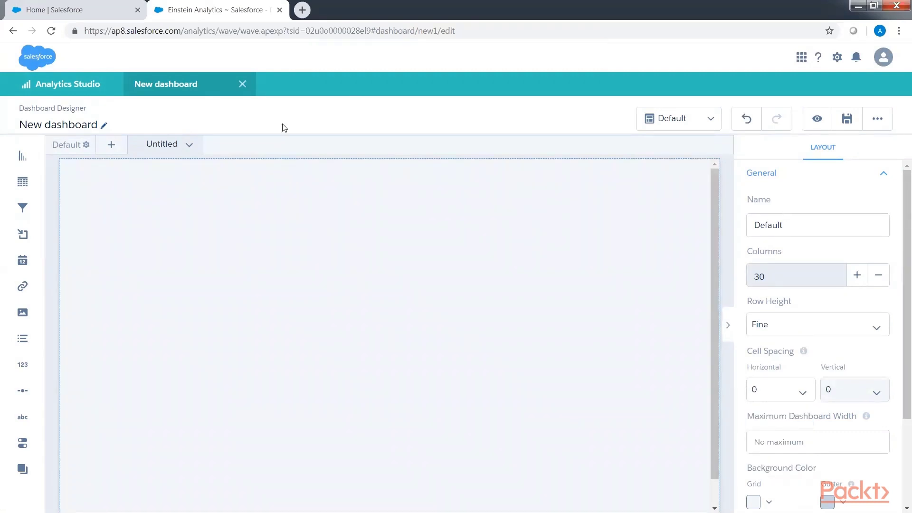
# - Rename the new dashboard as "Success dashboard"
pyautogui.click(105, 128)
pyautogui.doubleClick(42, 116)
pyautogui.write('Success')
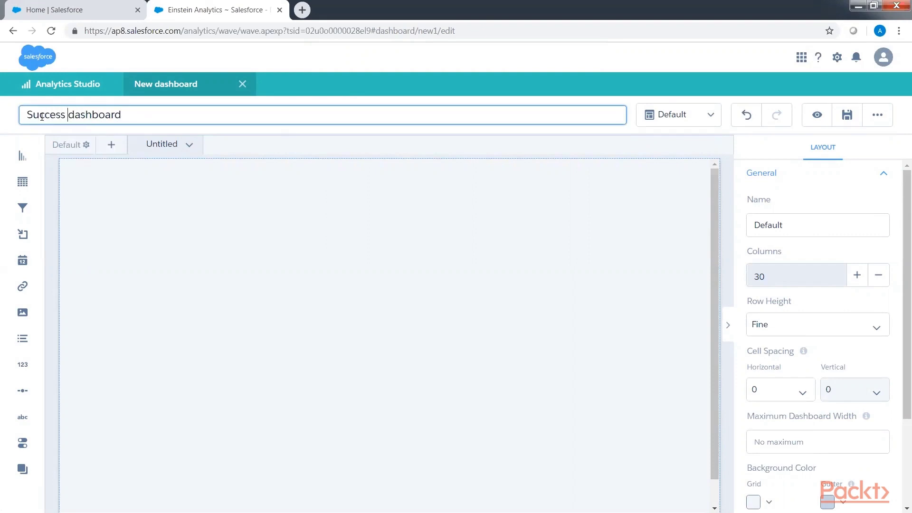
pyautogui.click(182, 190)
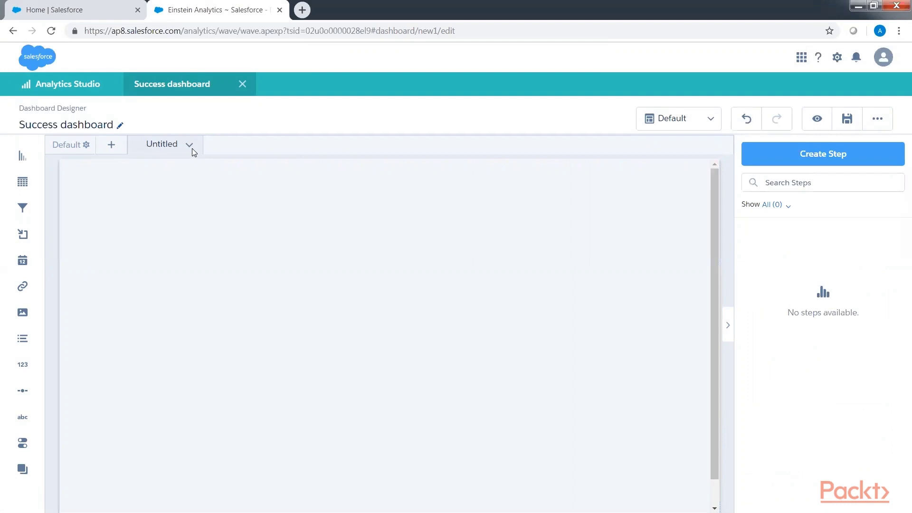
# - Rename the dashboard's untitled page as "Home" and save the dashboard
pyautogui.click(191, 146)
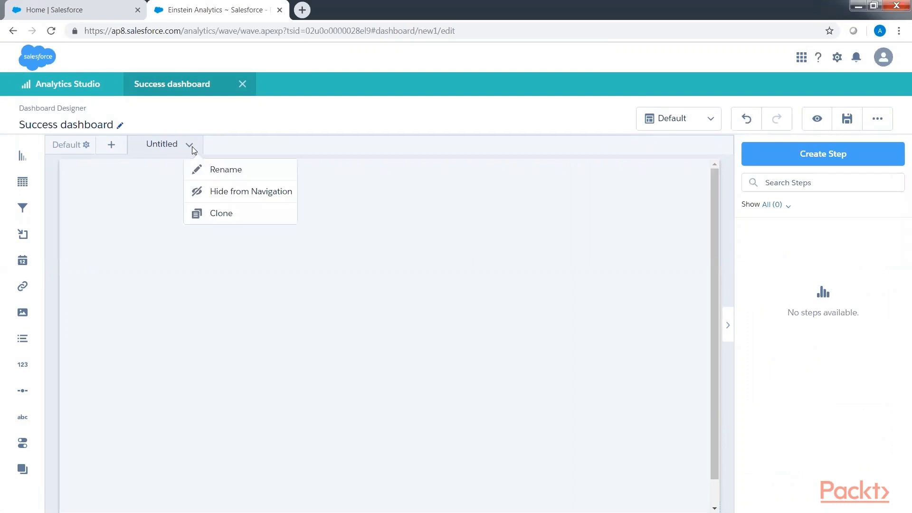
pyautogui.click(205, 169)
pyautogui.write('Home')
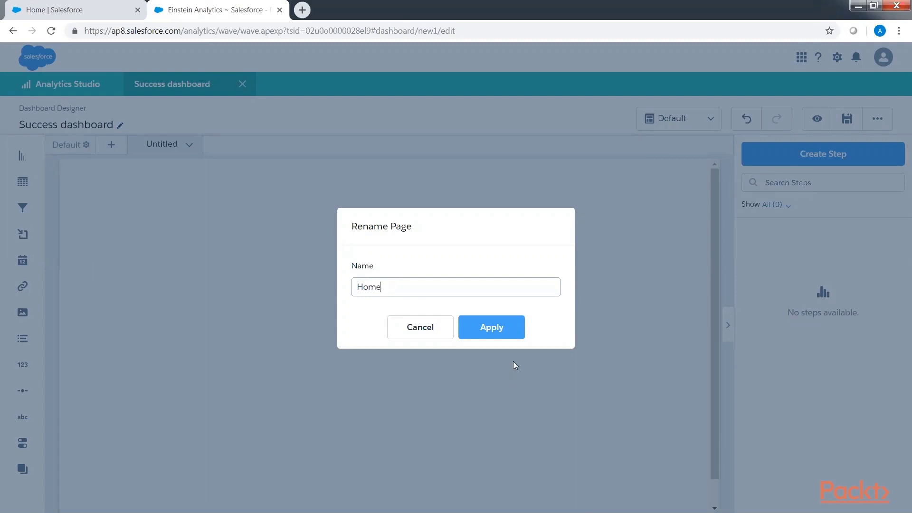
pyautogui.click(506, 326)
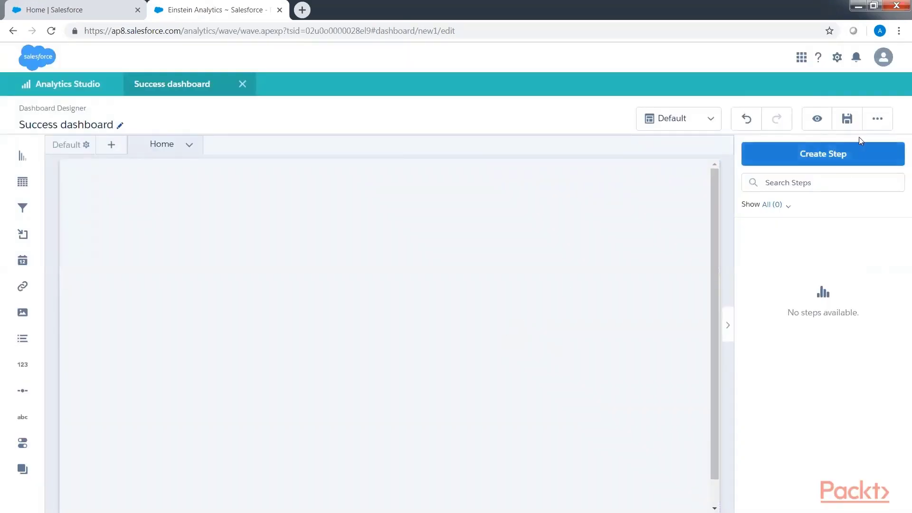
pyautogui.click(850, 119)
pyautogui.click(462, 385)
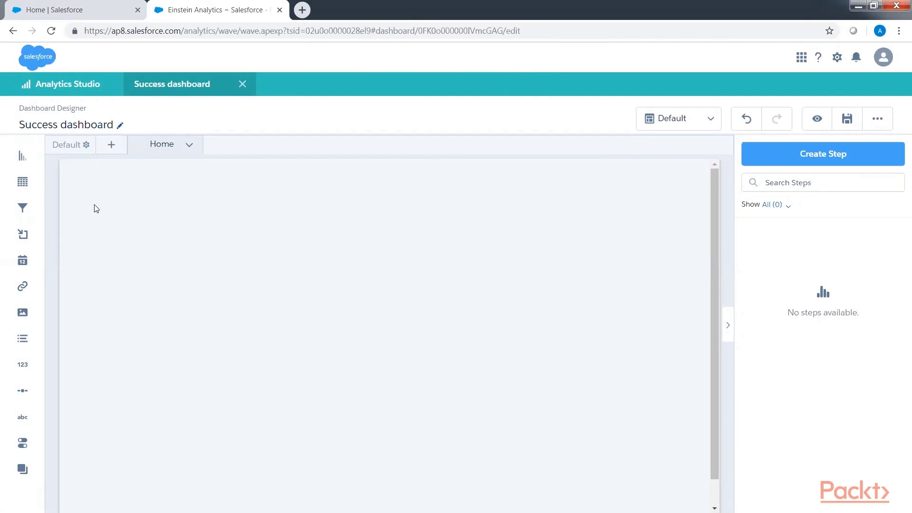
# - Open The Master Dataflow for editing from the Data Manager's dataflows list
pyautogui.click(86, 89)
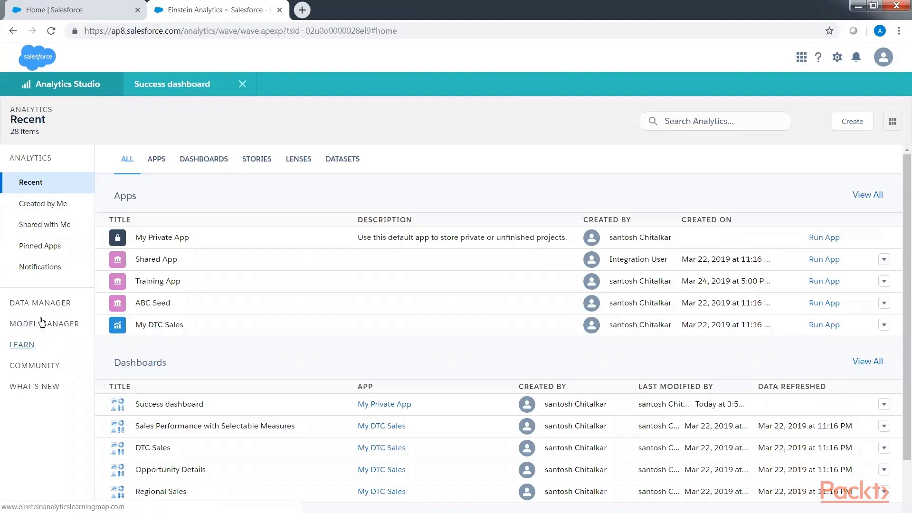
pyautogui.click(49, 303)
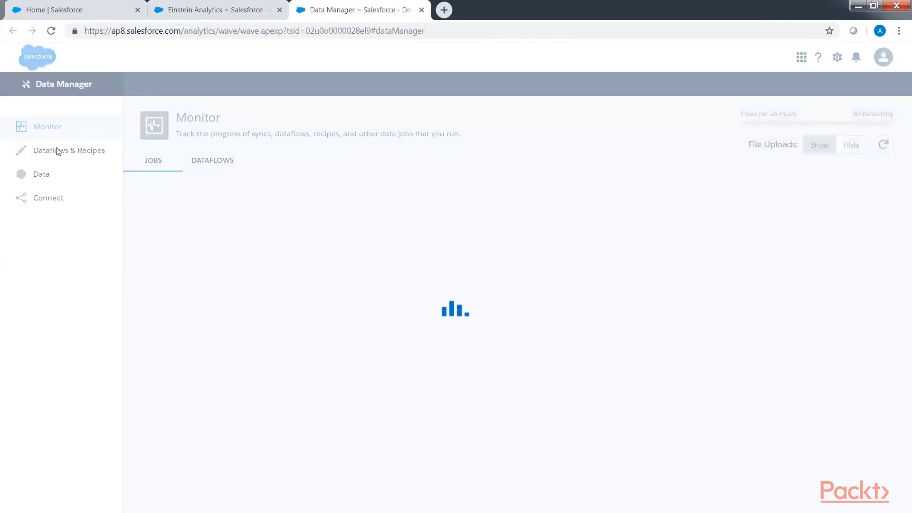
pyautogui.click(55, 151)
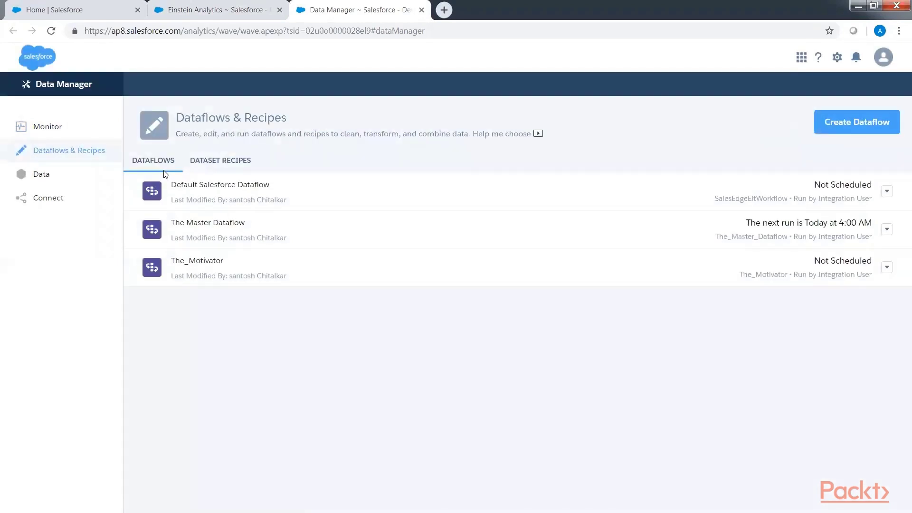
pyautogui.click(274, 238)
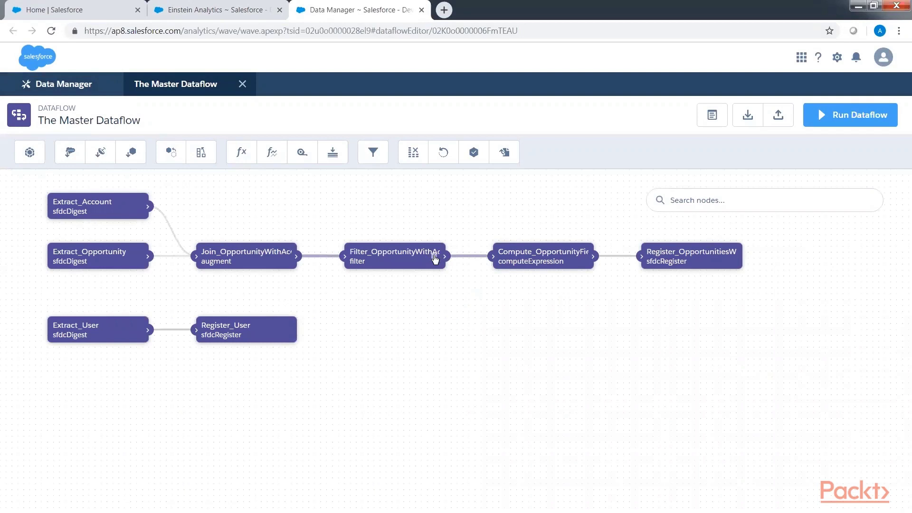
# - Delete the opportunity filter node and set the source of Compute_OpportunityField to Join_OpportunityWithAccount
pyautogui.click(435, 258)
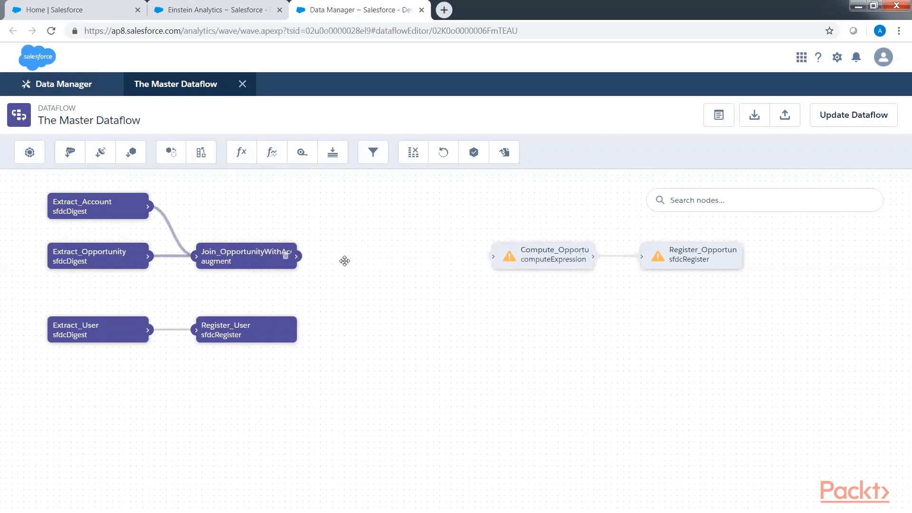
pyautogui.click(544, 257)
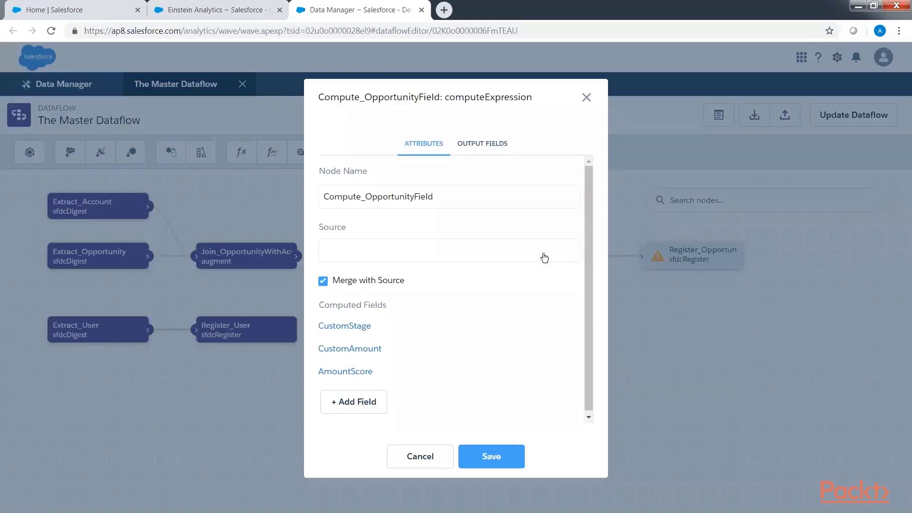
pyautogui.click(336, 255)
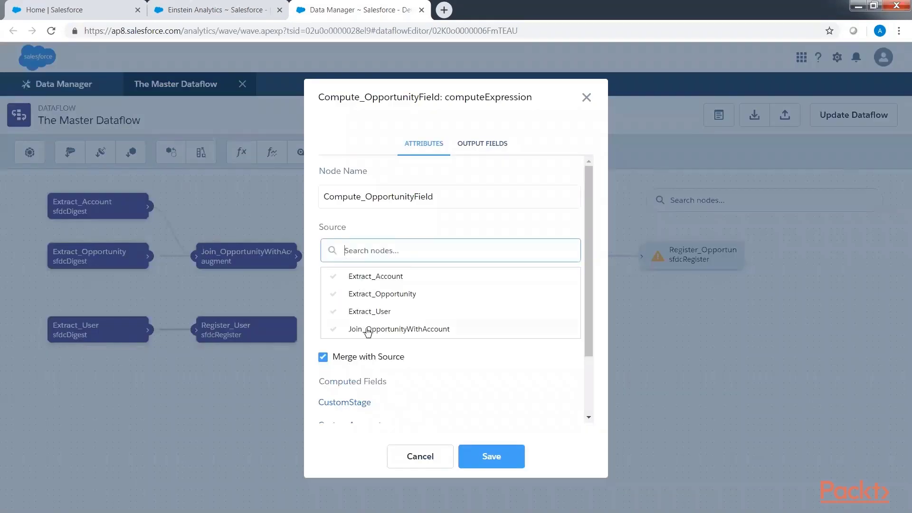
pyautogui.click(367, 328)
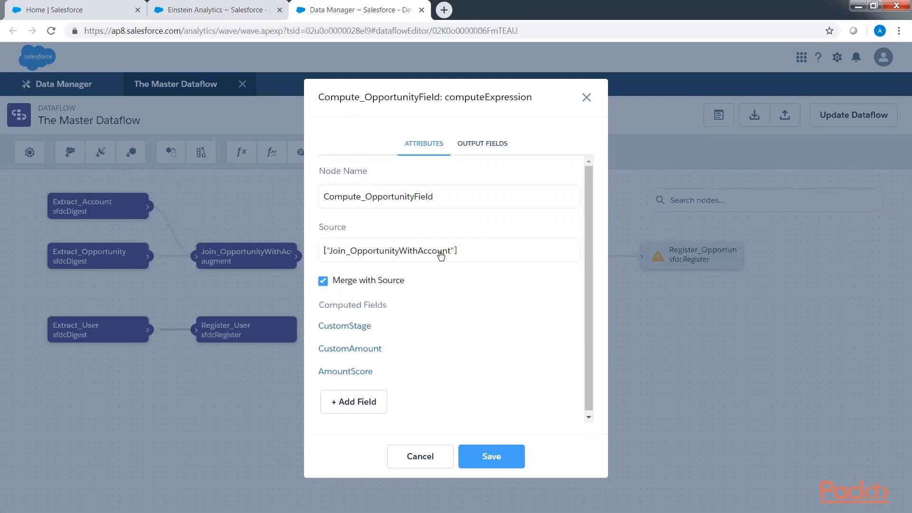
pyautogui.click(505, 467)
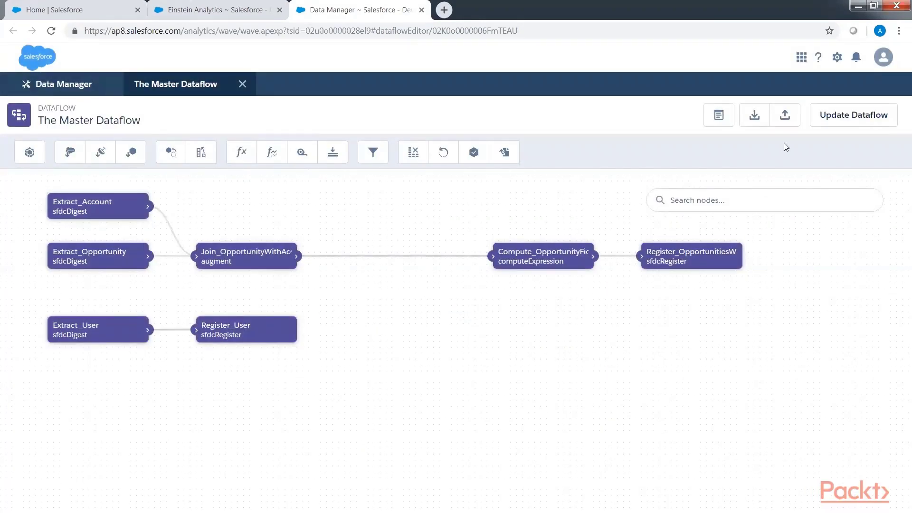
# - Update and run The Master Dataflow, checking its progress in the data monitor
pyautogui.click(824, 121)
pyautogui.click(593, 316)
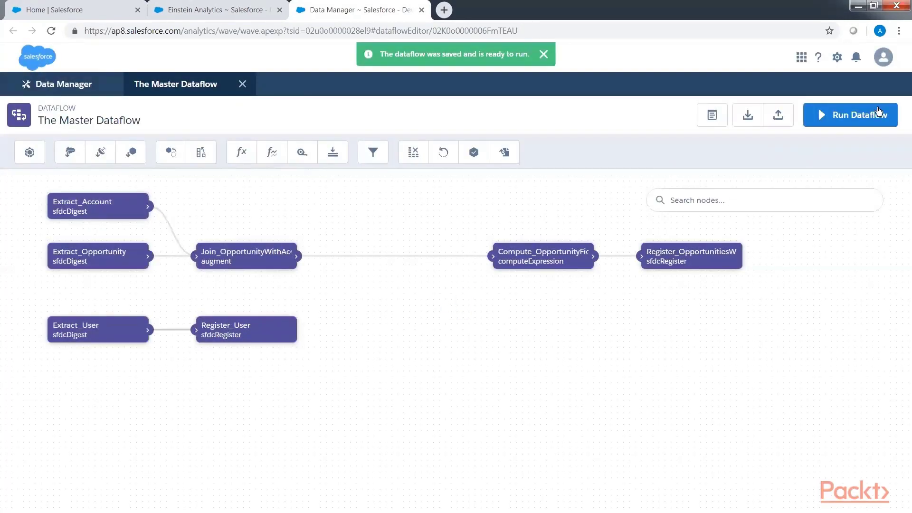
pyautogui.click(878, 110)
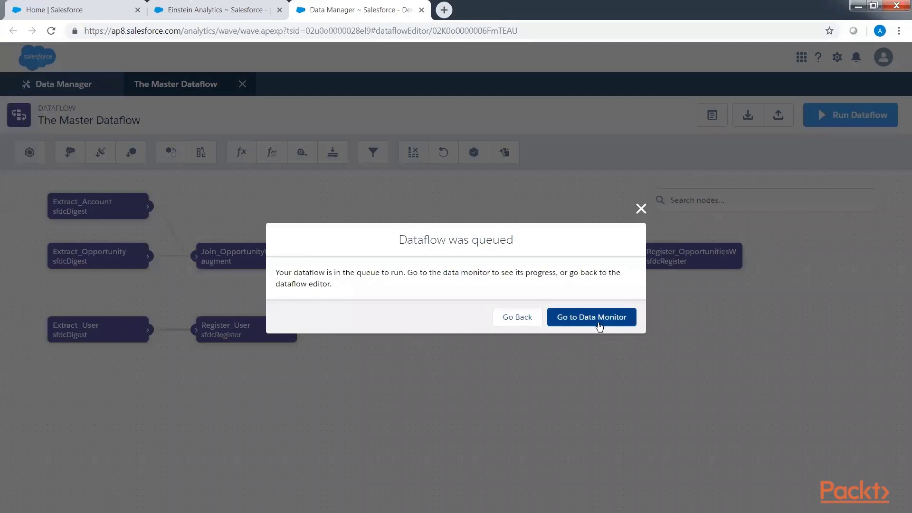
pyautogui.click(591, 317)
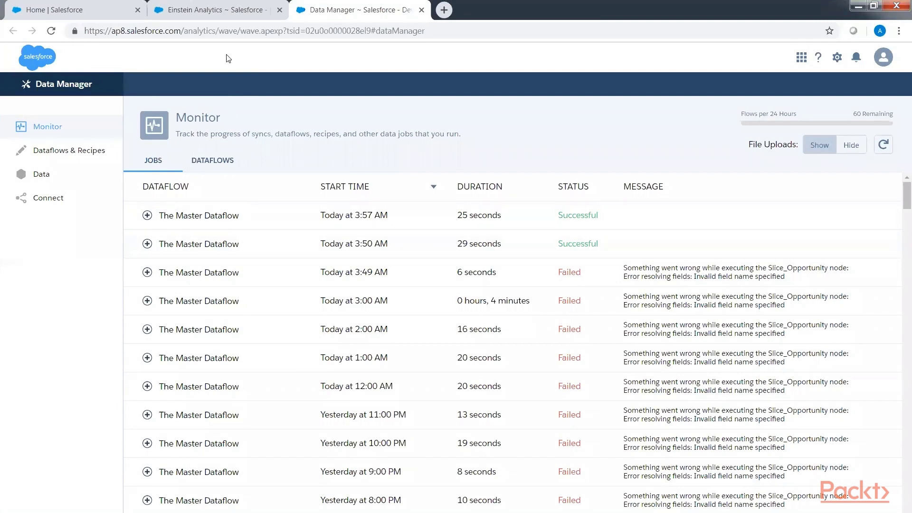
# - Return to the Success dashboard in Analytics Studio, add a chart widget to the Home page and enlarge it in width and height
pyautogui.click(207, 13)
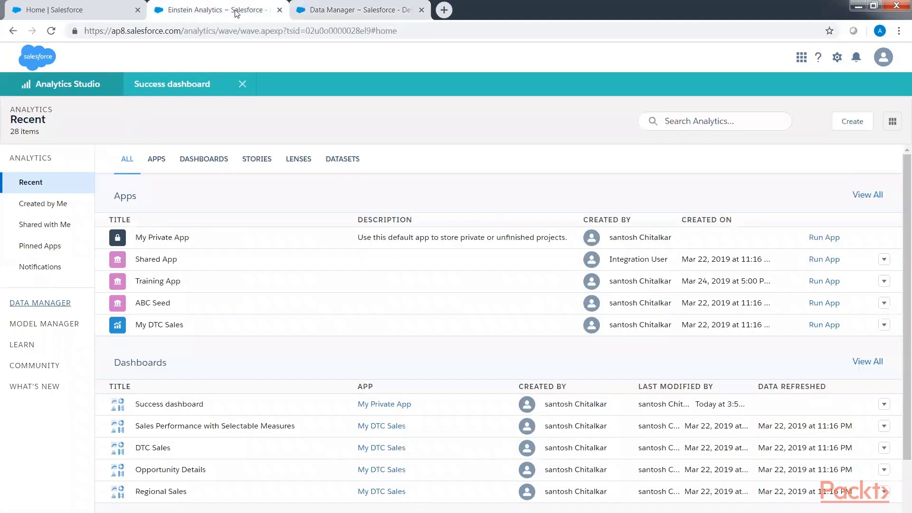
pyautogui.click(183, 84)
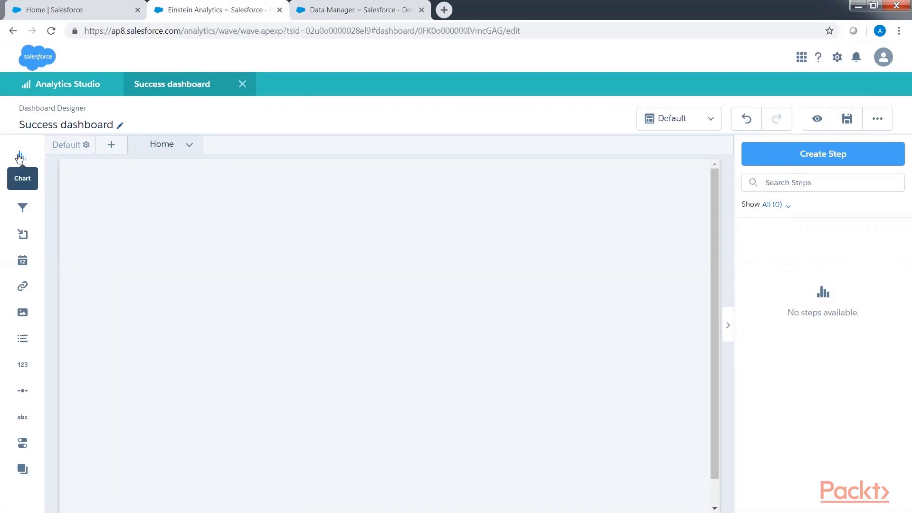
pyautogui.moveTo(19, 158); pyautogui.dragTo(99, 272)
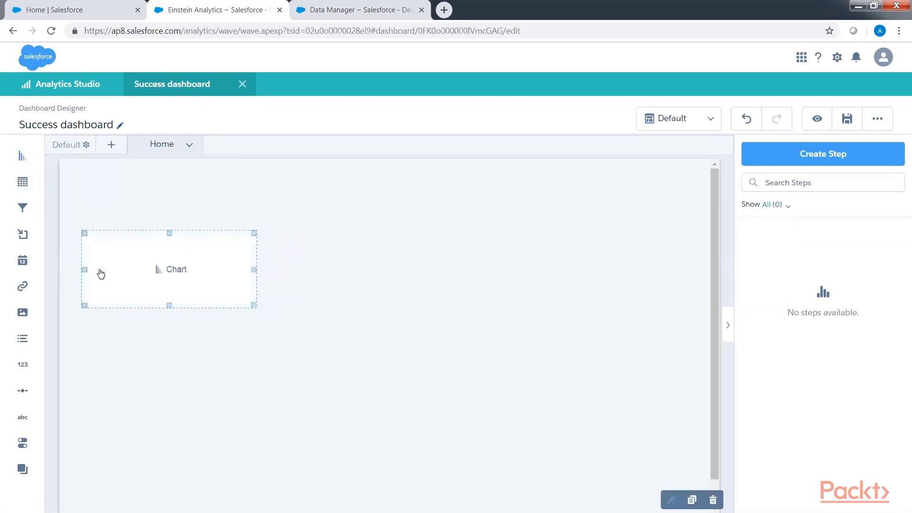
pyautogui.moveTo(194, 243); pyautogui.dragTo(400, 286)
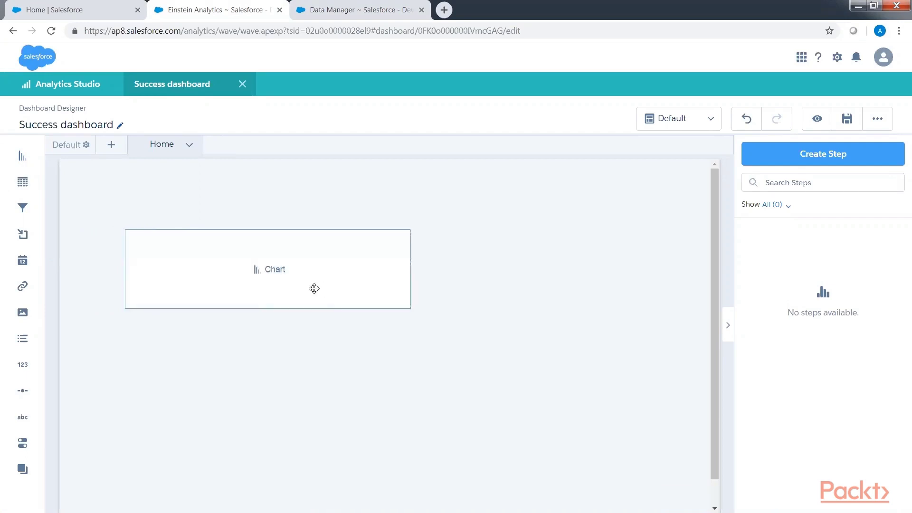
pyautogui.moveTo(266, 305); pyautogui.dragTo(264, 372)
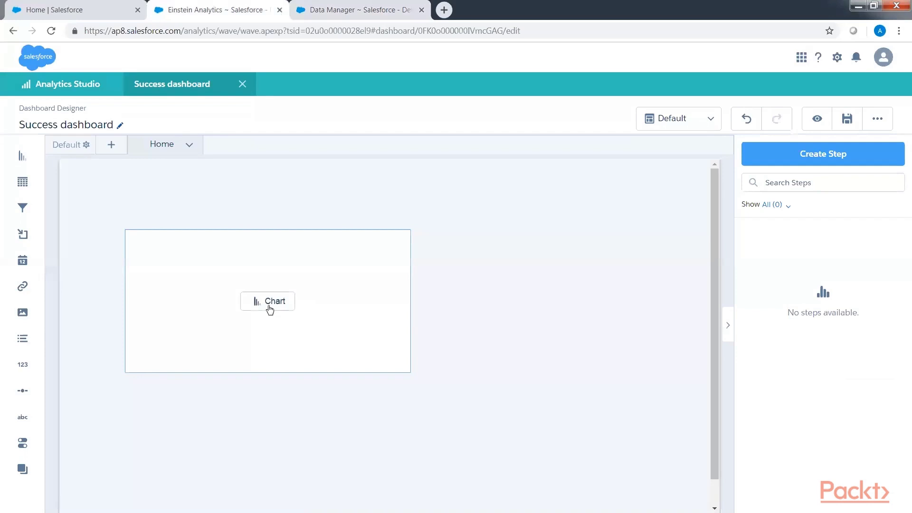
# - Create the chart's step from the OpportunitiesWithAccount dataset and set its bar length to Sum of Amount
pyautogui.click(269, 308)
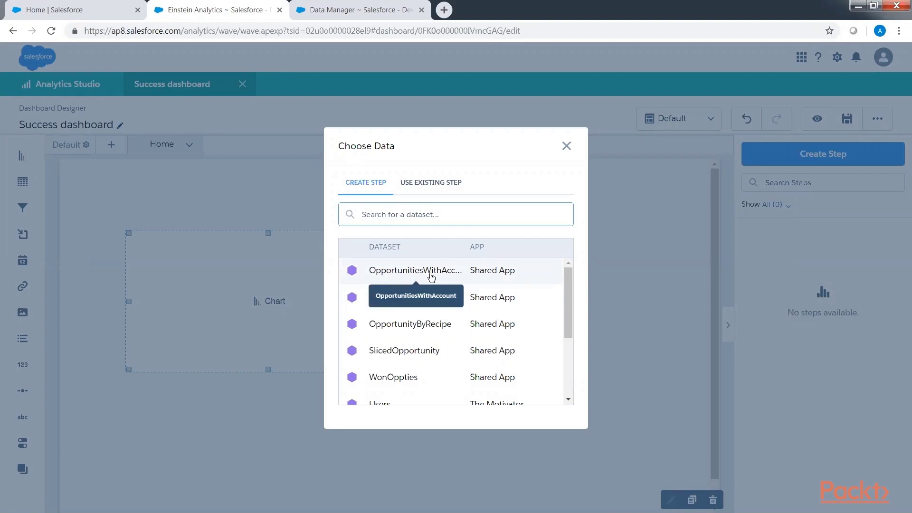
pyautogui.click(431, 276)
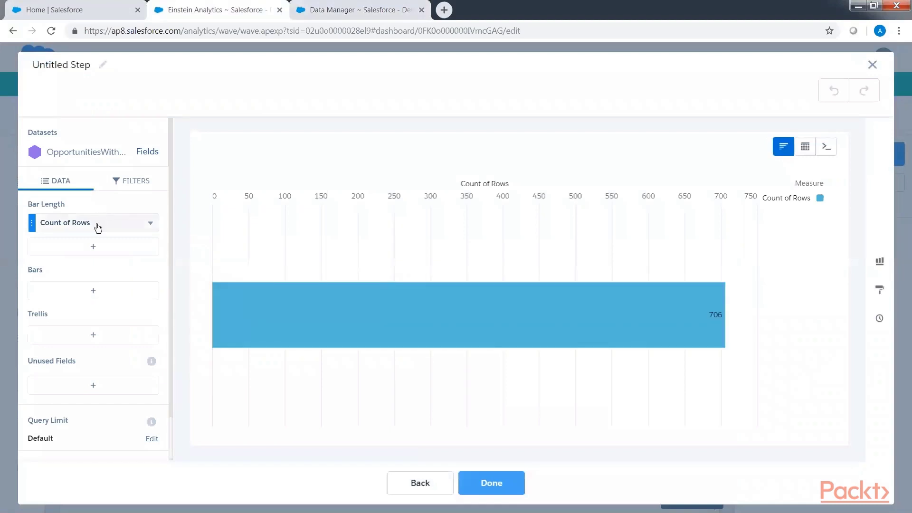
pyautogui.click(96, 229)
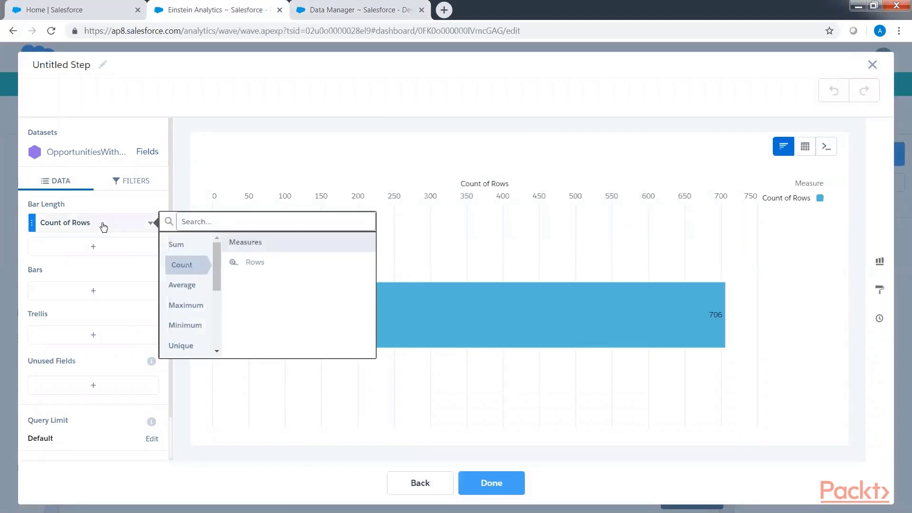
pyautogui.click(181, 244)
pyautogui.click(265, 281)
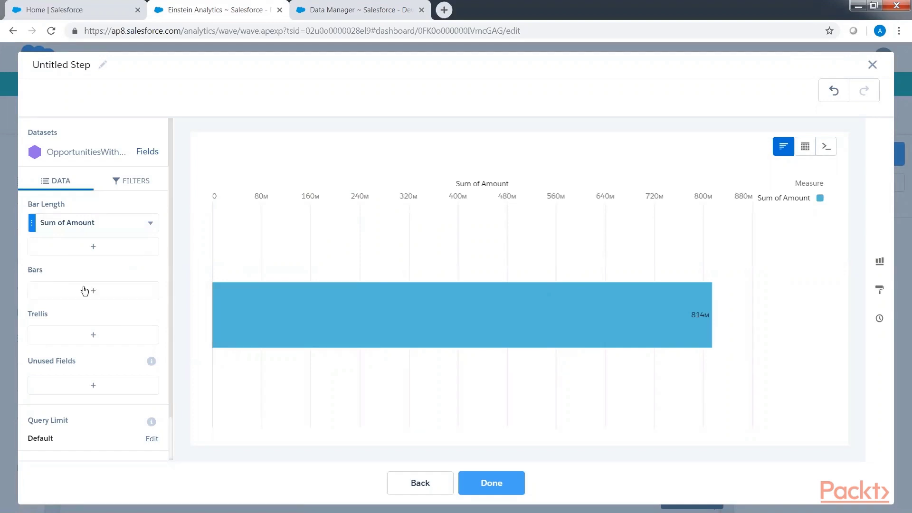
# - Group the bars by Stage, sort them by Sum of Amount in descending order and finish the chart's step
pyautogui.click(92, 290)
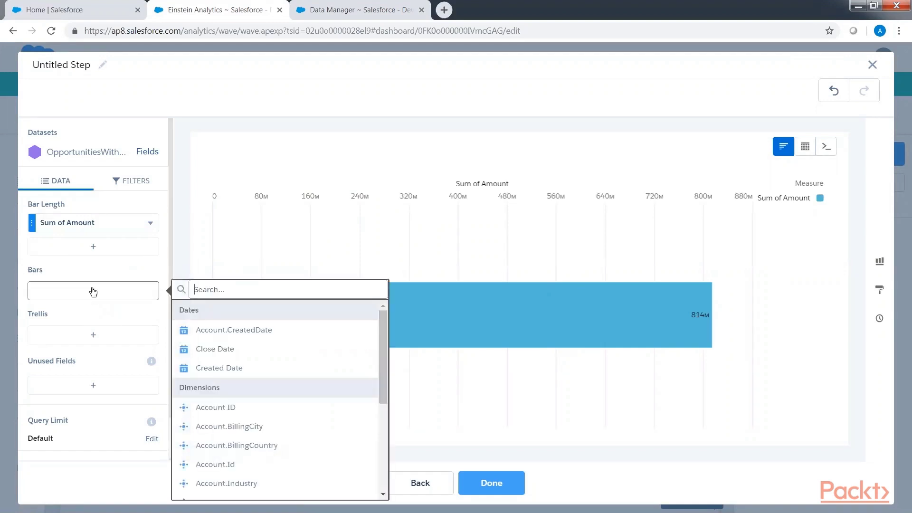
pyautogui.write('st')
pyautogui.click(204, 369)
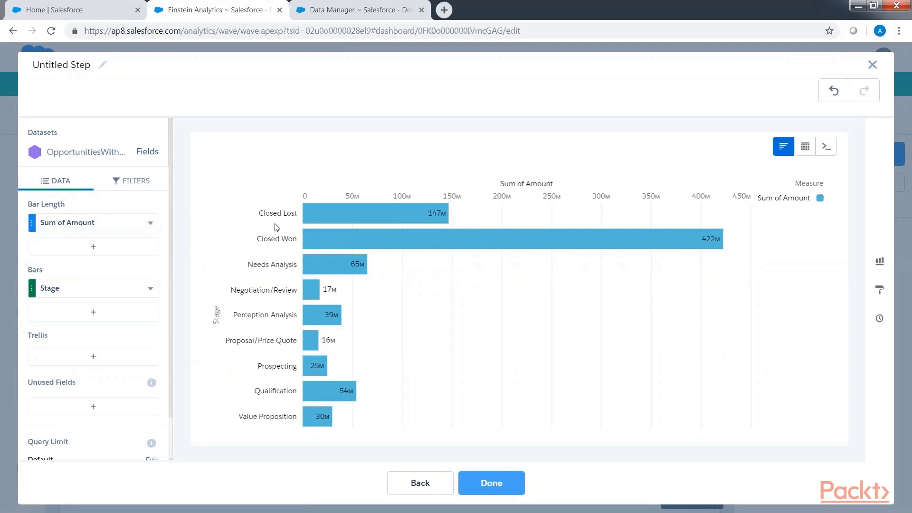
pyautogui.click(151, 223)
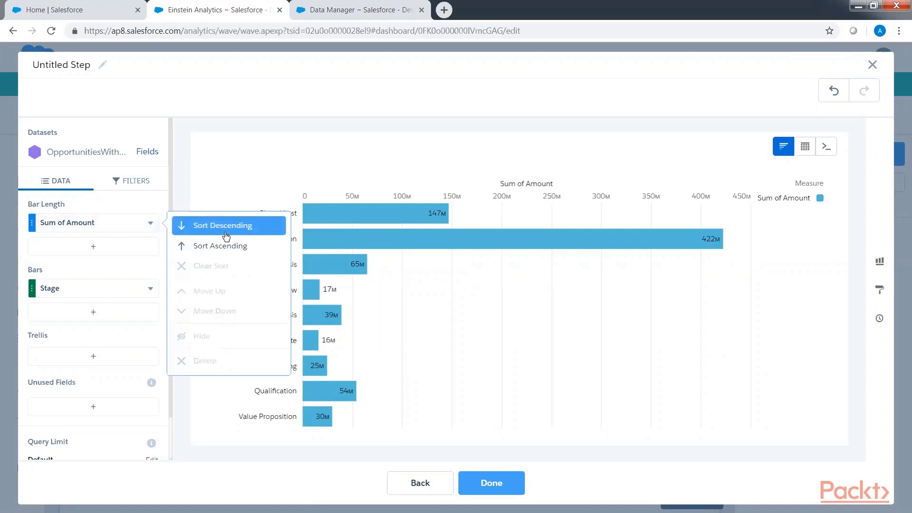
pyautogui.click(225, 236)
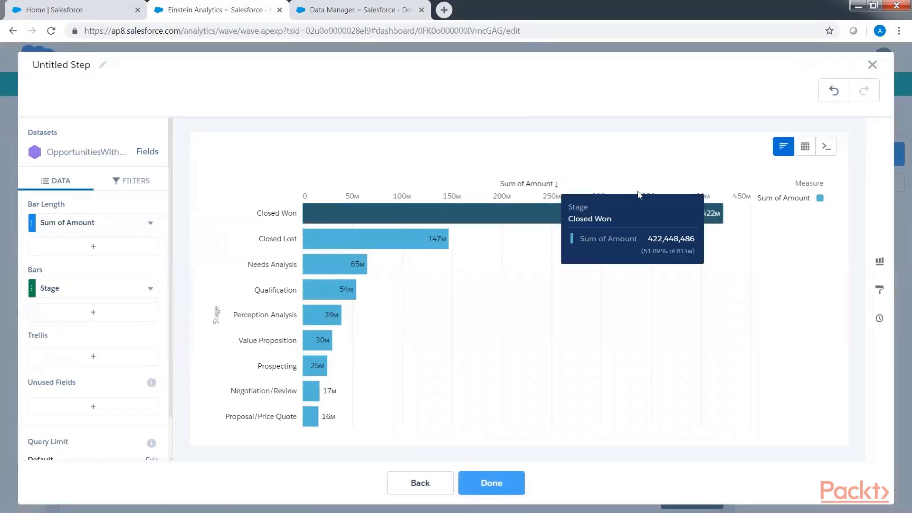
pyautogui.click(518, 486)
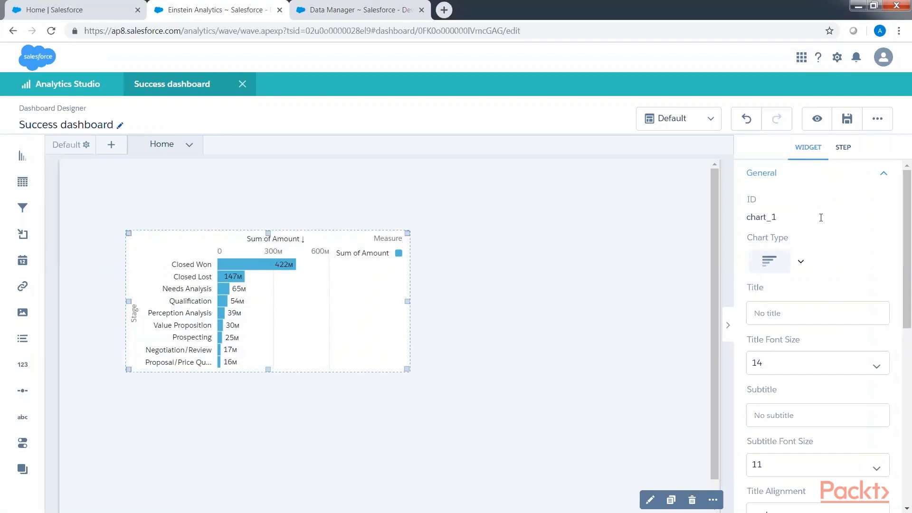
# - Hide the legend of the stage chart and save the dashboard
pyautogui.click(817, 177)
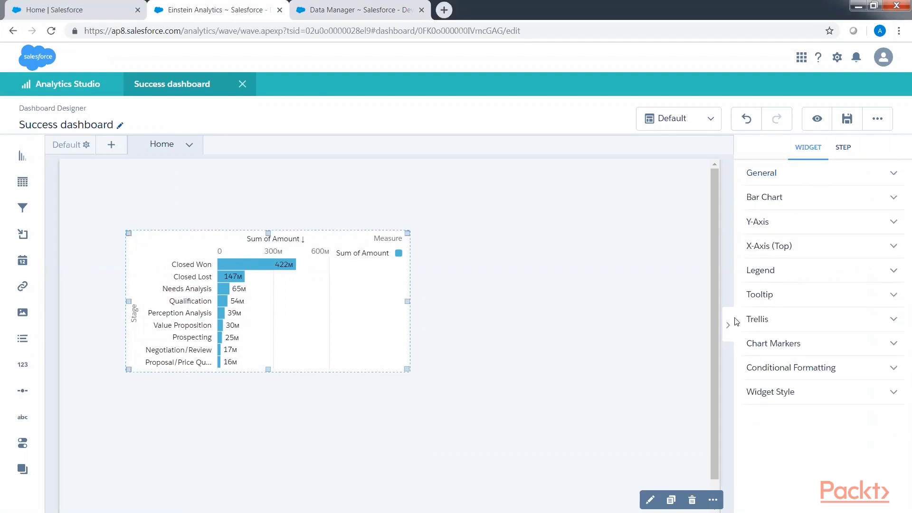
pyautogui.click(786, 347)
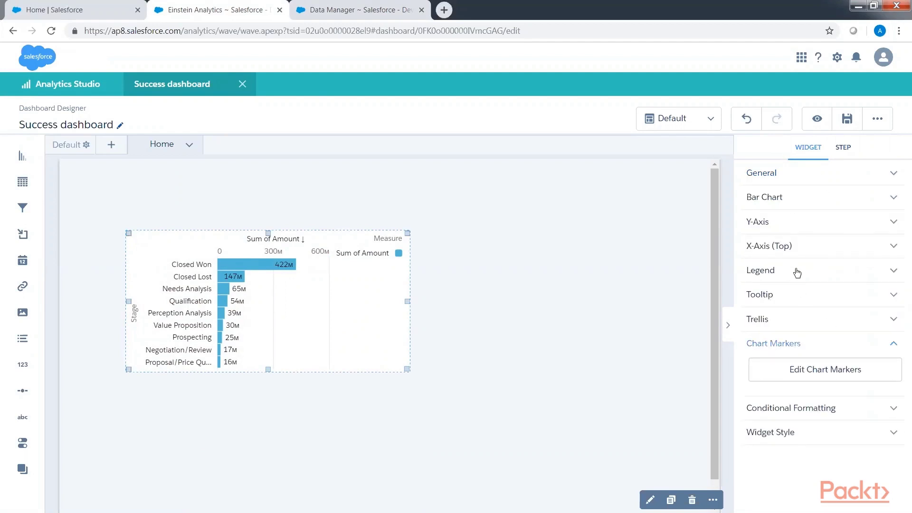
pyautogui.click(775, 274)
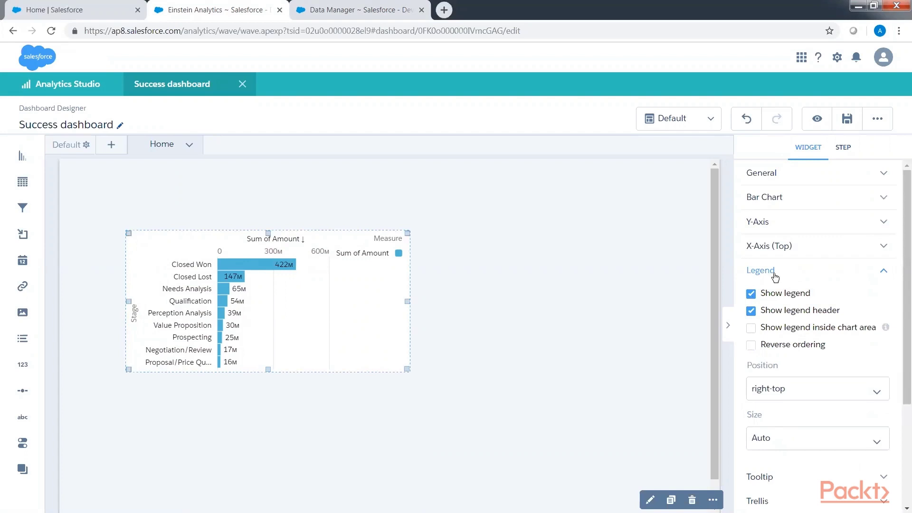
pyautogui.click(751, 294)
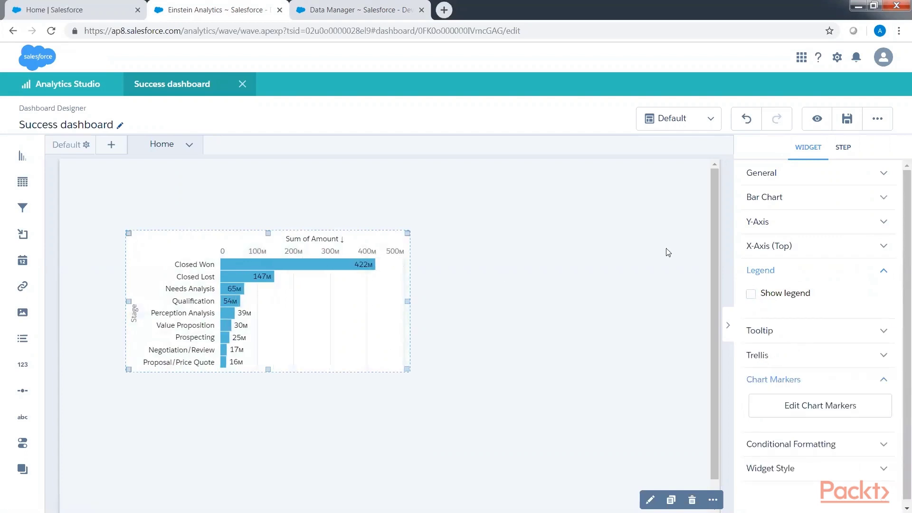
pyautogui.click(843, 147)
pyautogui.click(809, 148)
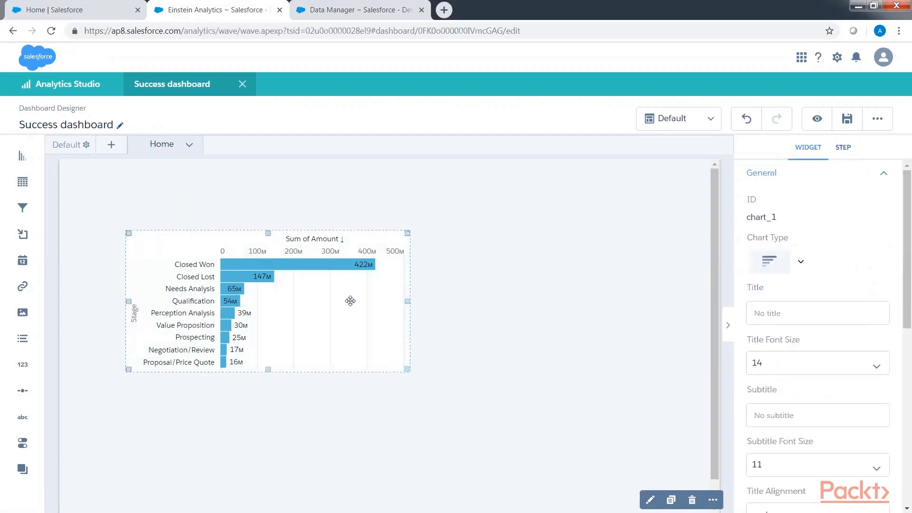
pyautogui.click(847, 118)
pyautogui.click(450, 401)
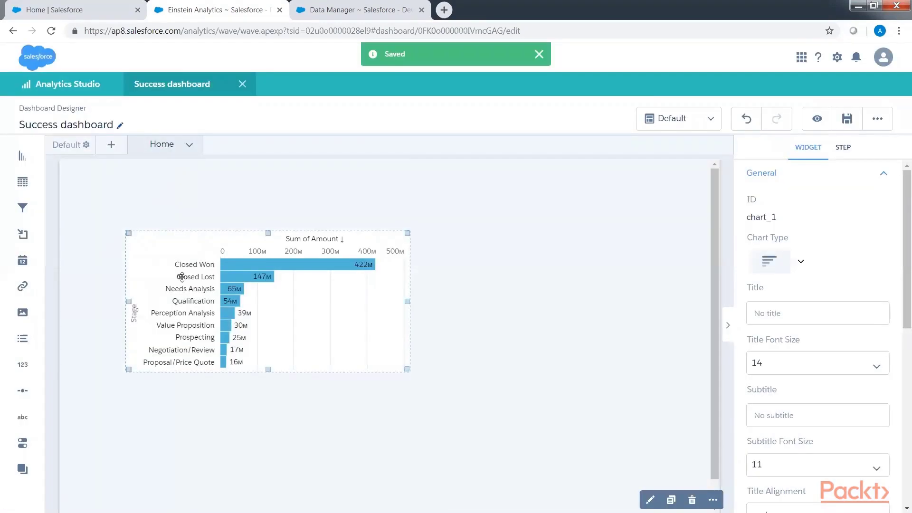
# - Move the stage chart to the left edge of the Home page and reduce its width
pyautogui.moveTo(201, 275); pyautogui.dragTo(135, 274)
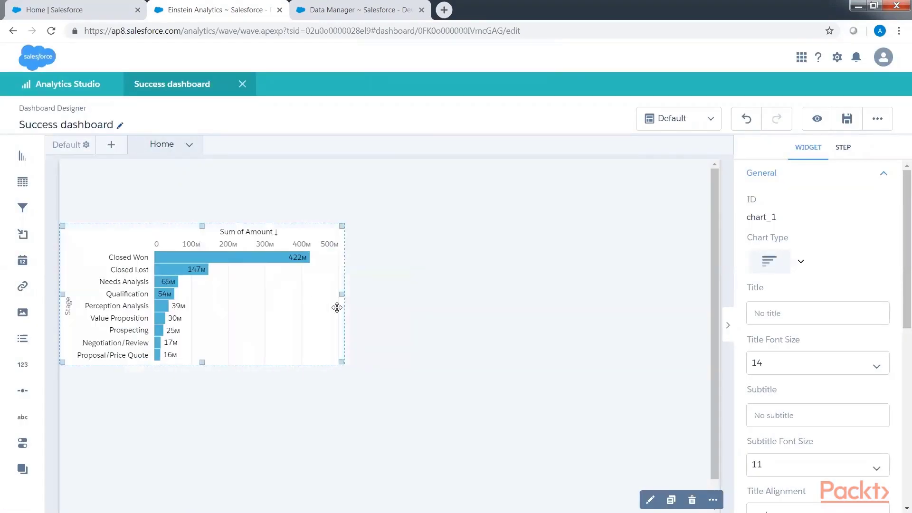
pyautogui.moveTo(340, 294); pyautogui.dragTo(313, 293)
pyautogui.click(161, 413)
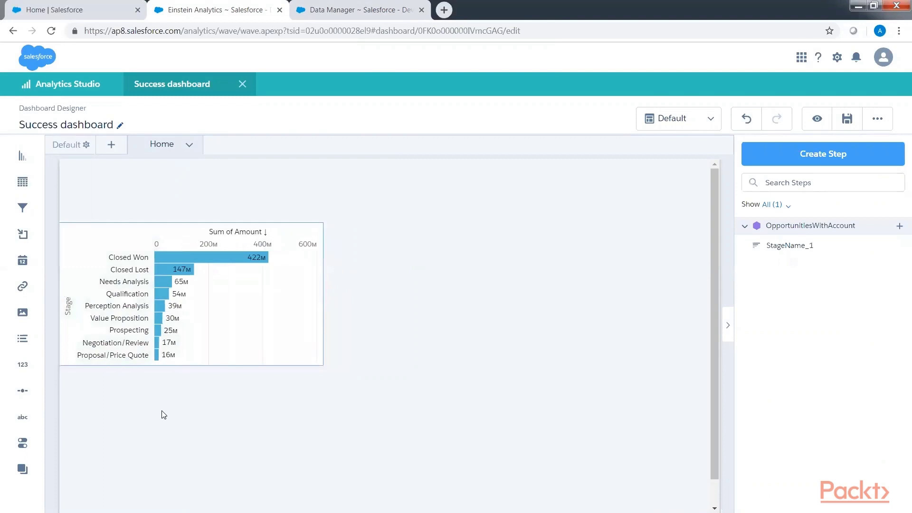
# - Add a second chart widget beside the stage chart, widen it and start its step from the OpportunitiesWithAccount dataset
pyautogui.moveTo(23, 161); pyautogui.dragTo(400, 358)
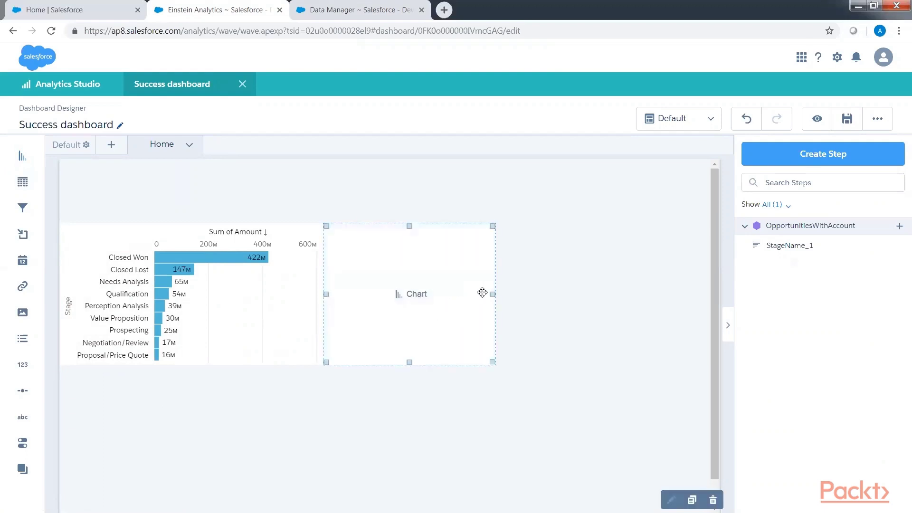
pyautogui.moveTo(492, 294); pyautogui.dragTo(527, 300)
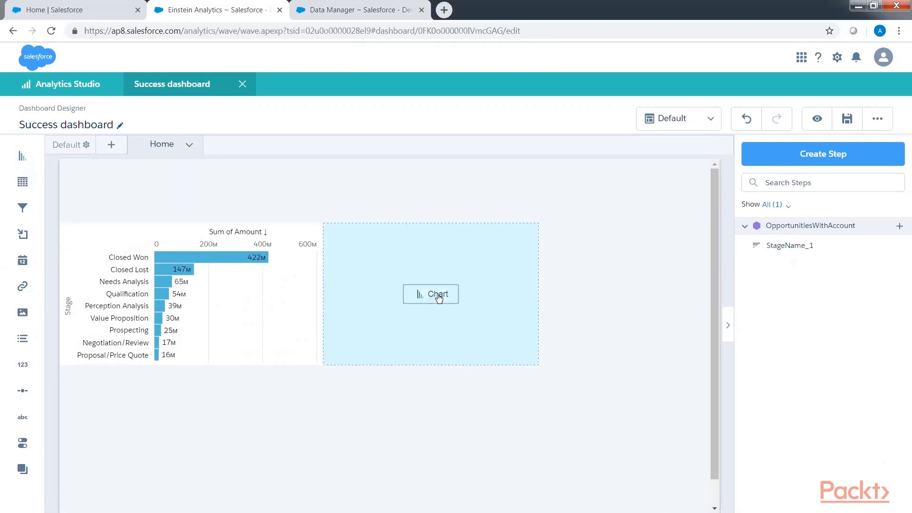
pyautogui.click(438, 295)
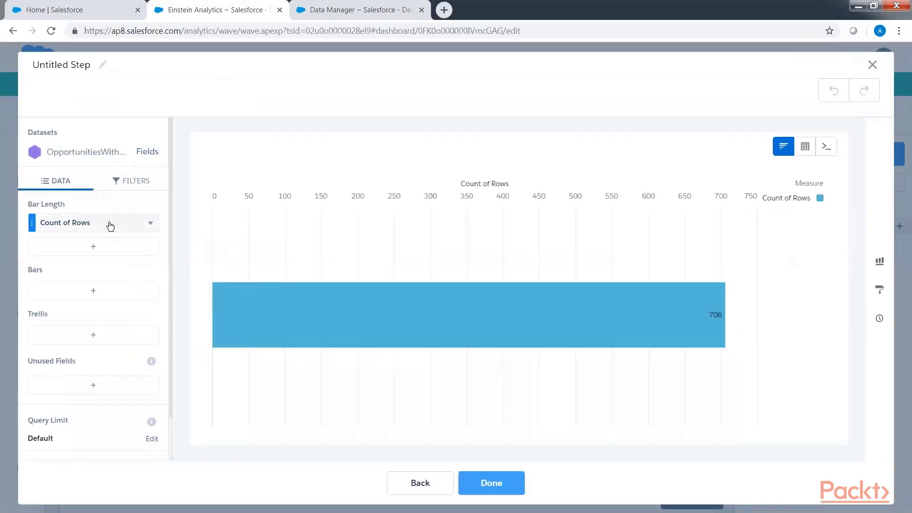
# - Set the second chart's bar length to Sum of Amount and group its bars by Won
pyautogui.click(105, 224)
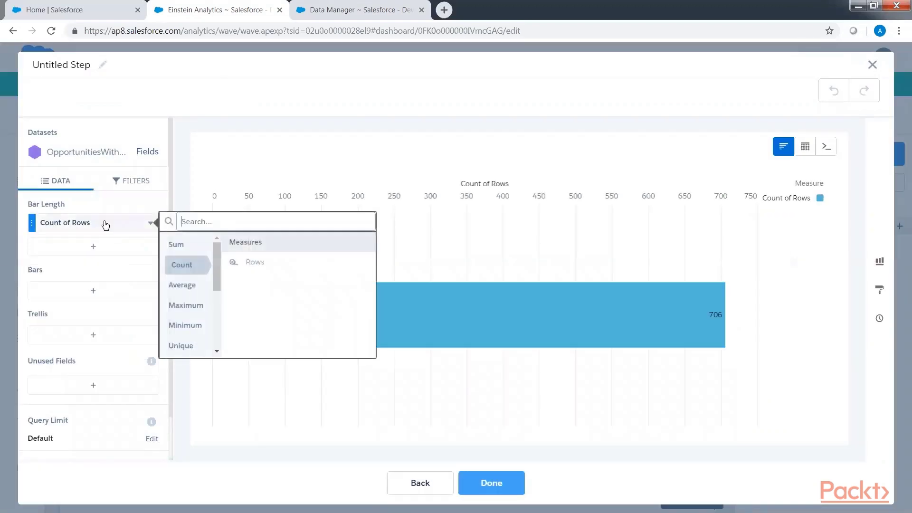
pyautogui.click(185, 242)
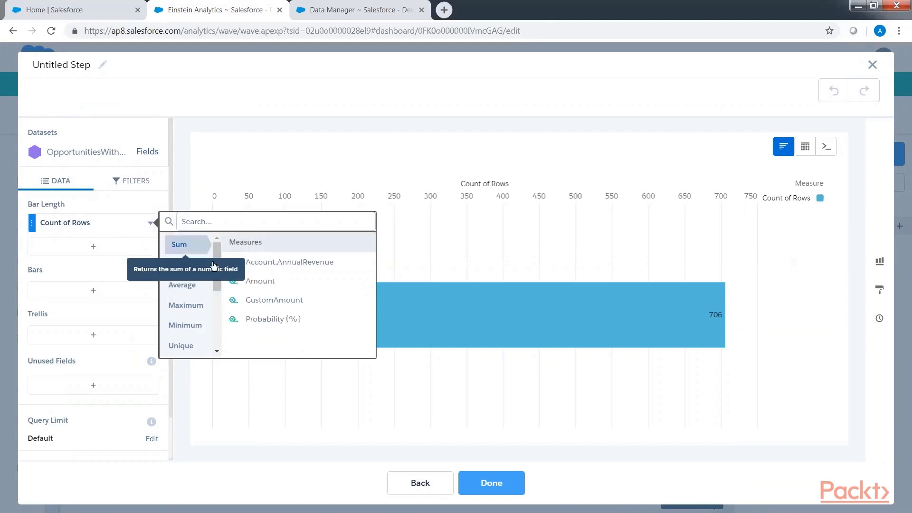
pyautogui.click(261, 280)
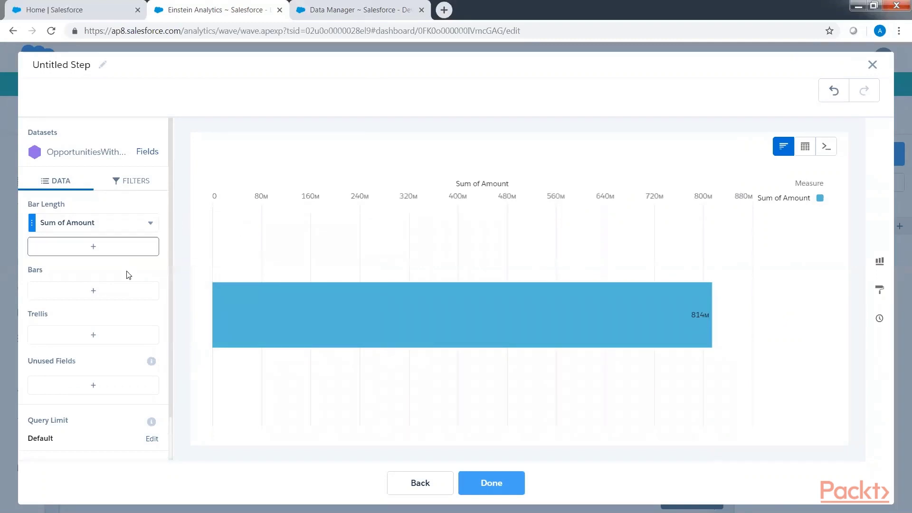
pyautogui.click(97, 290)
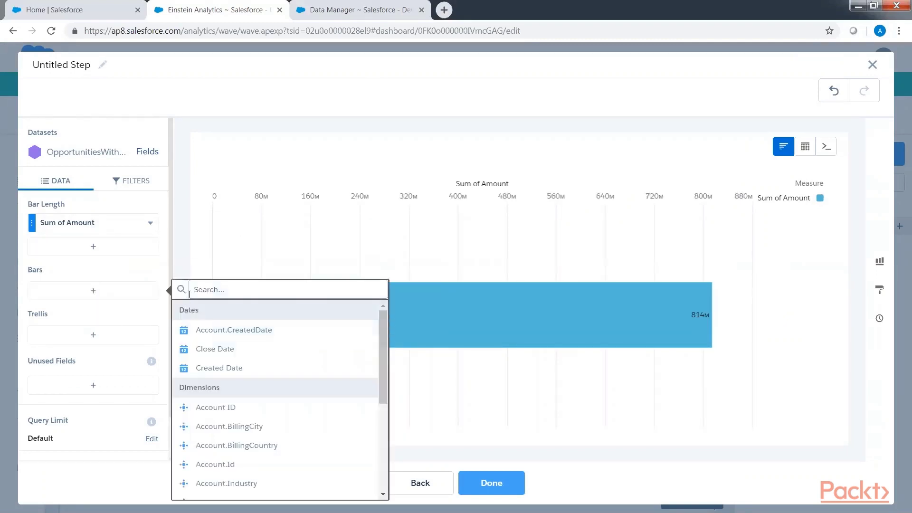
pyautogui.write('w')
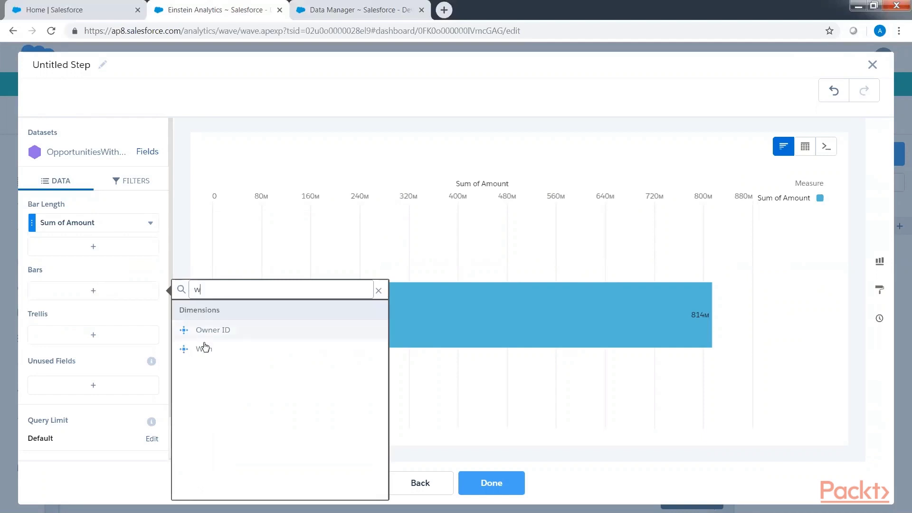
pyautogui.click(203, 348)
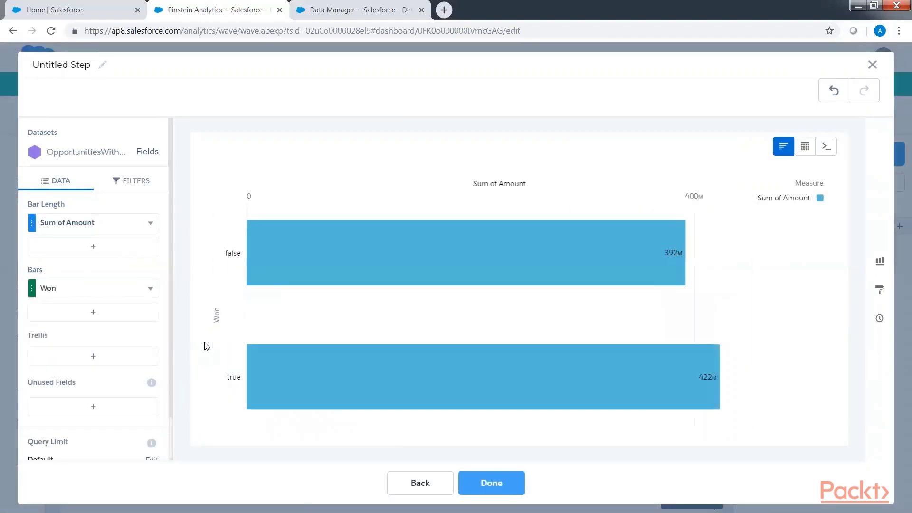
# - Change the chart type of the Won chart to Donut
pyautogui.moveTo(378, 358)
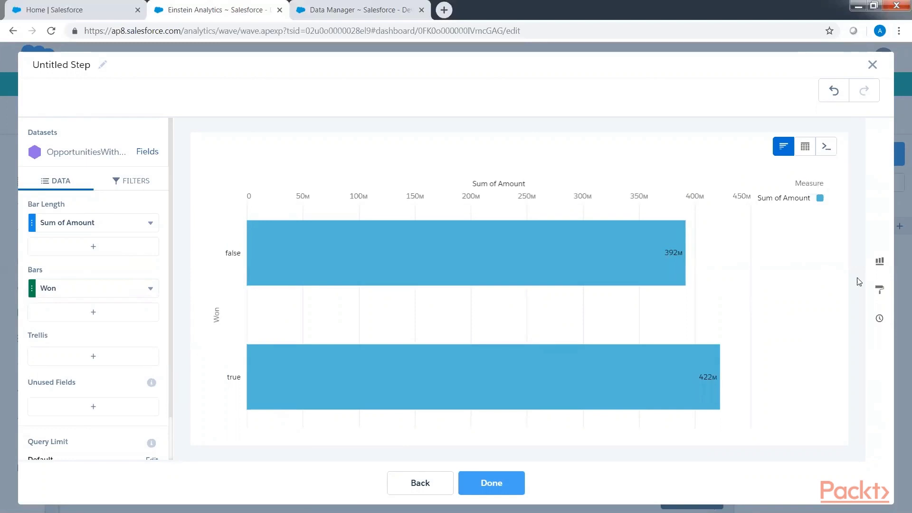
pyautogui.click(878, 262)
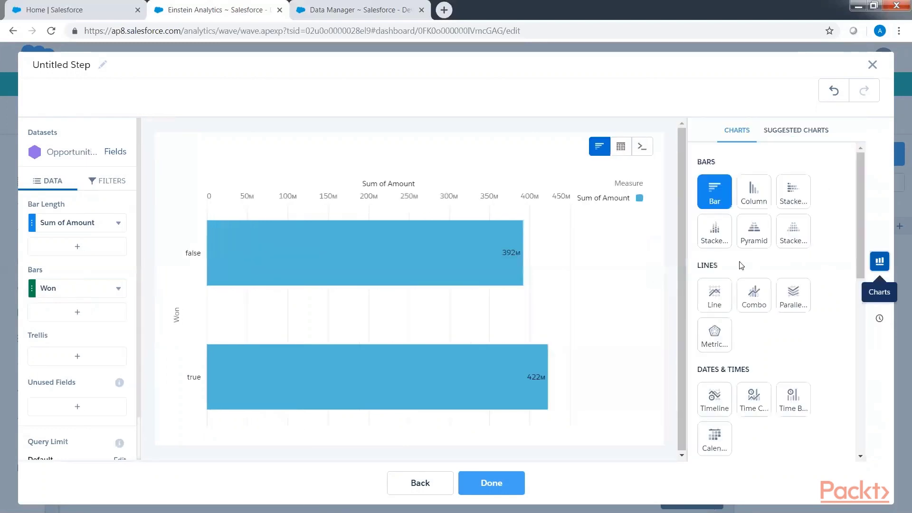
pyautogui.scroll(-2, 715, 366)
pyautogui.scroll(-2, 715, 367)
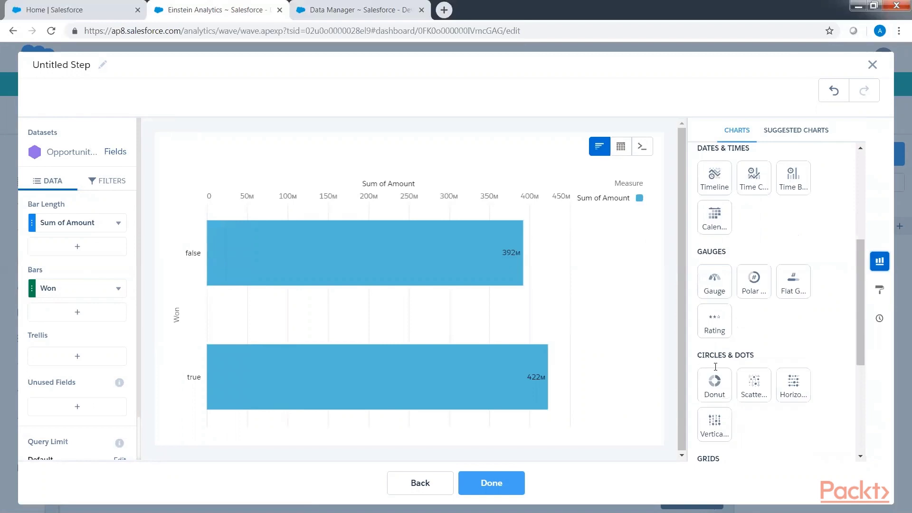
pyautogui.click(714, 380)
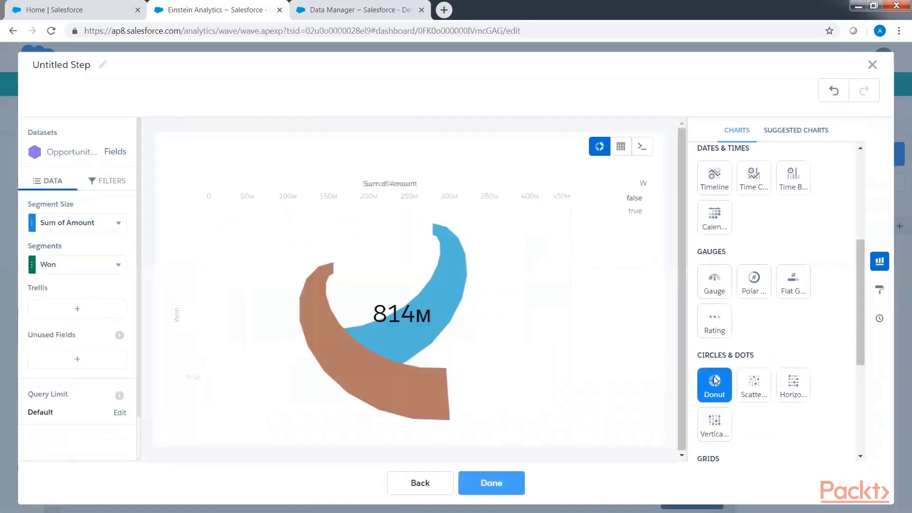
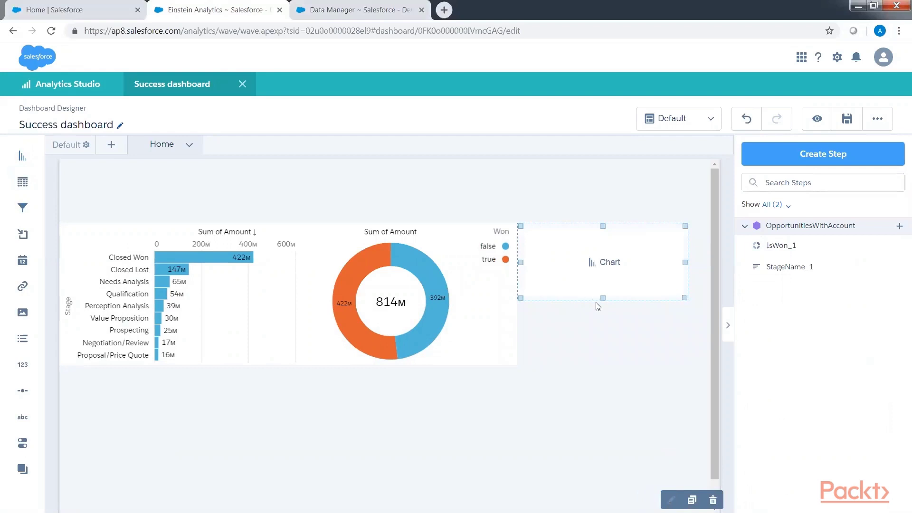
# - Enlarge the empty chart widget beside the donut to match its height and reach the page's right edge, and start its OpportunitiesWithAccount step
pyautogui.moveTo(601, 298); pyautogui.dragTo(591, 352)
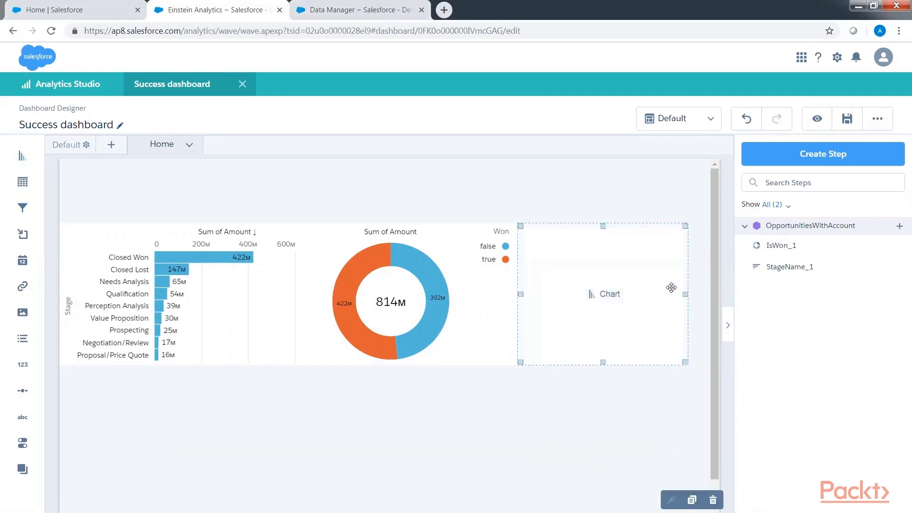
pyautogui.moveTo(683, 291); pyautogui.dragTo(693, 293)
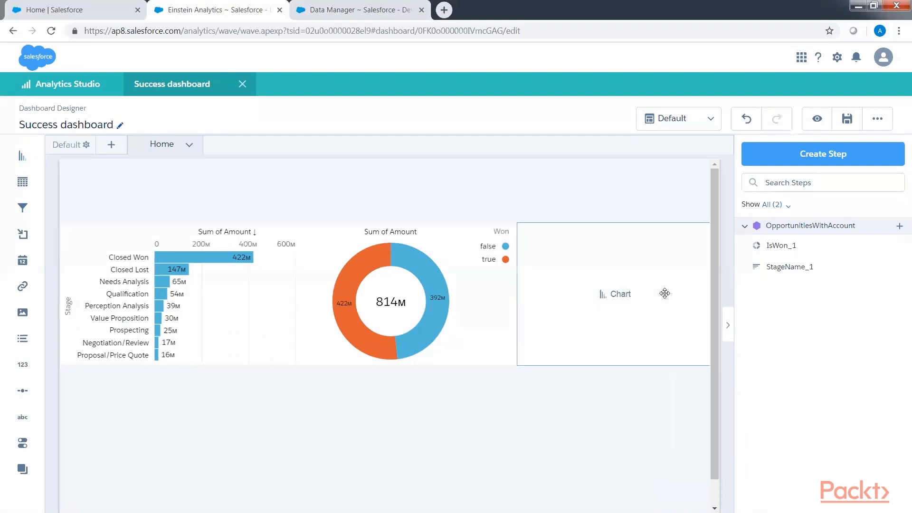
pyautogui.click(623, 295)
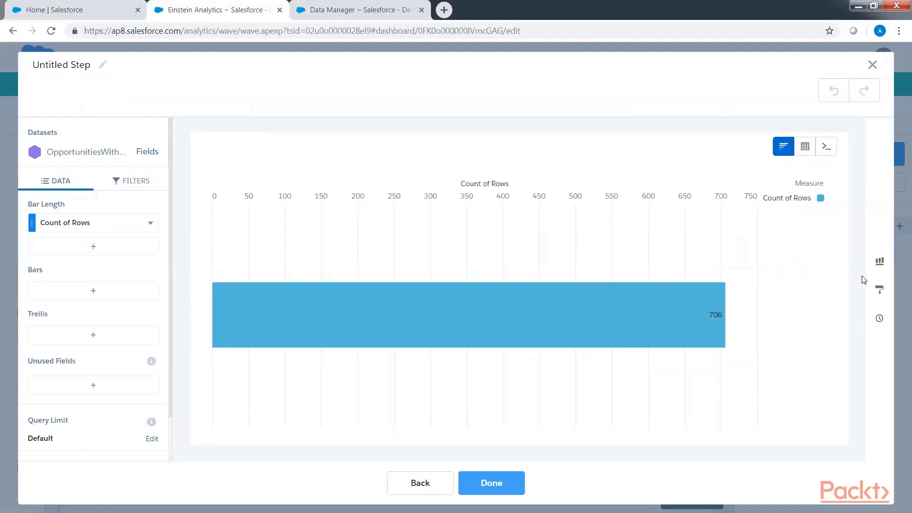
# - Make the third chart a Pyramid with Sum of Amount on its left axis
pyautogui.click(879, 264)
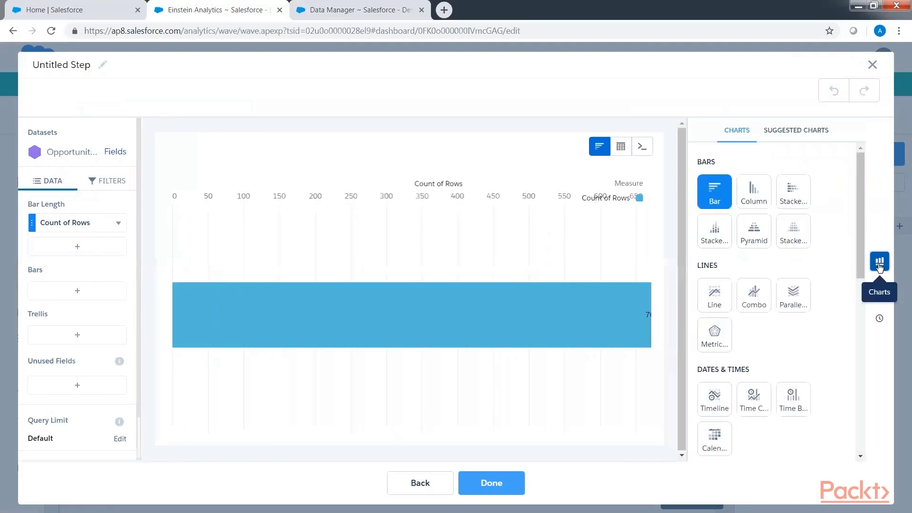
pyautogui.click(759, 243)
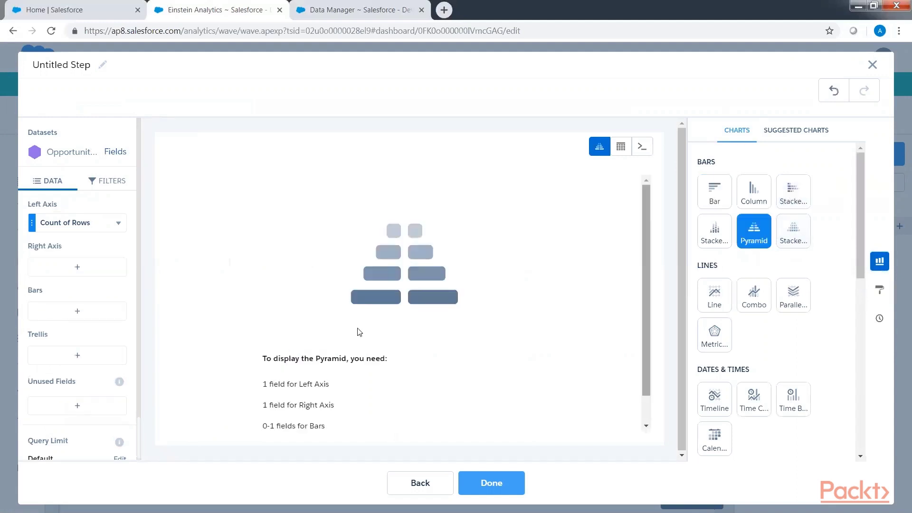
pyautogui.click(87, 225)
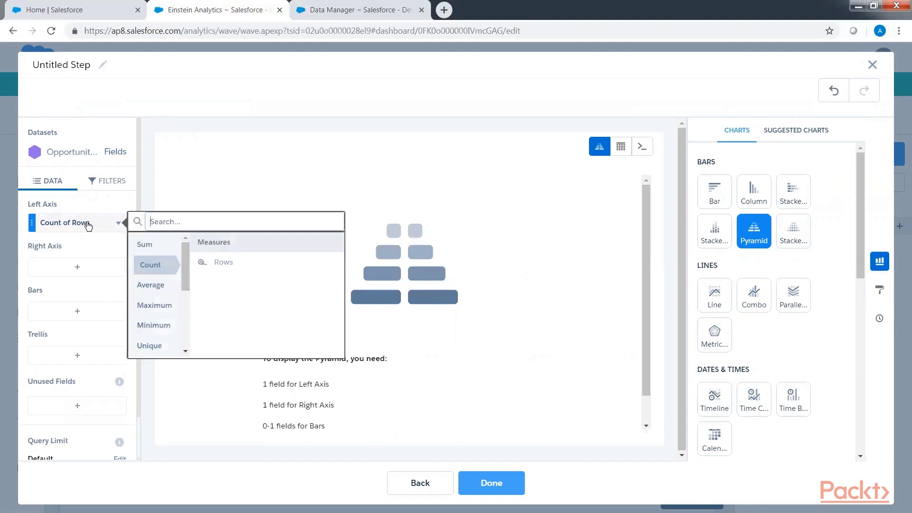
pyautogui.click(147, 246)
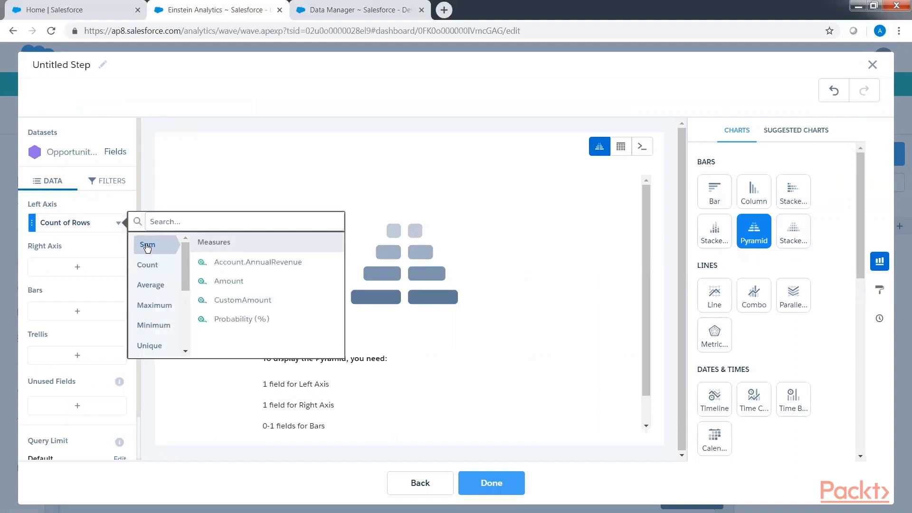
pyautogui.click(240, 283)
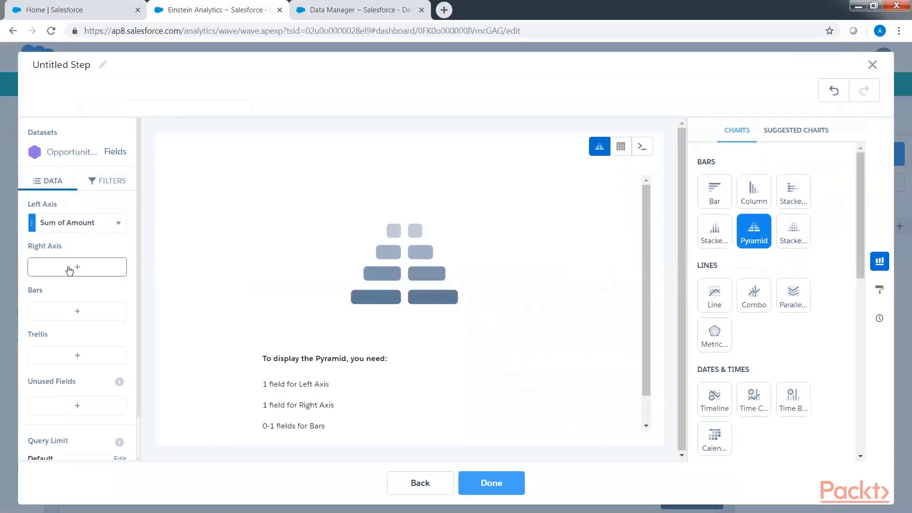
# - Try Sum of Account.AnnualRevenue on the pyramid chart's right axis, and replace it with Sum of CustomAmount
pyautogui.click(69, 270)
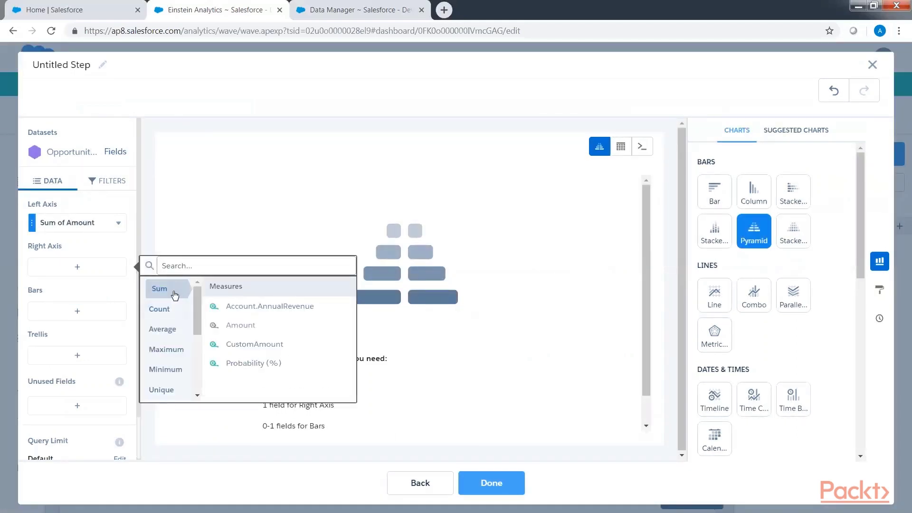
pyautogui.click(282, 306)
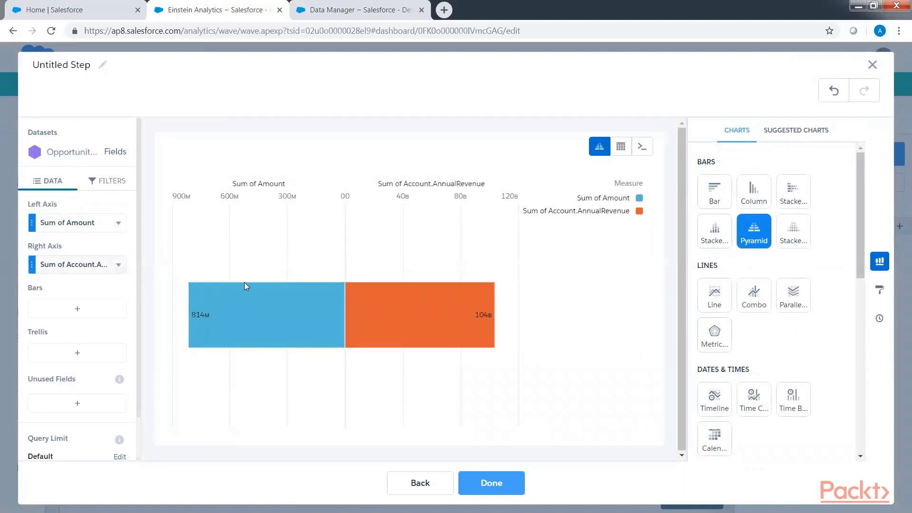
pyautogui.click(71, 264)
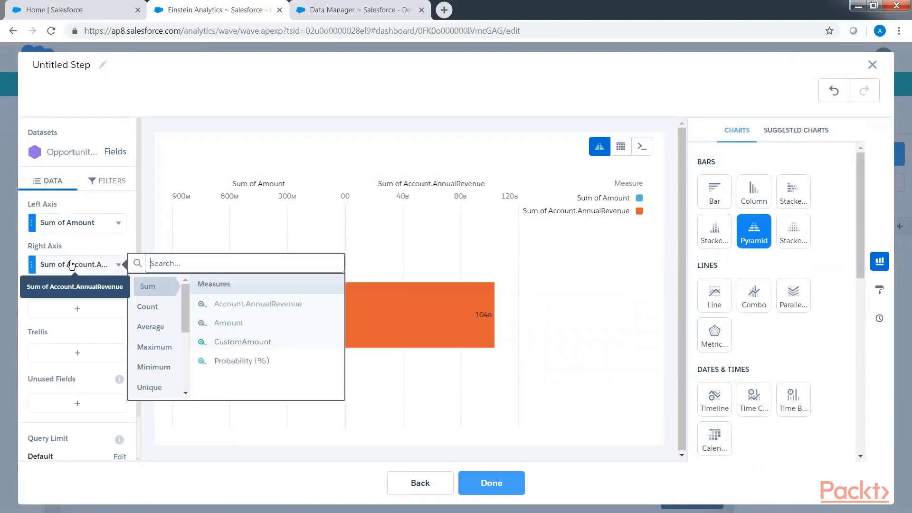
pyautogui.click(216, 340)
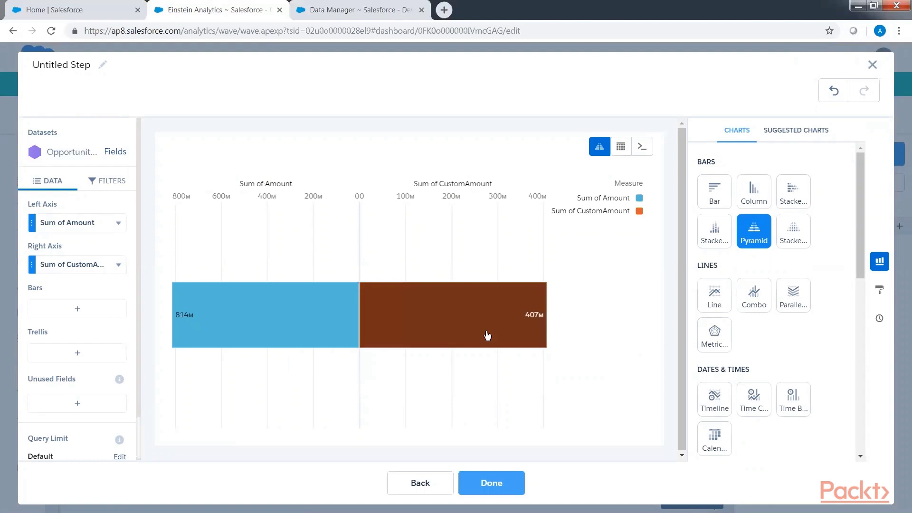
# - Group the pyramid chart's bars by Account.Industry and sort them by Sum of Amount in descending order
pyautogui.click(73, 308)
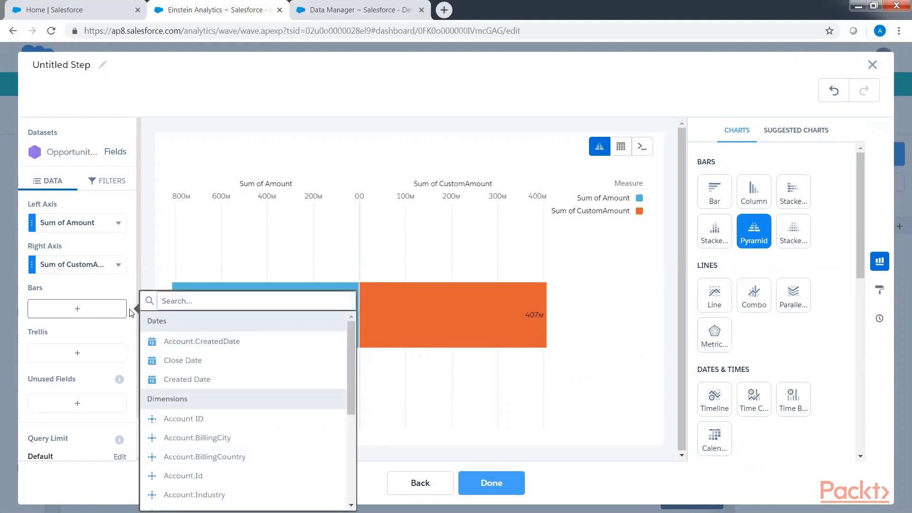
pyautogui.moveTo(353, 387); pyautogui.dragTo(353, 413)
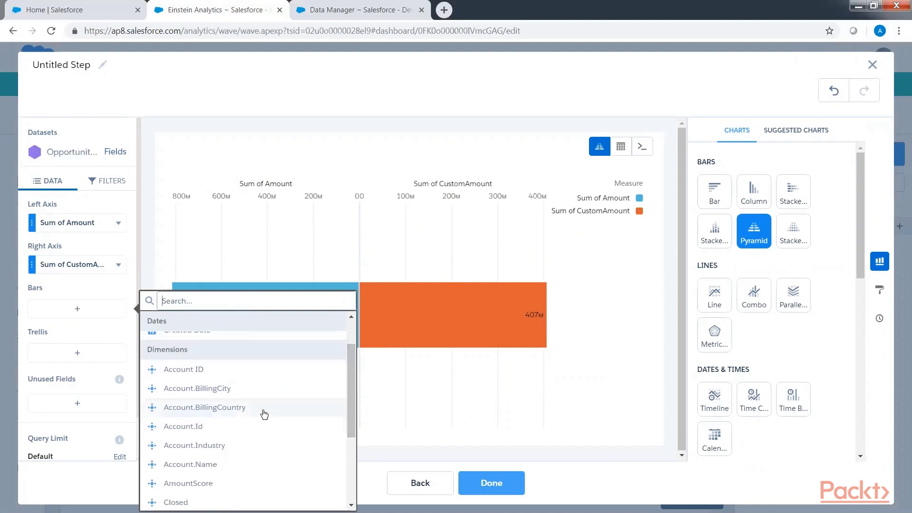
pyautogui.click(234, 446)
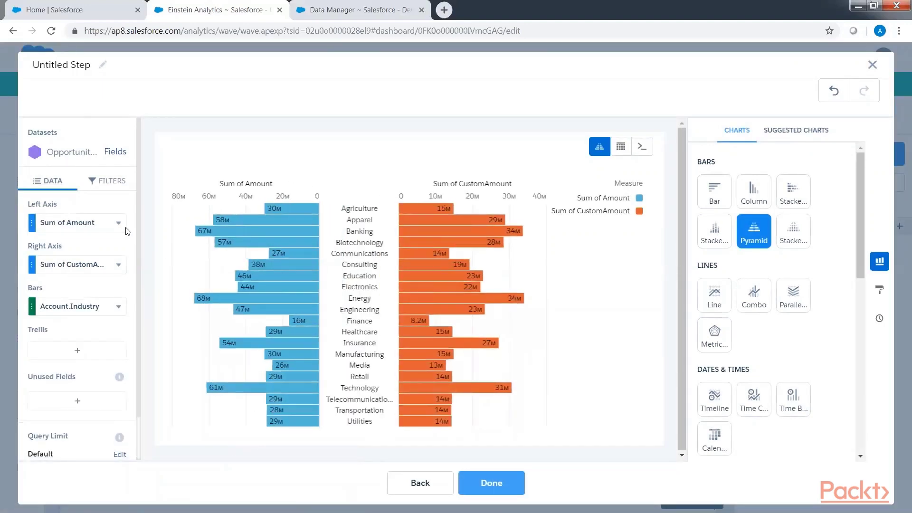
pyautogui.click(118, 223)
pyautogui.click(167, 235)
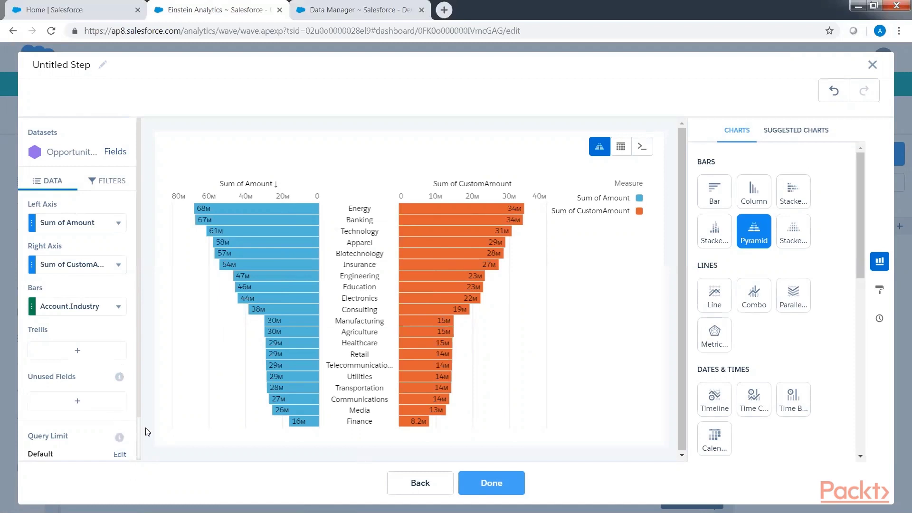
# - Set the pyramid chart's query result limit to 5 and finish its step
pyautogui.scroll(-1, 140, 444)
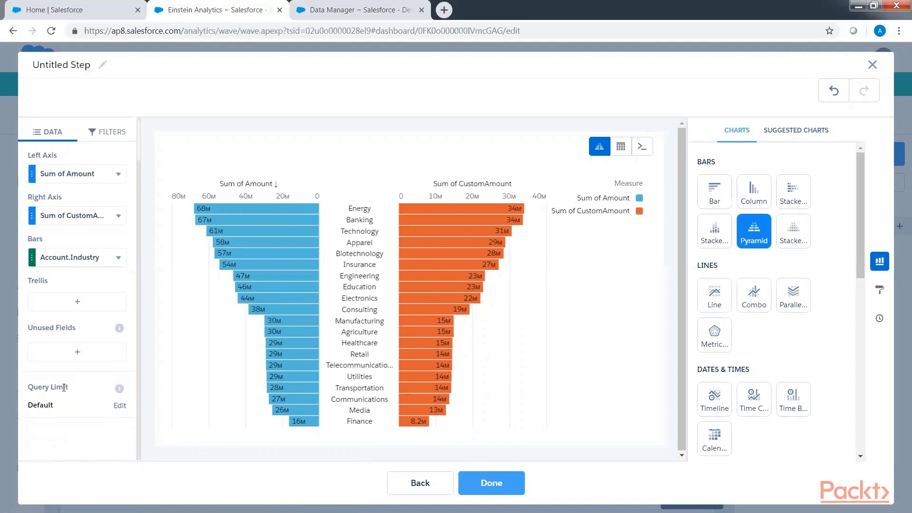
pyautogui.click(119, 406)
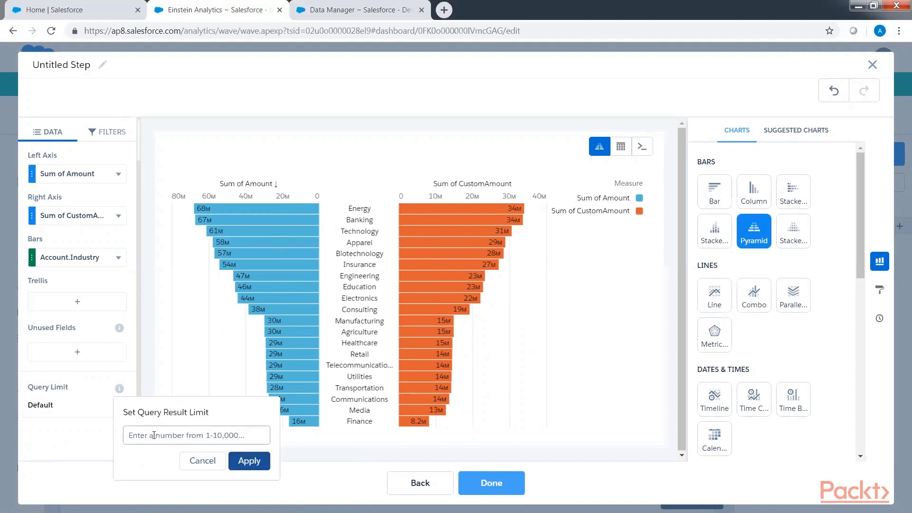
pyautogui.write('5')
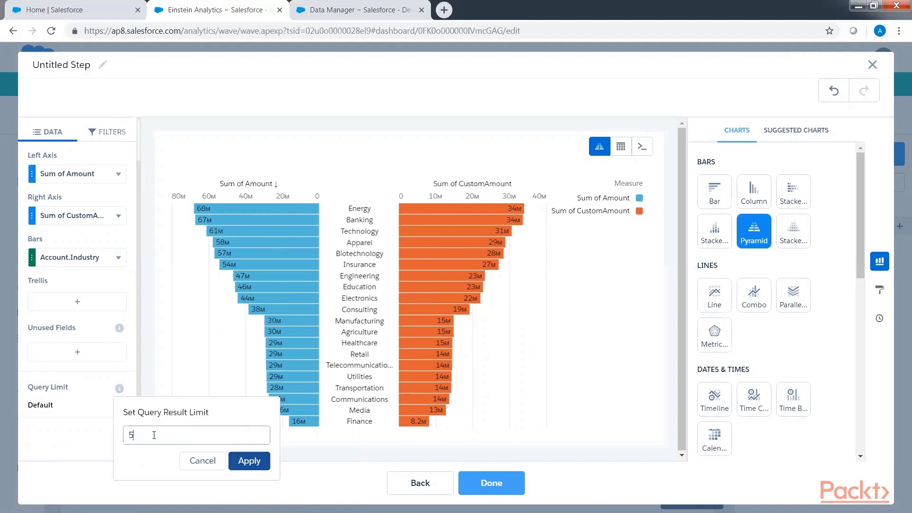
pyautogui.click(250, 461)
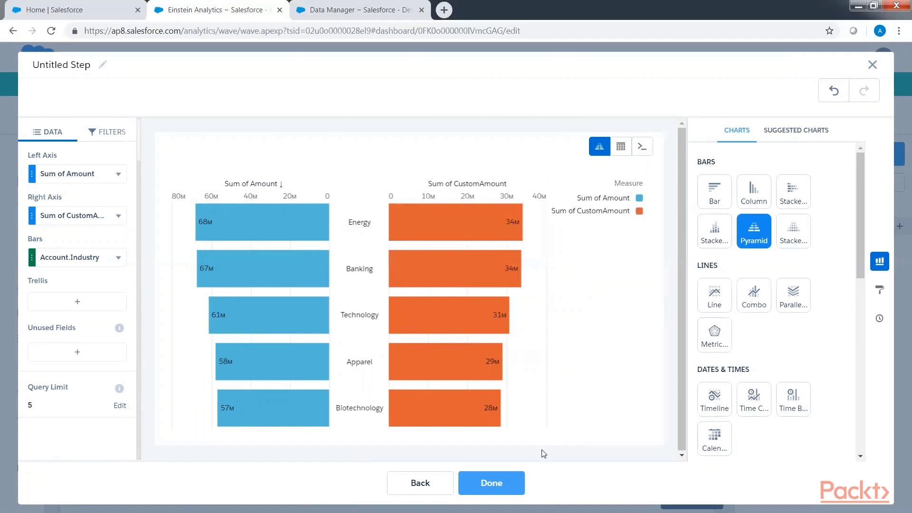
pyautogui.click(500, 484)
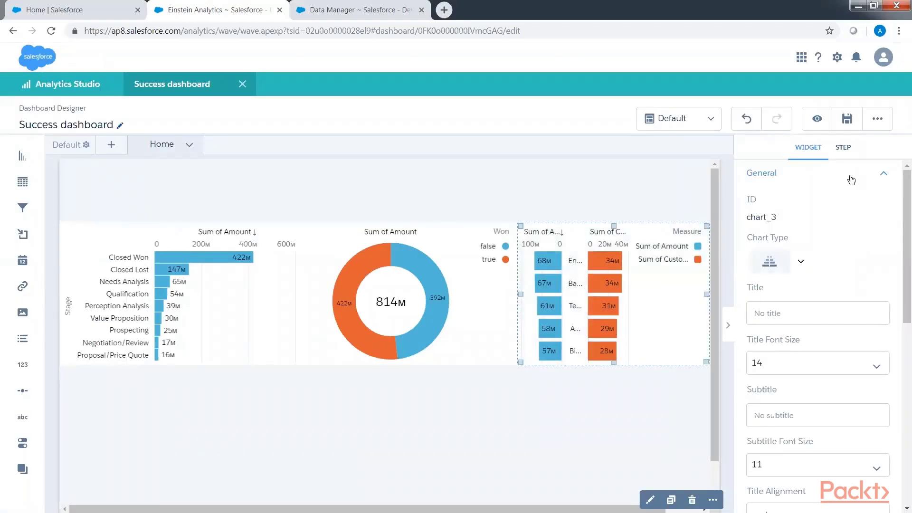
# - Hide the legend of the pyramid chart on the dashboard
pyautogui.click(851, 178)
pyautogui.click(768, 294)
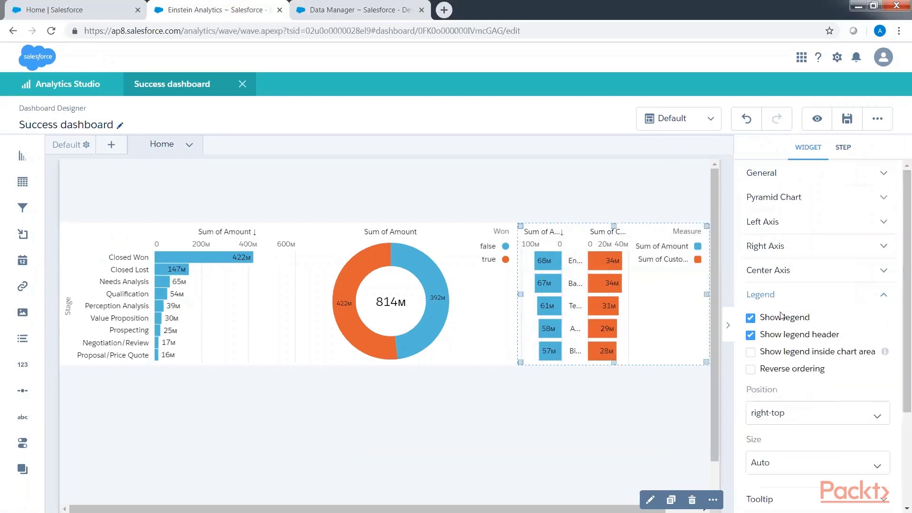
pyautogui.click(780, 318)
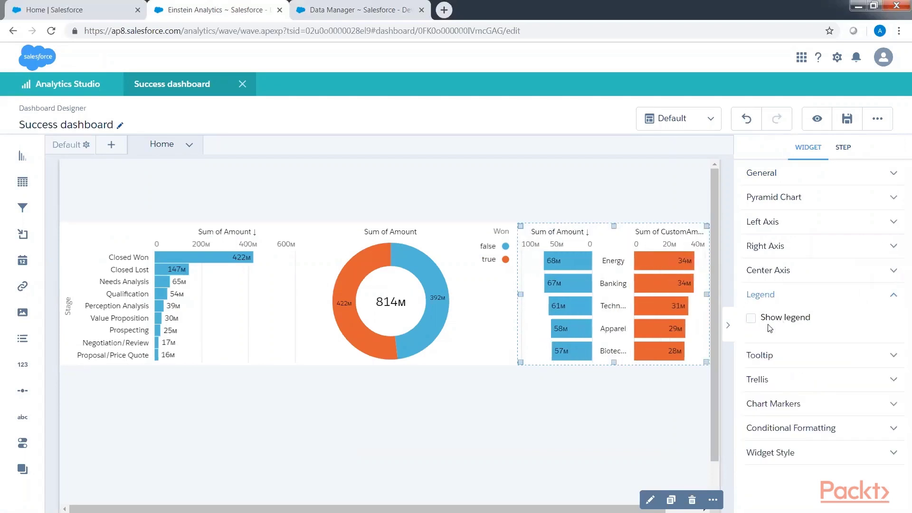
pyautogui.click(541, 417)
pyautogui.click(573, 328)
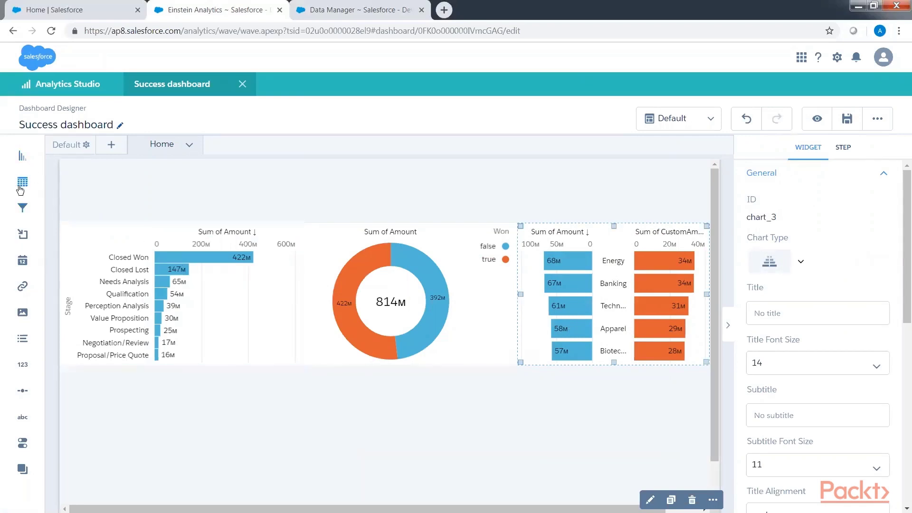
# - Add a table widget beneath the charts, stretch it across the page width, and start its OpportunitiesWithAccount step
pyautogui.moveTo(22, 185); pyautogui.dragTo(97, 424)
pyautogui.moveTo(230, 418); pyautogui.dragTo(689, 449)
pyautogui.click(386, 420)
# - Display the step as a Compare Table and set its measure to Sum of Amount
pyautogui.click(803, 149)
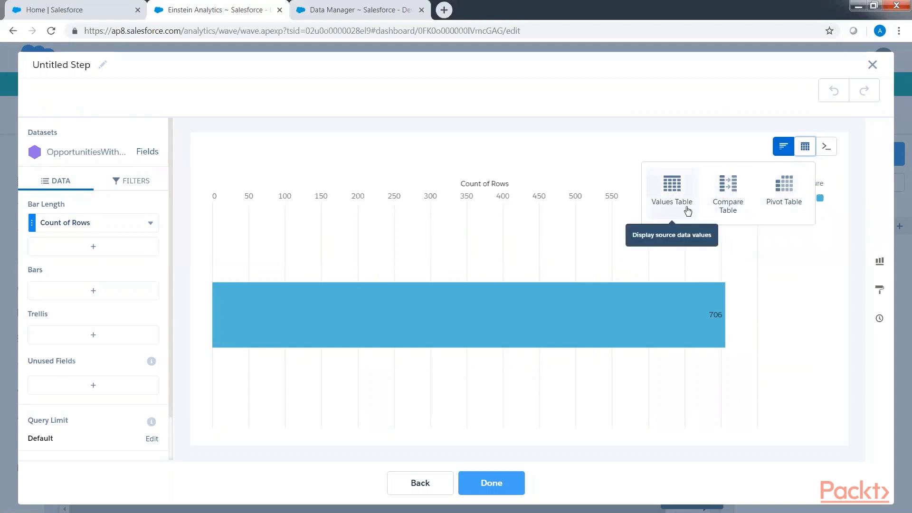
pyautogui.click(721, 198)
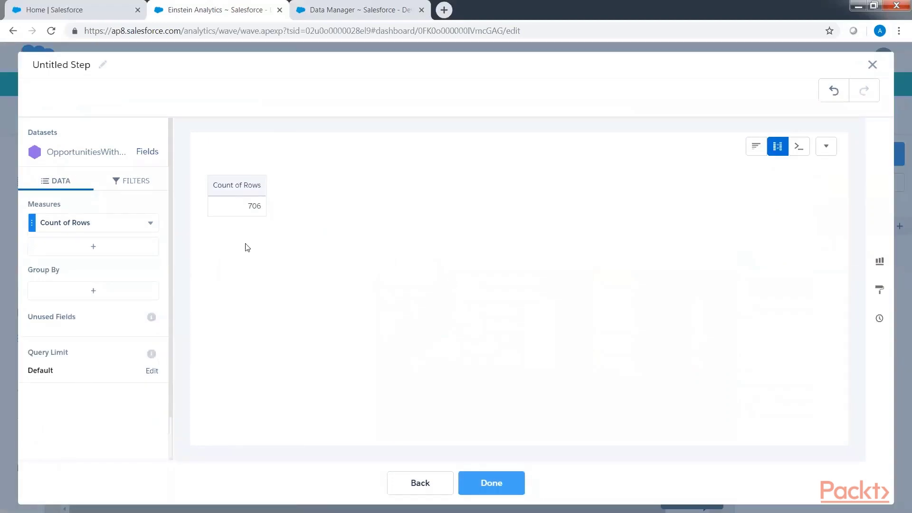
pyautogui.click(82, 224)
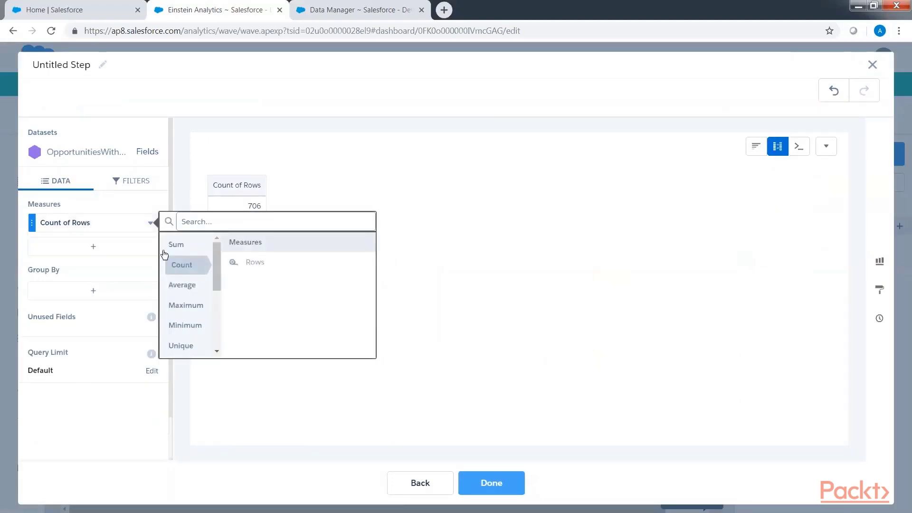
pyautogui.moveTo(177, 253)
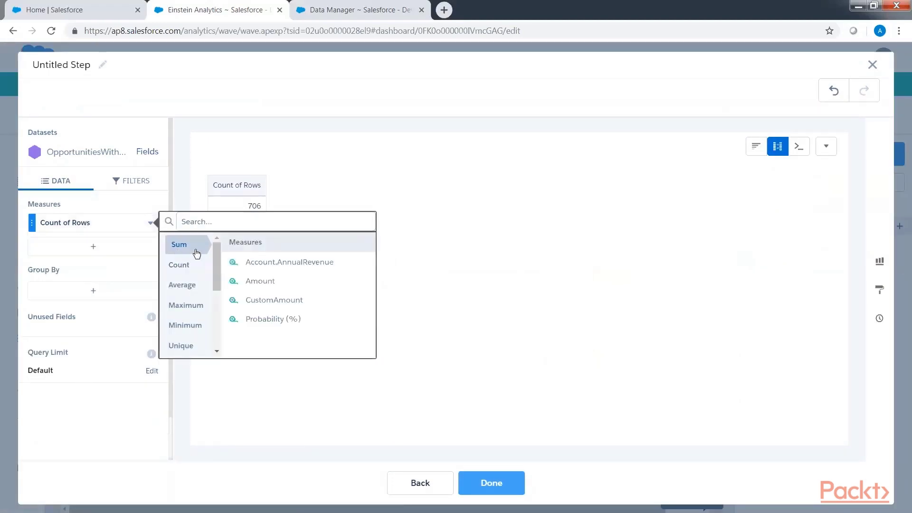
pyautogui.click(259, 284)
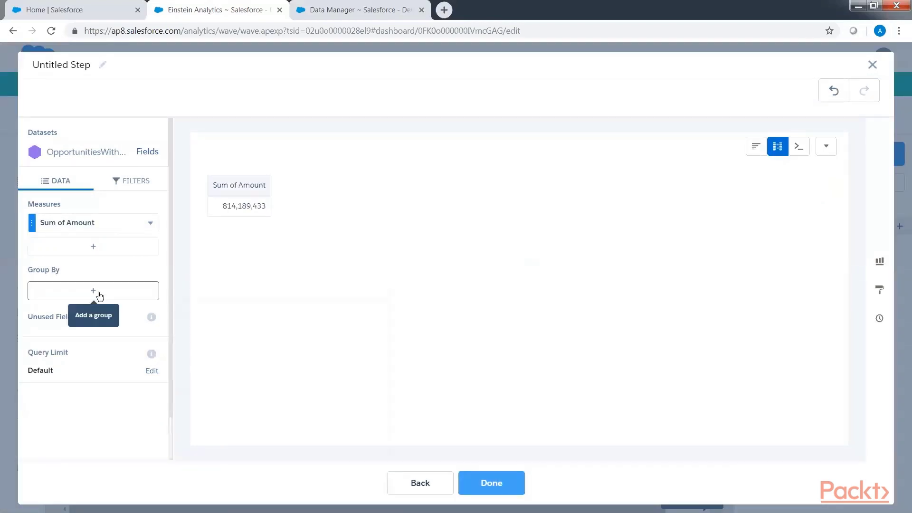
# - Group the compare table by the month of Close Date and finish the step
pyautogui.click(99, 295)
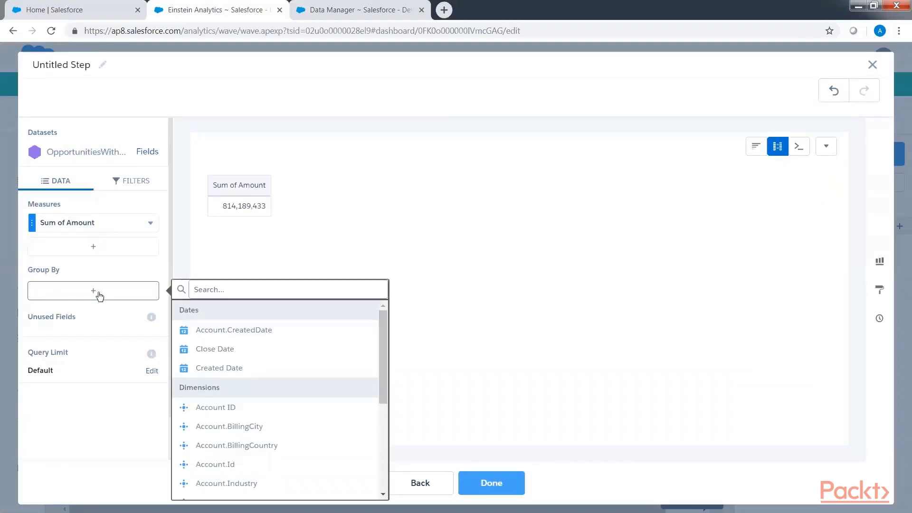
pyautogui.click(245, 354)
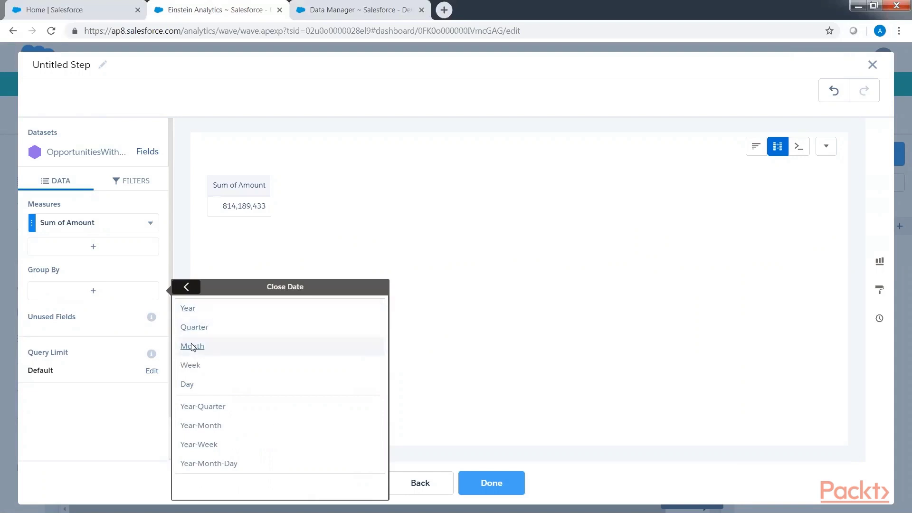
pyautogui.click(193, 347)
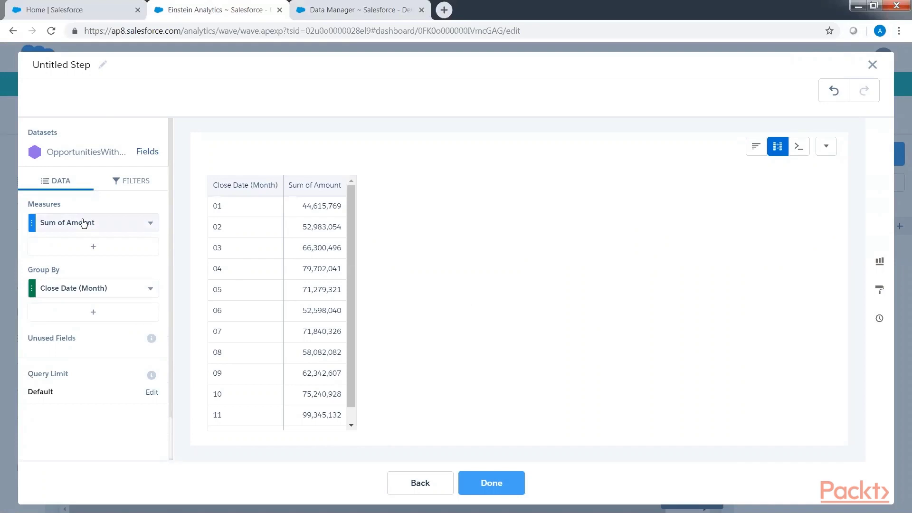
pyautogui.click(502, 484)
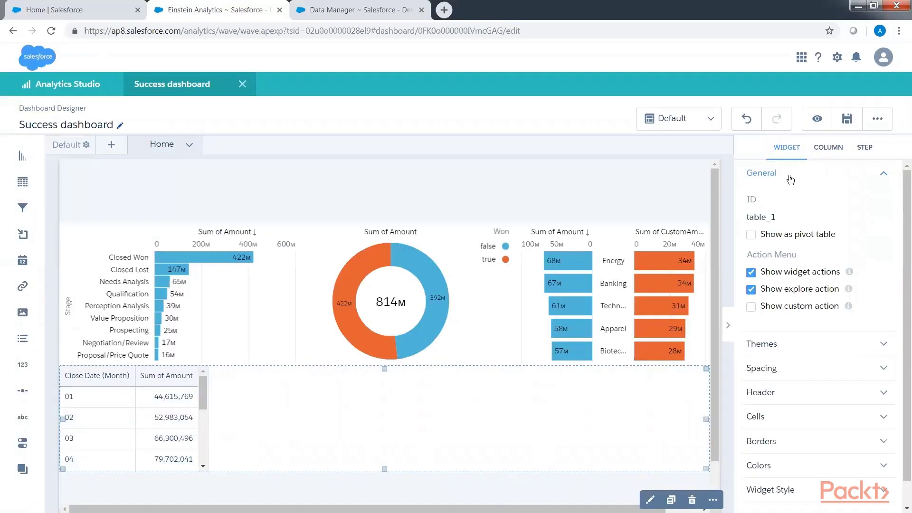
# - Set the table widget's column width to Fit to Widget and save the dashboard
pyautogui.click(790, 177)
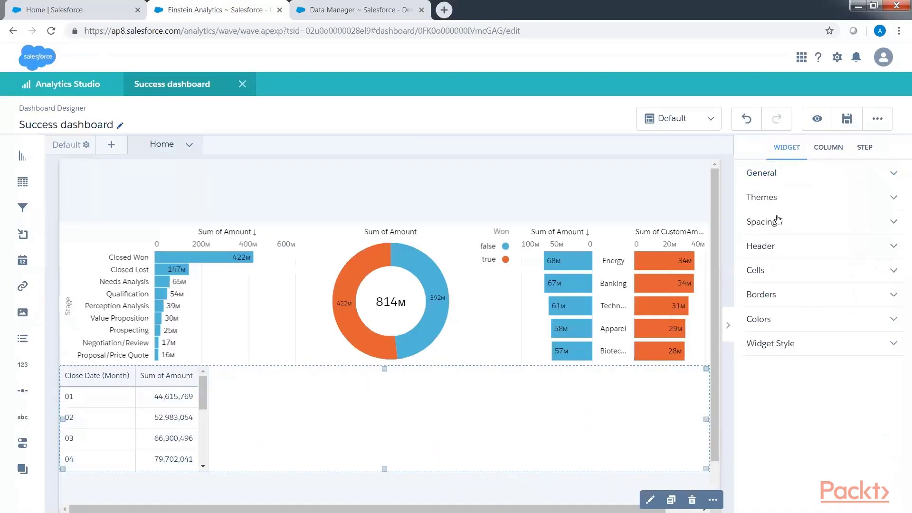
pyautogui.click(780, 271)
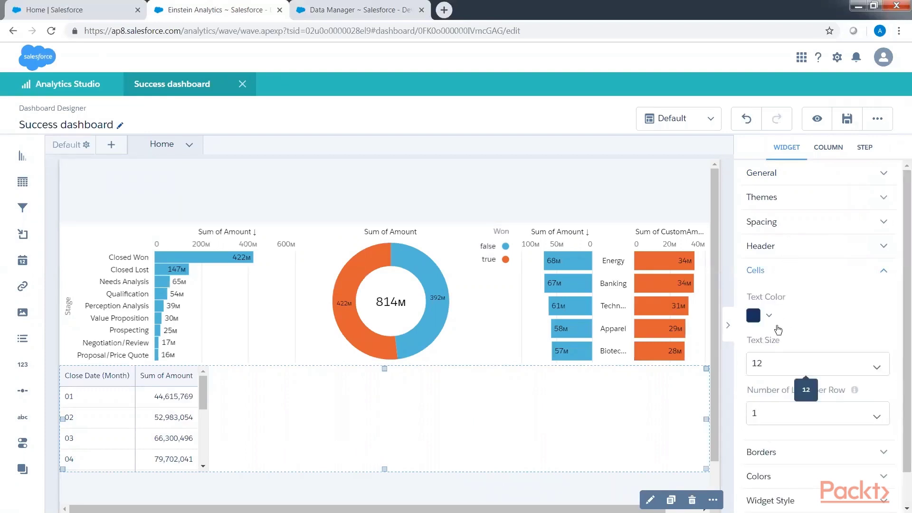
pyautogui.click(779, 230)
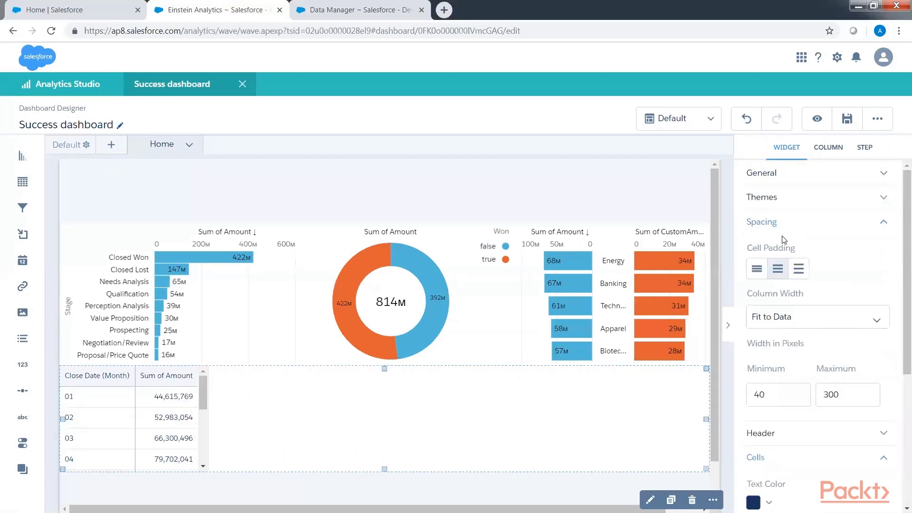
pyautogui.click(782, 324)
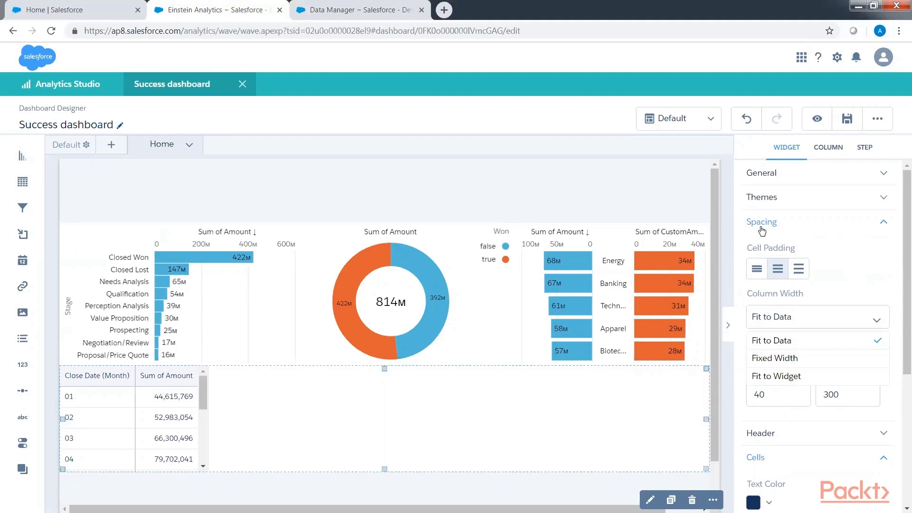
pyautogui.click(778, 375)
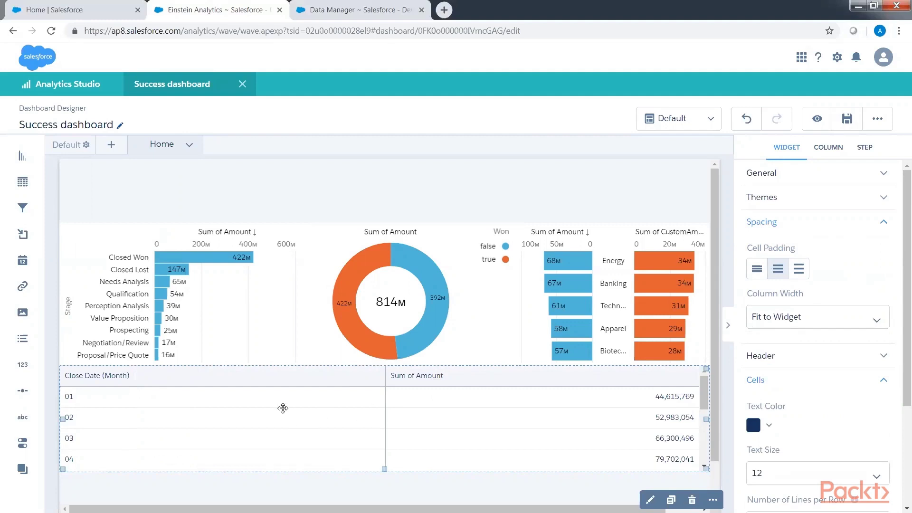
pyautogui.click(847, 120)
# - Narrow the table widget to about half the page width and extend its height by about one row
pyautogui.click(471, 390)
pyautogui.moveTo(707, 417); pyautogui.dragTo(405, 413)
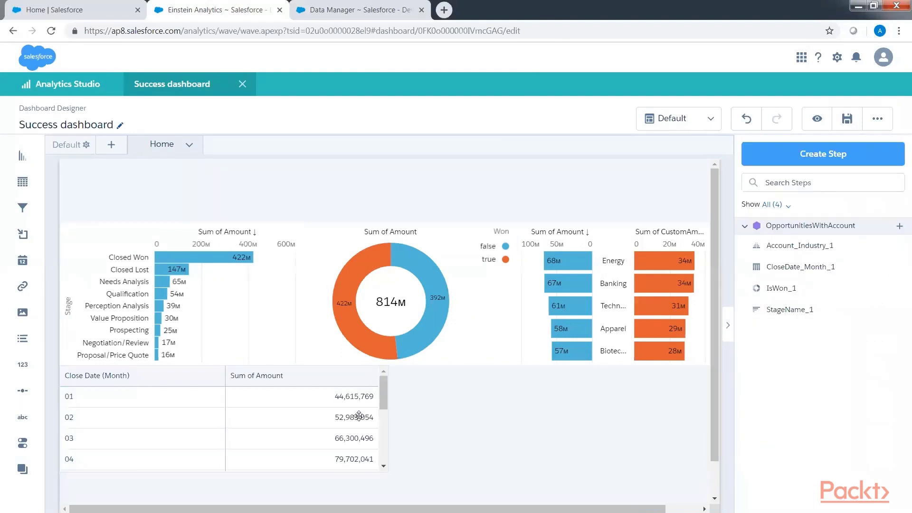
pyautogui.click(353, 416)
pyautogui.click(473, 422)
pyautogui.click(229, 459)
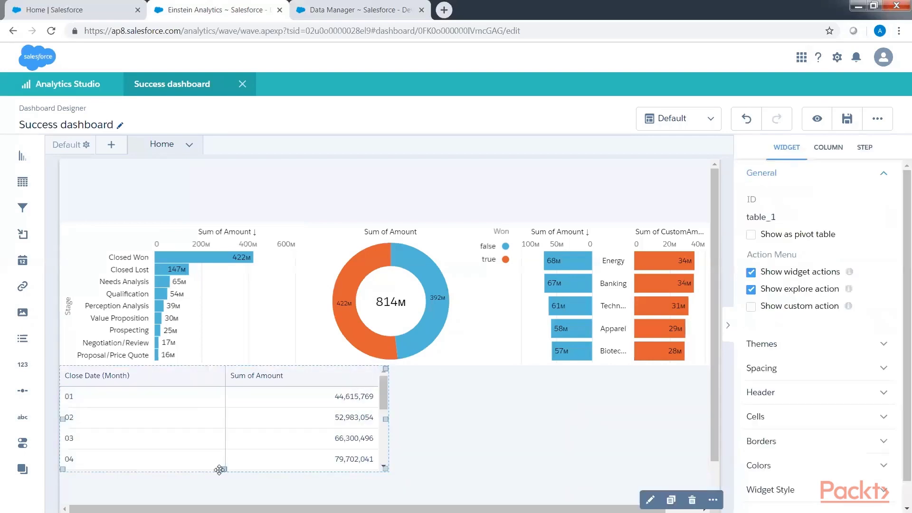
pyautogui.moveTo(224, 470); pyautogui.dragTo(222, 494)
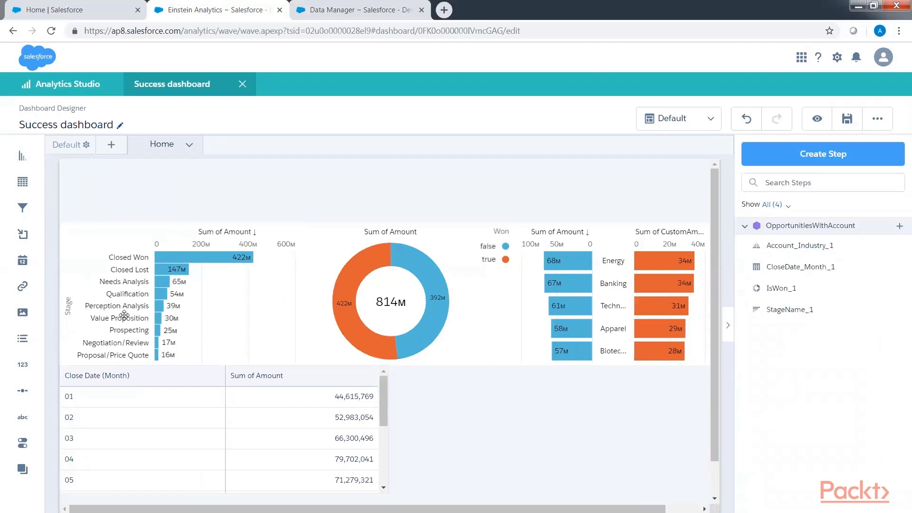
# - Add a chart widget in the empty space beside the table and start its OpportunitiesWithAccount step
pyautogui.moveTo(21, 158); pyautogui.dragTo(418, 408)
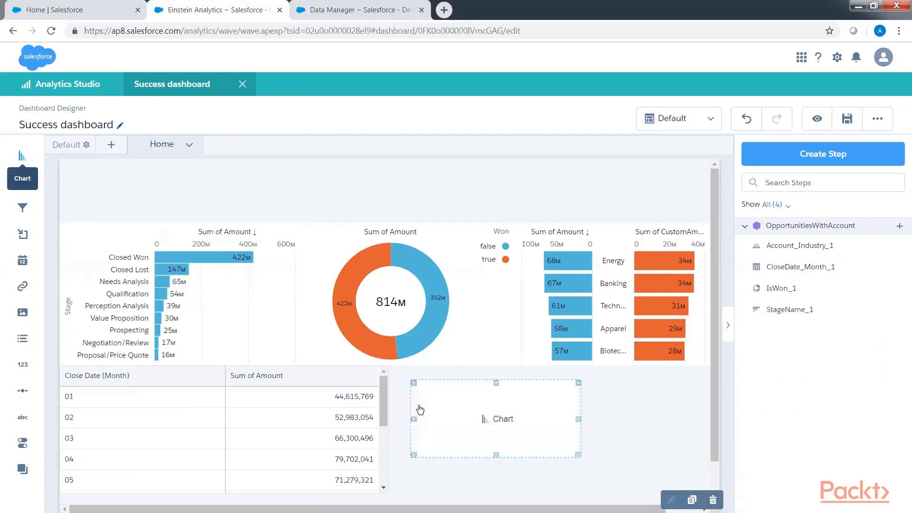
pyautogui.click(503, 426)
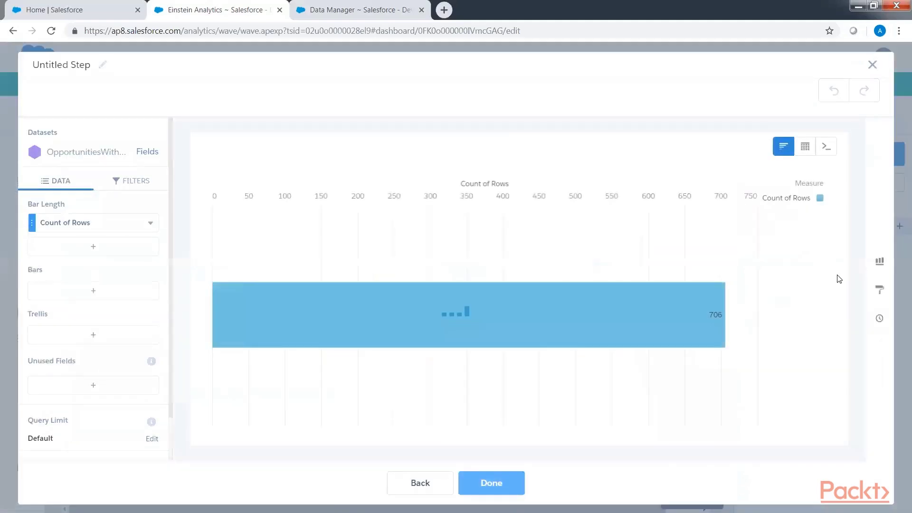
# - Change the new step's chart type to Map and set its location field to Account.BillingCountry
pyautogui.click(877, 262)
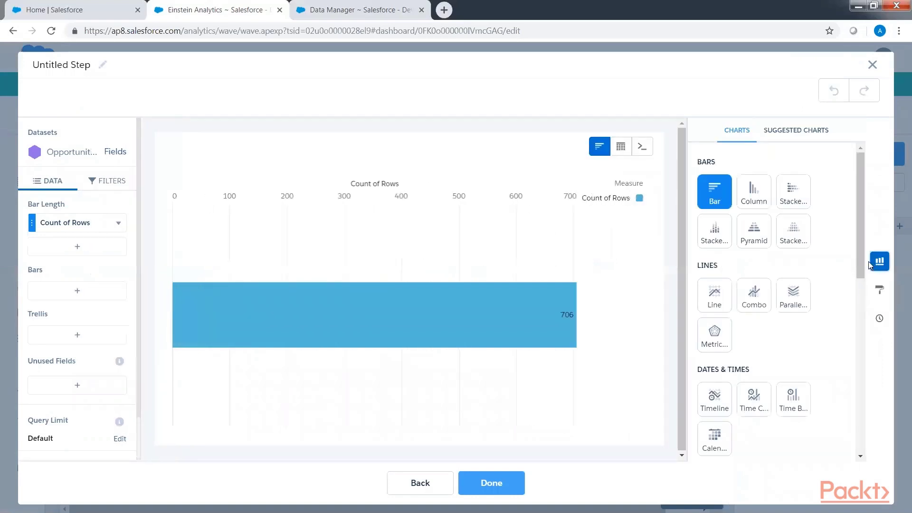
pyautogui.moveTo(861, 261); pyautogui.dragTo(859, 409)
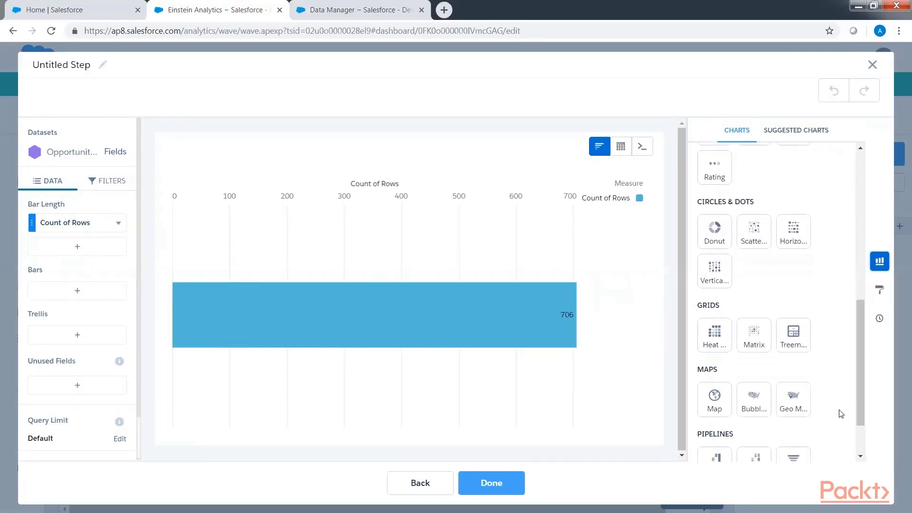
pyautogui.click(711, 405)
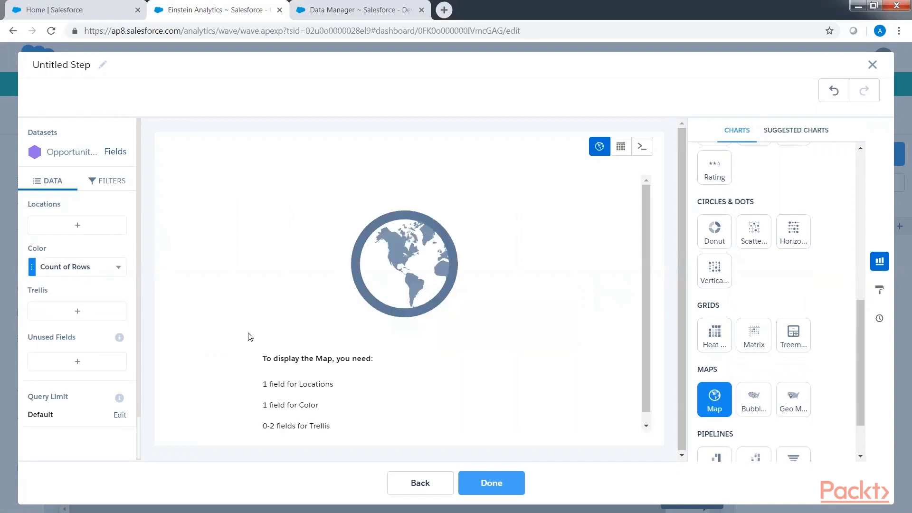
pyautogui.click(57, 225)
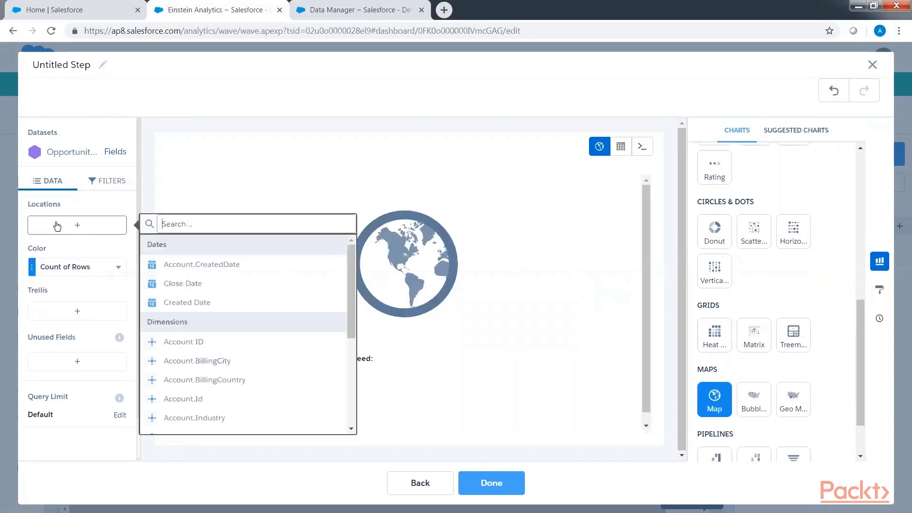
pyautogui.click(227, 380)
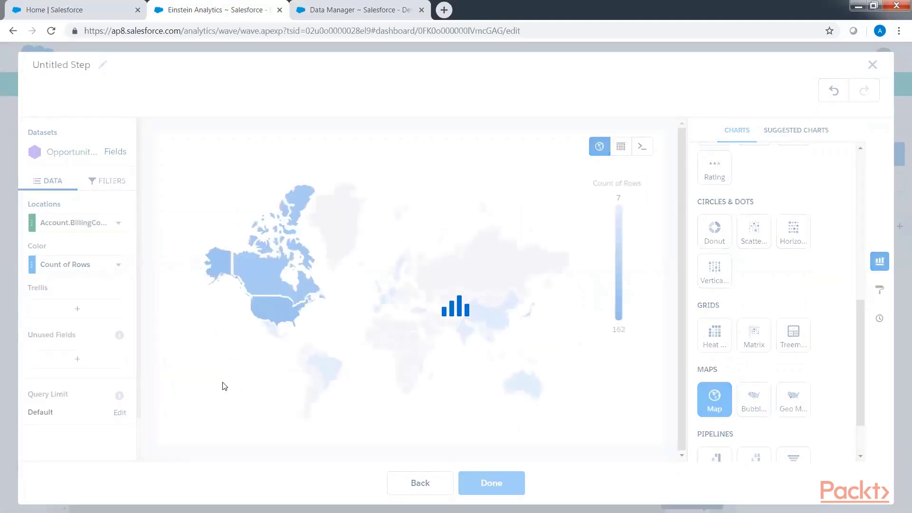
# - Color the map by the sum of Amount and finish the step
pyautogui.click(84, 264)
pyautogui.moveTo(147, 285)
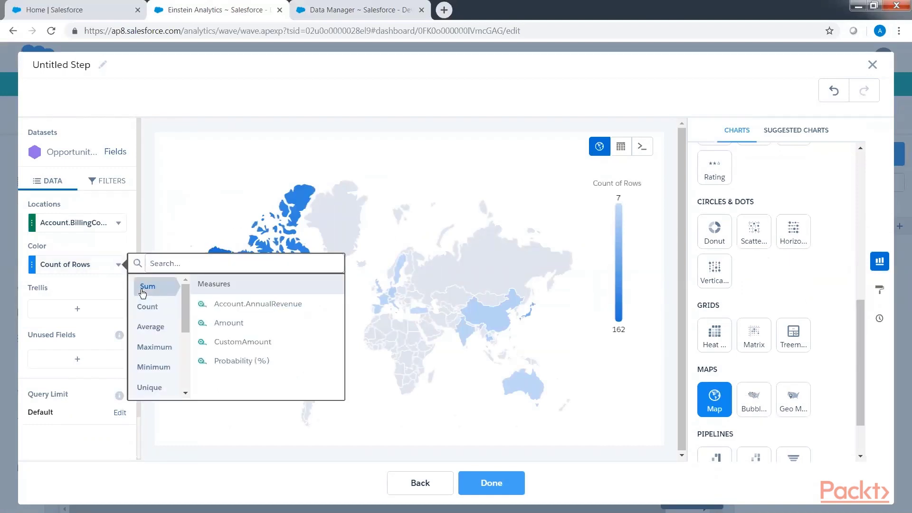
pyautogui.click(229, 323)
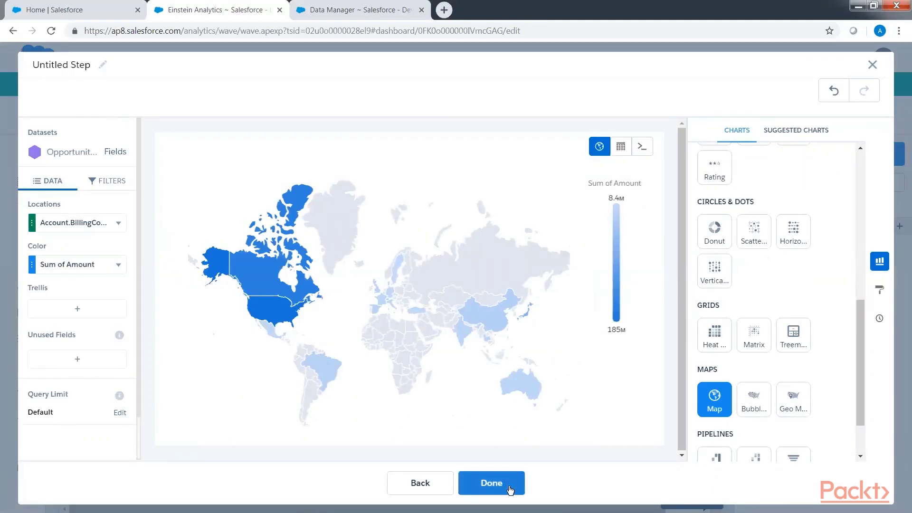
pyautogui.click(493, 490)
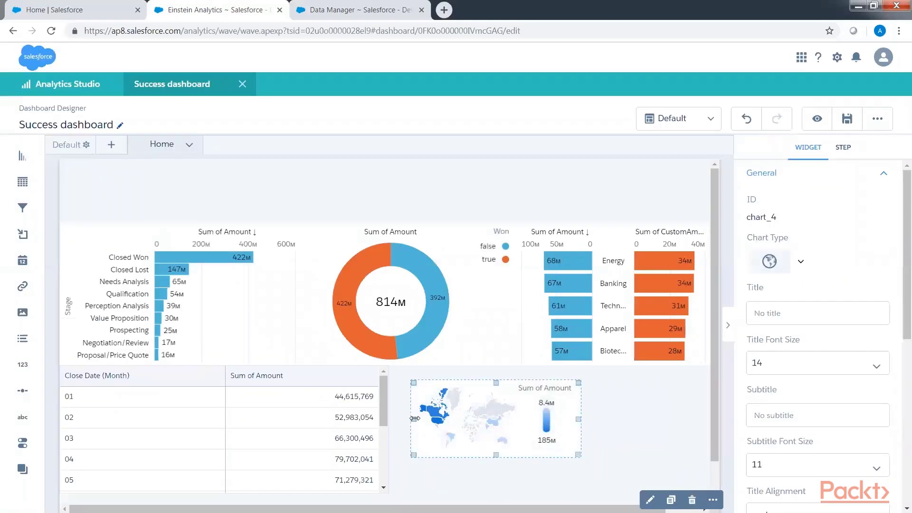
# - Enlarge the map widget to fill the empty space beside the table, matching the table's height
pyautogui.moveTo(414, 418); pyautogui.dragTo(402, 419)
pyautogui.click(482, 430)
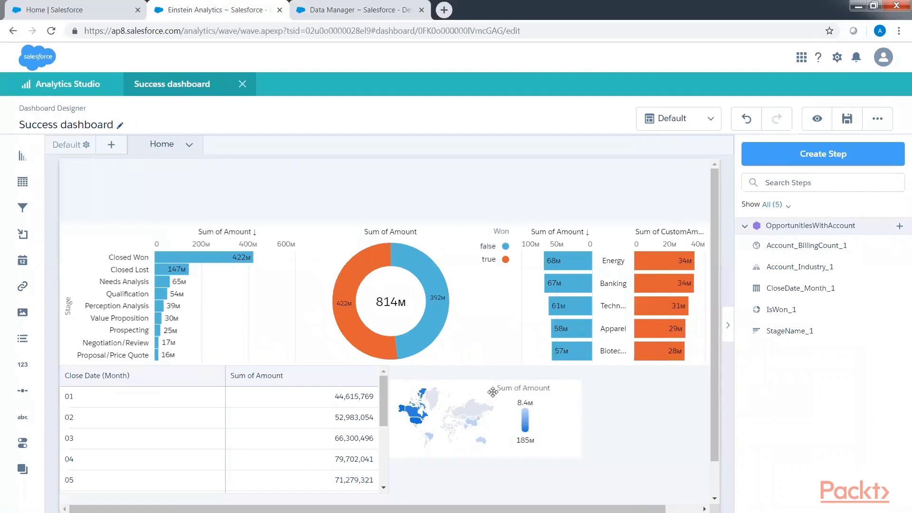
pyautogui.click(492, 392)
pyautogui.moveTo(483, 383); pyautogui.dragTo(484, 375)
pyautogui.click(562, 418)
pyautogui.click(580, 419)
pyautogui.moveTo(579, 419); pyautogui.dragTo(691, 416)
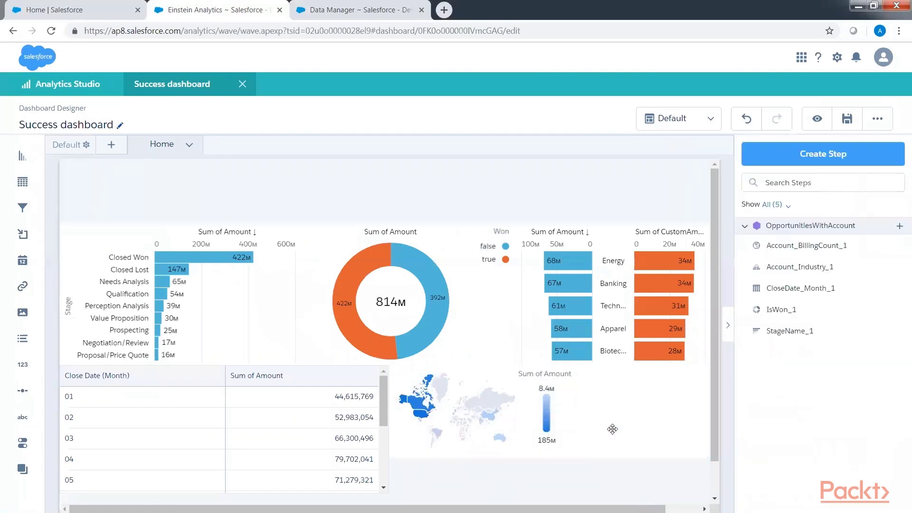
pyautogui.click(570, 442)
pyautogui.moveTo(551, 483); pyautogui.dragTo(551, 493)
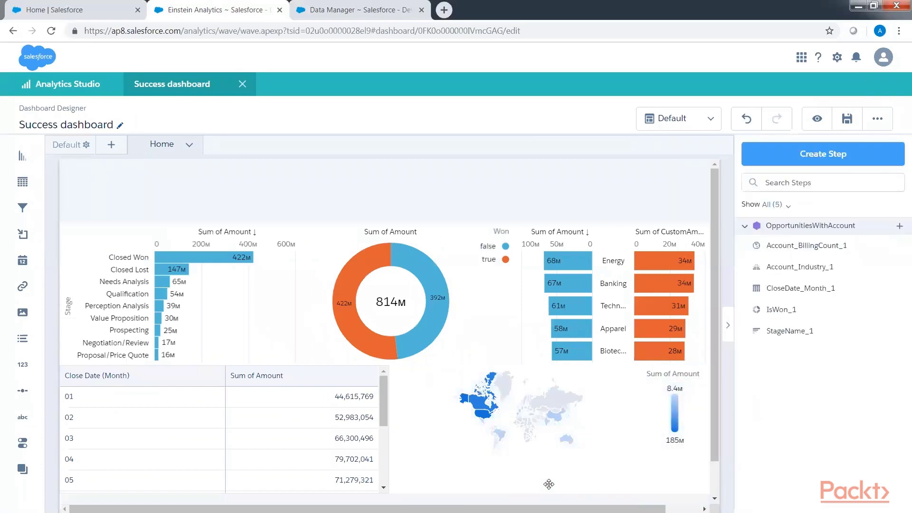
# - Hide the legend of the map widget
pyautogui.click(552, 395)
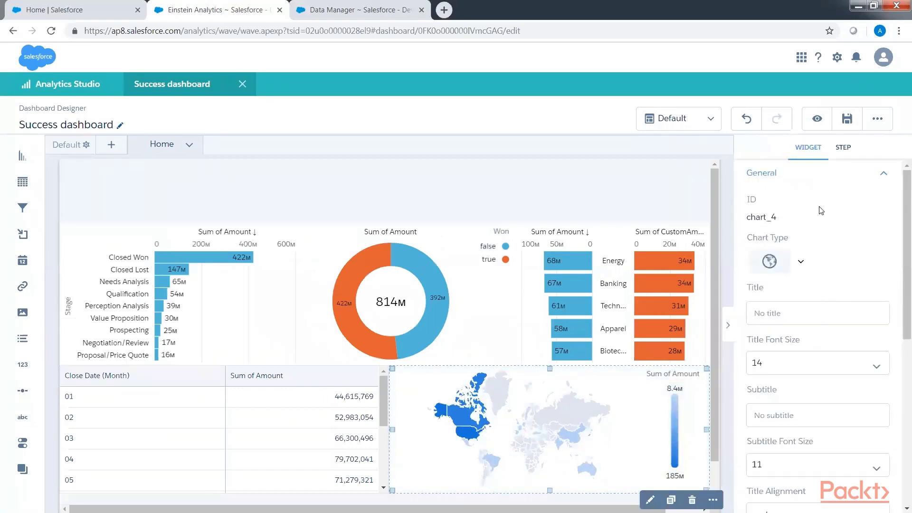
pyautogui.click(815, 179)
pyautogui.click(786, 220)
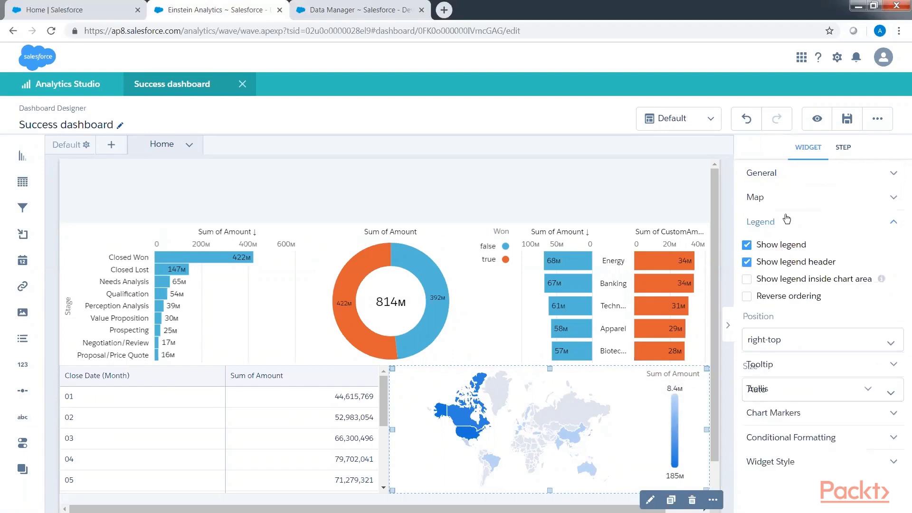
pyautogui.click(754, 245)
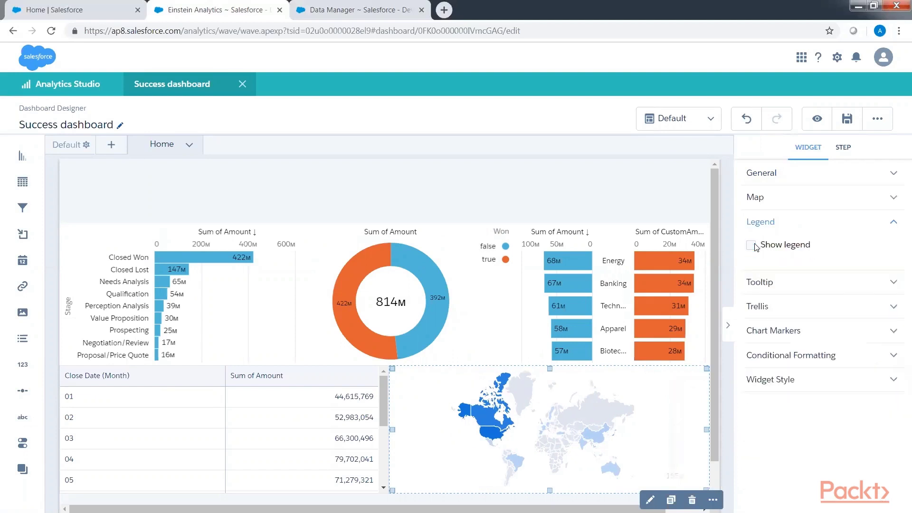
pyautogui.click(764, 221)
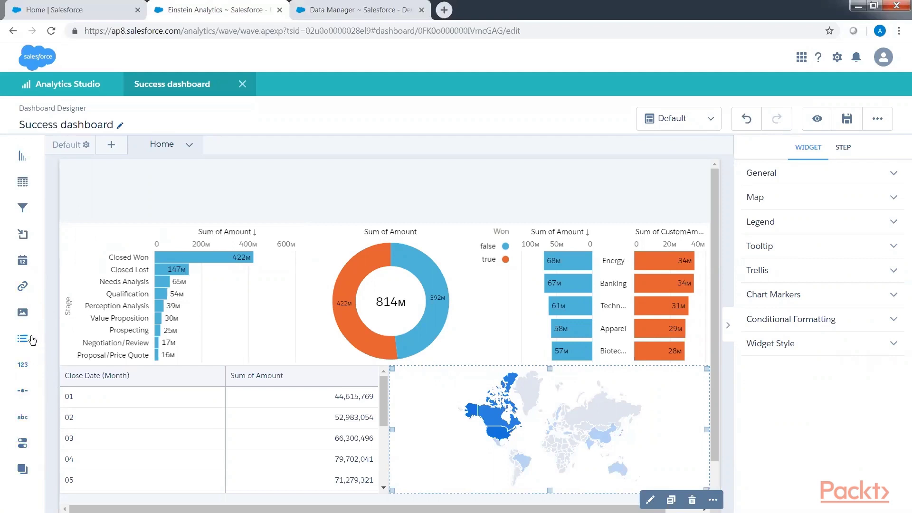
# - Add a list widget in the empty area above the bar chart and choose the Account dataset for it
pyautogui.moveTo(32, 338); pyautogui.dragTo(162, 193)
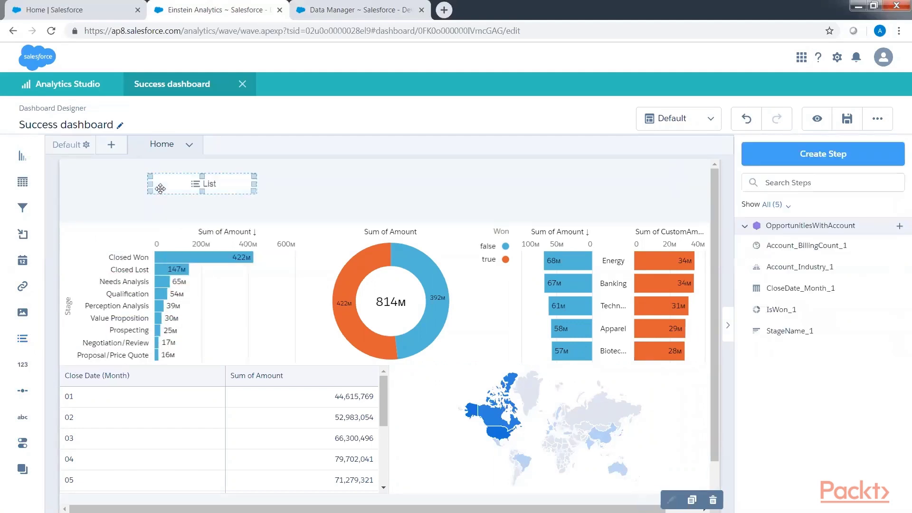
pyautogui.click(207, 185)
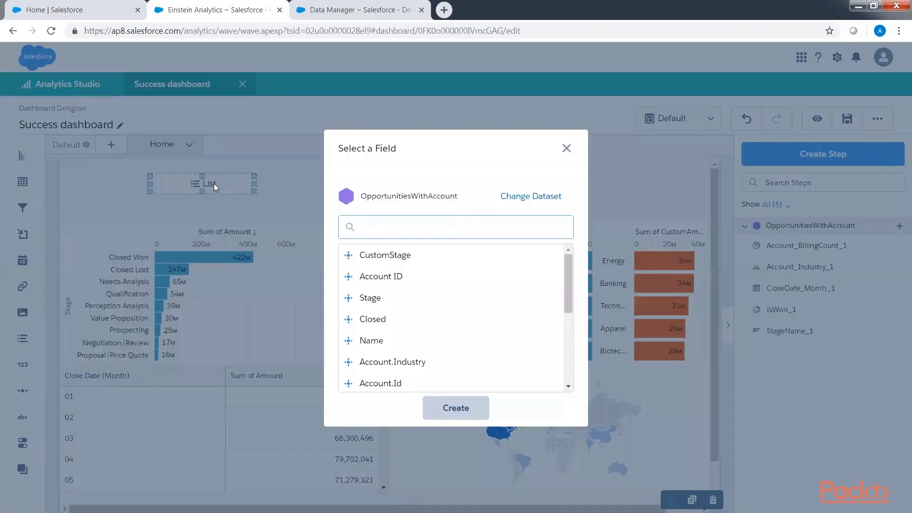
pyautogui.moveTo(362, 197); pyautogui.dragTo(445, 197)
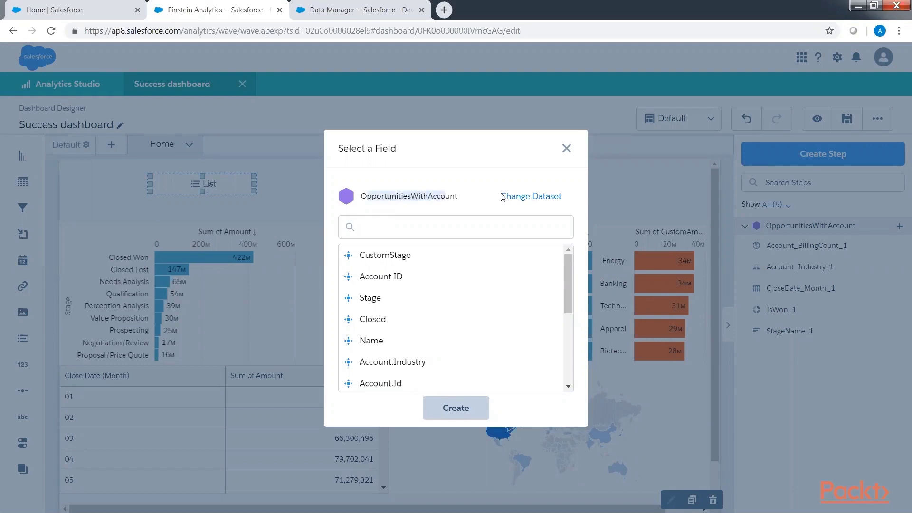
pyautogui.click(511, 196)
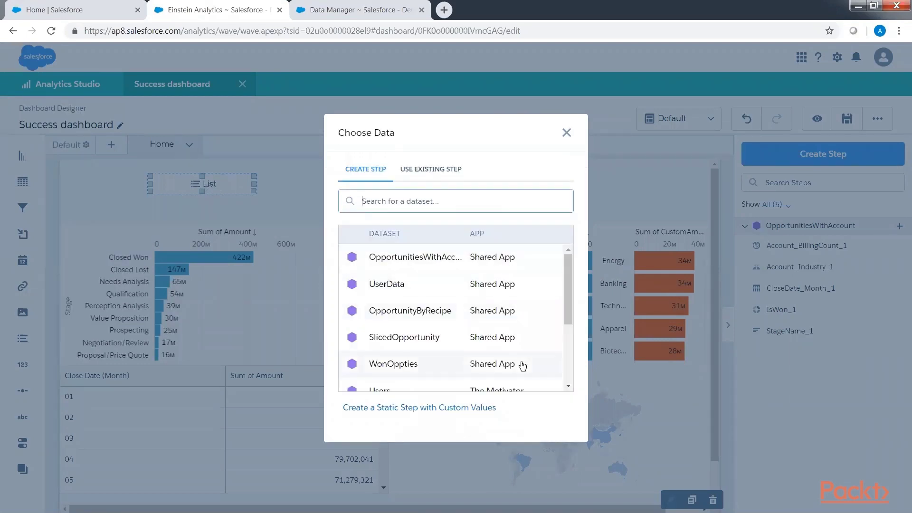
pyautogui.scroll(-2, 522, 365)
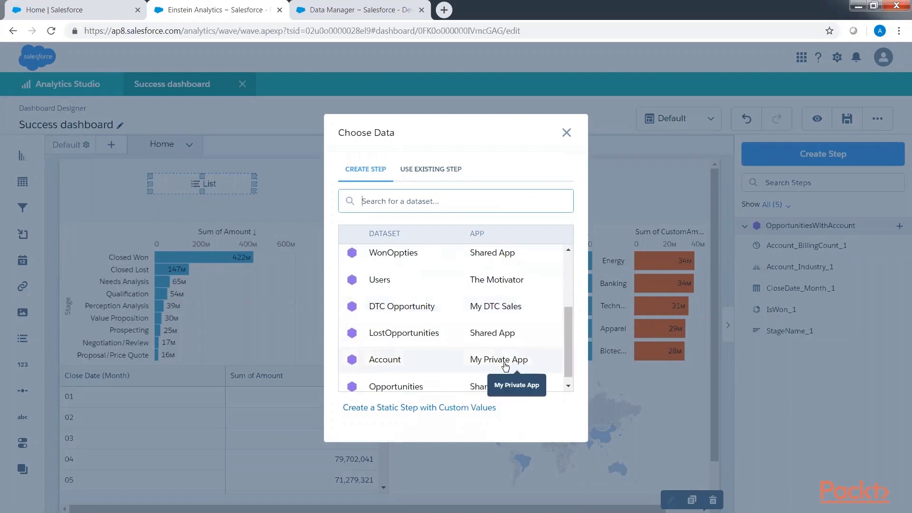
pyautogui.click(505, 364)
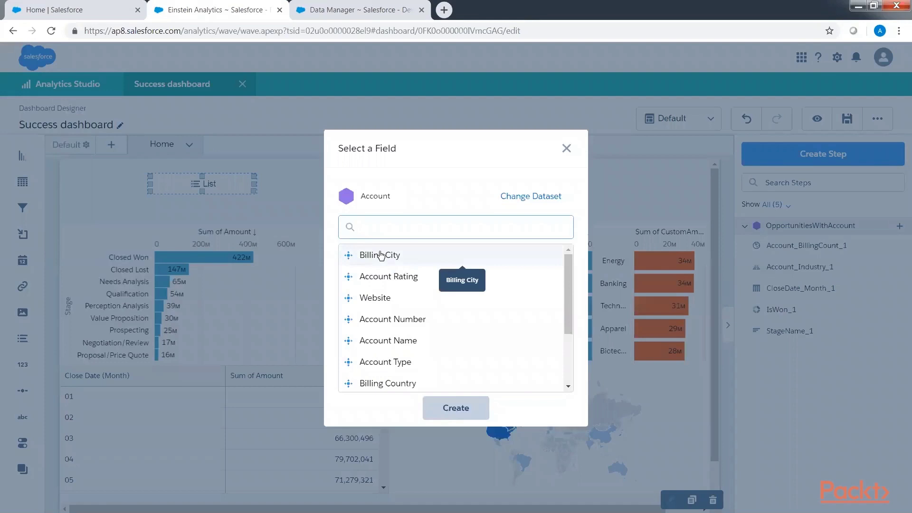
# - Create the list selector on the Billing Country field
pyautogui.click(381, 256)
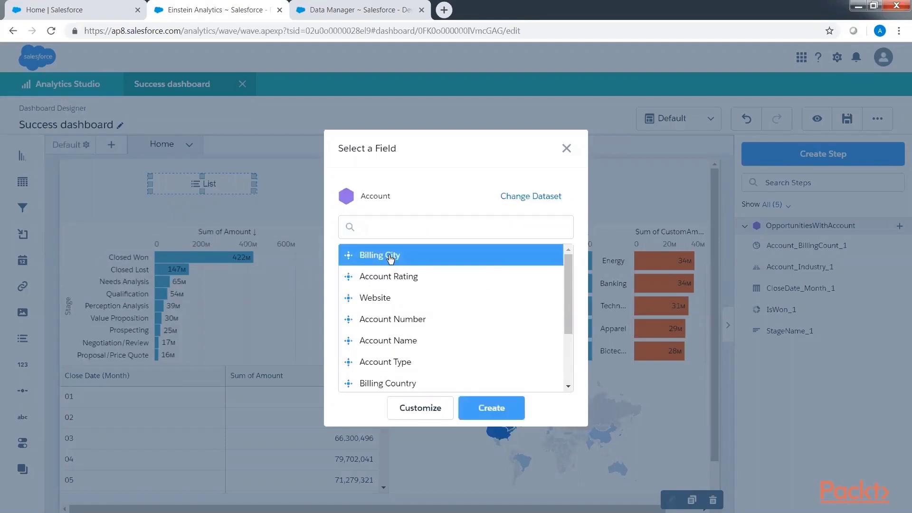
pyautogui.scroll(-1, 390, 258)
pyautogui.click(390, 328)
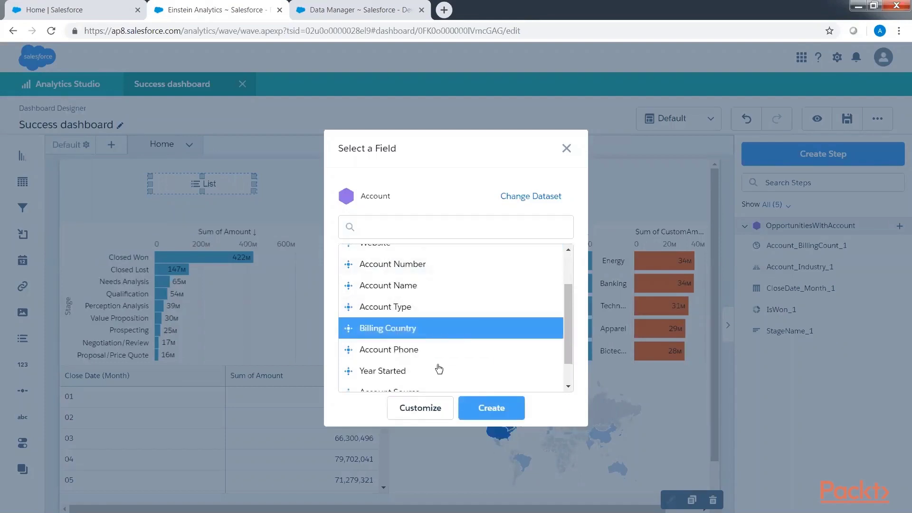
pyautogui.click(494, 407)
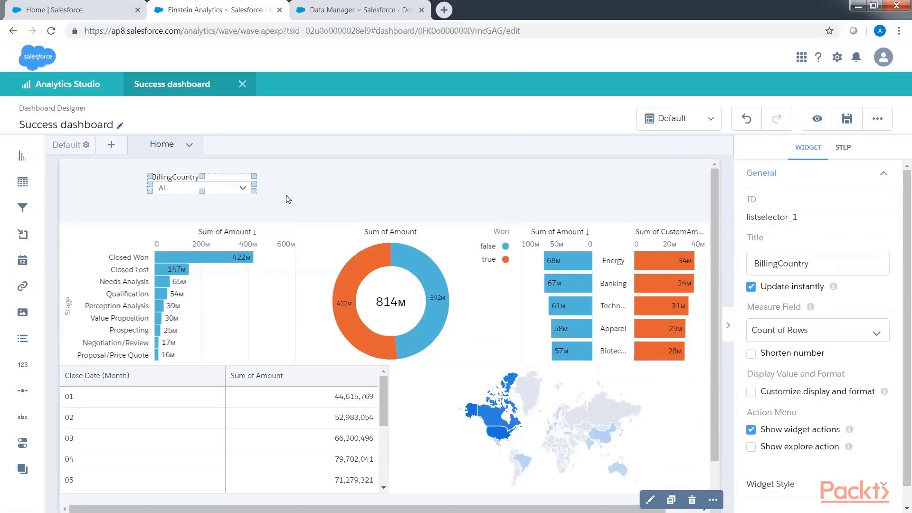
# - Preview the dashboard with the BillingCountry list filtered to Australia, examine the charts and return to editing
pyautogui.click(817, 119)
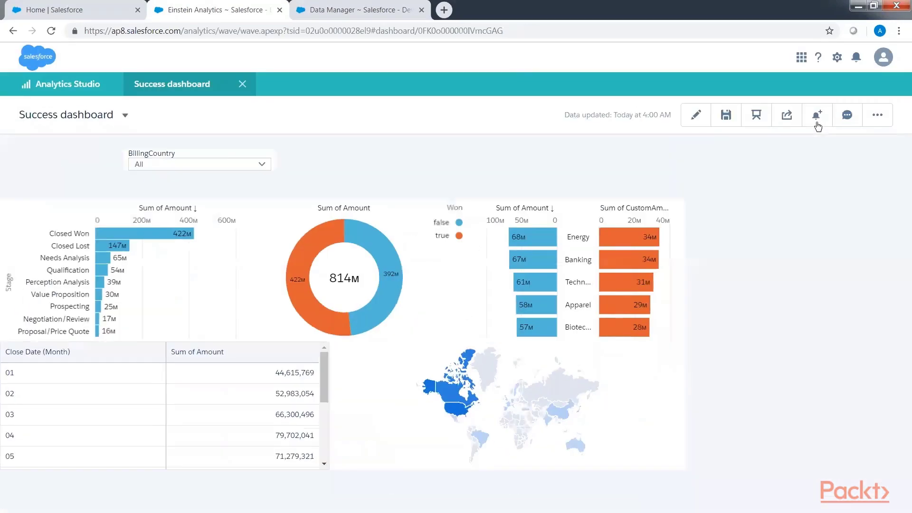
pyautogui.click(221, 159)
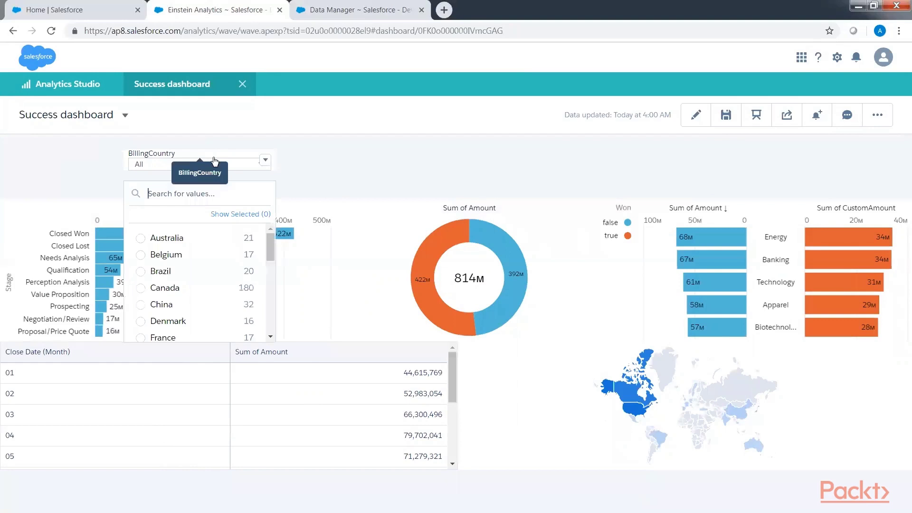
pyautogui.click(157, 238)
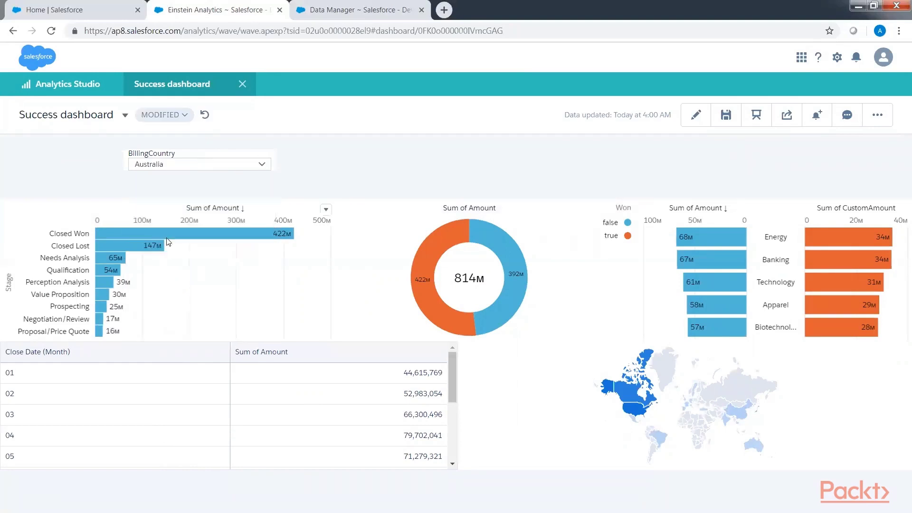
pyautogui.click(698, 115)
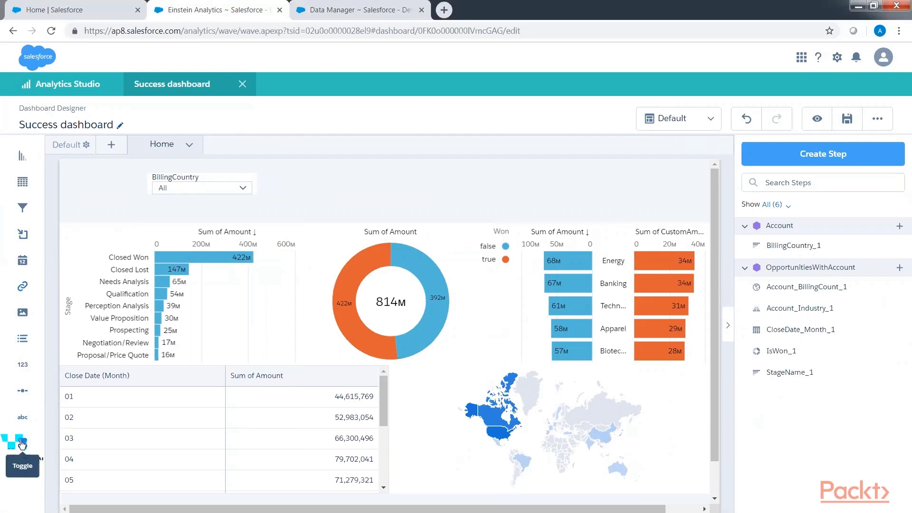
# - Add a toggle widget beside the BillingCountry list and switch its dataset to OpportunitiesWithAccount
pyautogui.moveTo(23, 444); pyautogui.dragTo(301, 192)
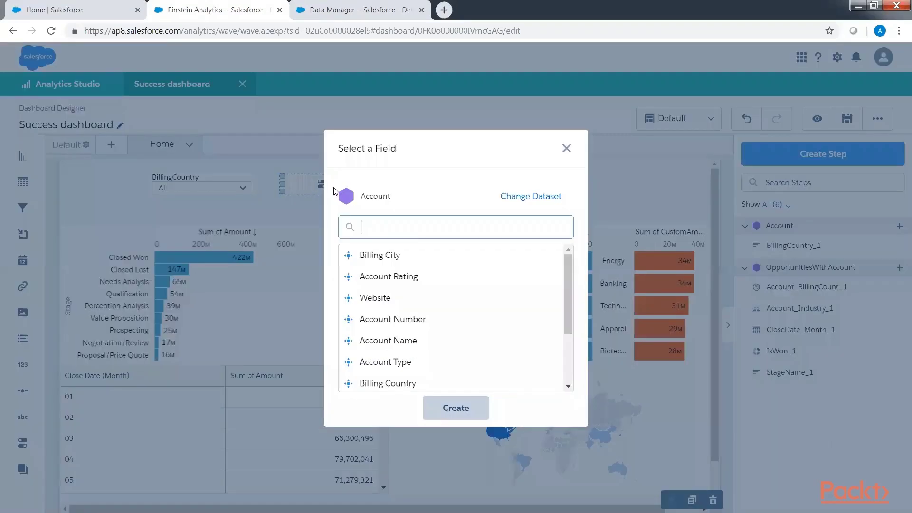
pyautogui.click(531, 199)
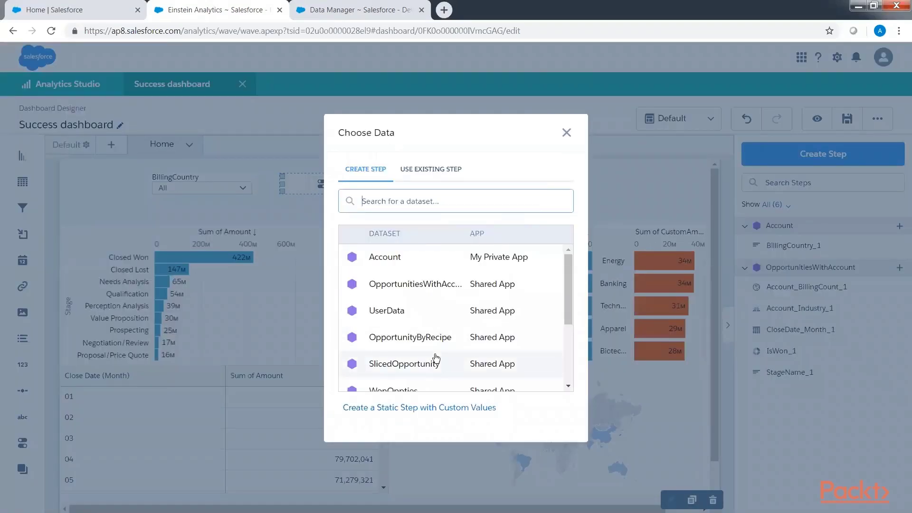
pyautogui.scroll(-1, 436, 359)
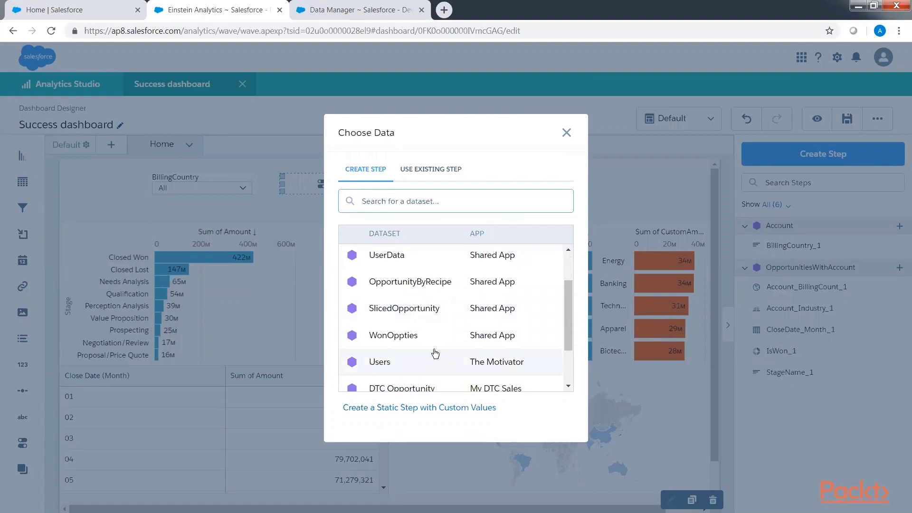
pyautogui.scroll(1, 436, 359)
pyautogui.click(427, 284)
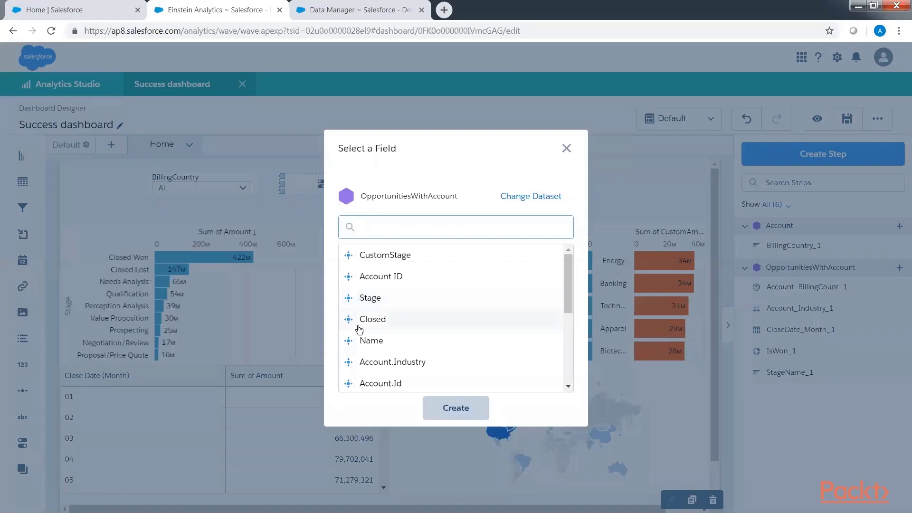
# - Create the toggle on the Won field and save the dashboard
pyautogui.scroll(-2, 380, 337)
pyautogui.click(375, 379)
pyautogui.click(476, 409)
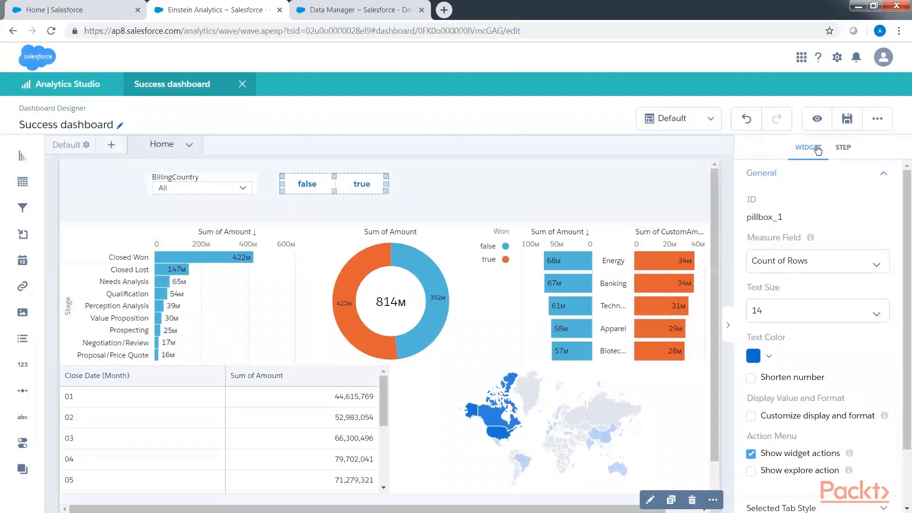
pyautogui.click(845, 119)
pyautogui.click(456, 392)
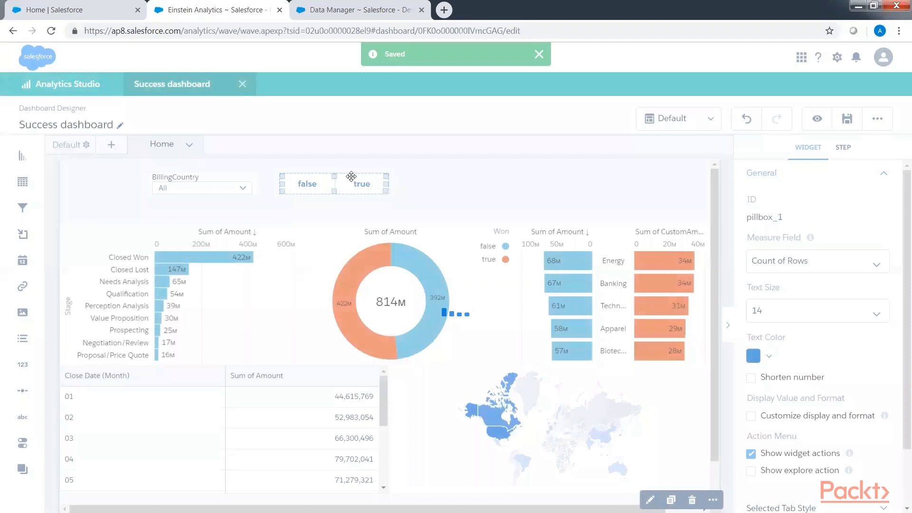
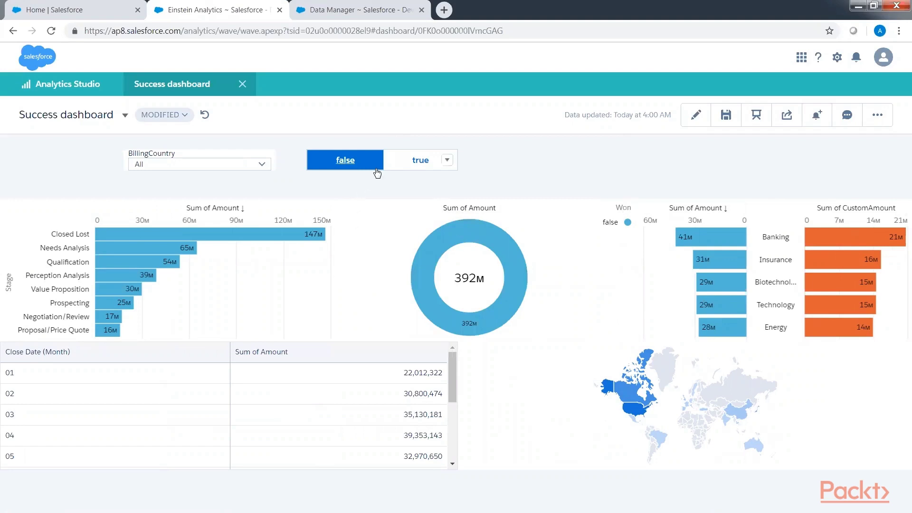
# - Reopen the dashboard preview, test filtering with the donut's false slice and the toggle's true option, and clear each selection
pyautogui.click(696, 116)
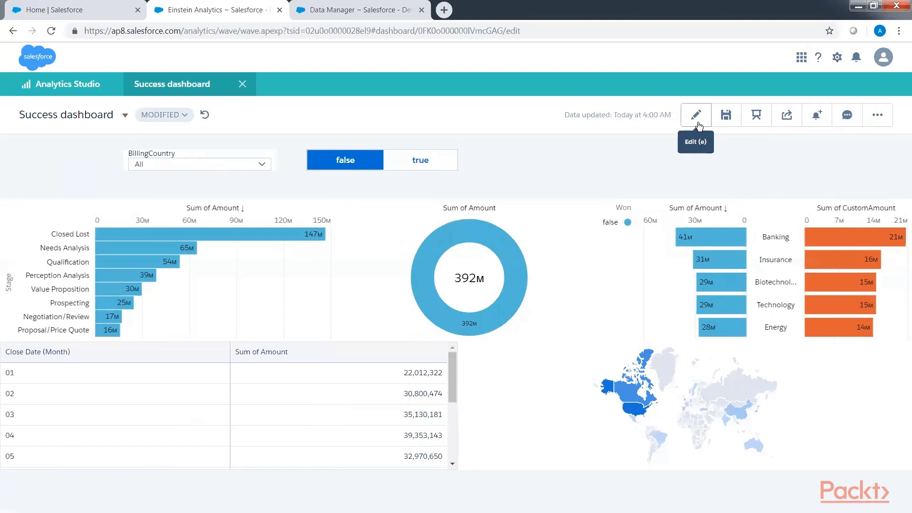
pyautogui.click(818, 121)
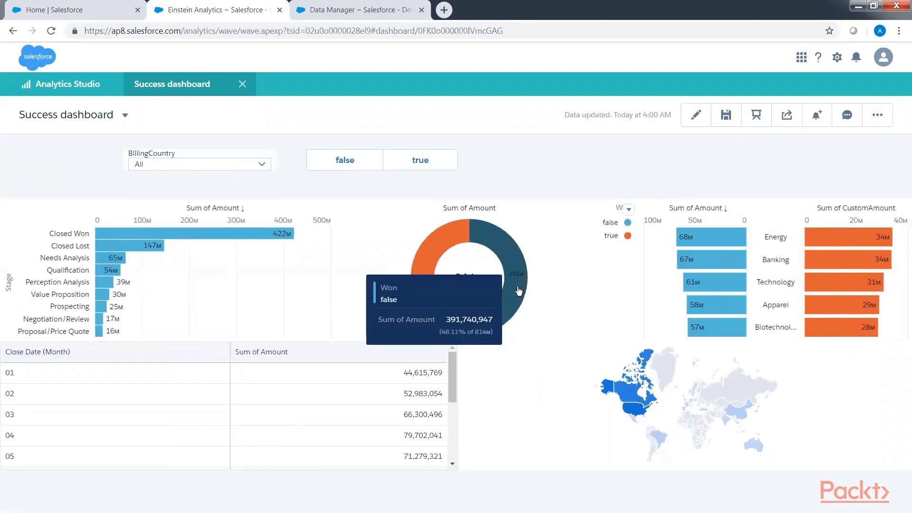
pyautogui.click(501, 252)
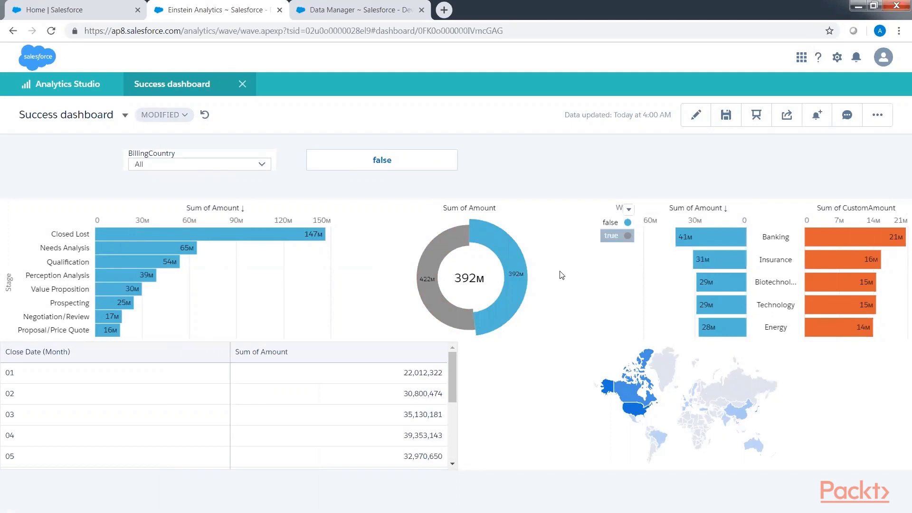
pyautogui.click(521, 281)
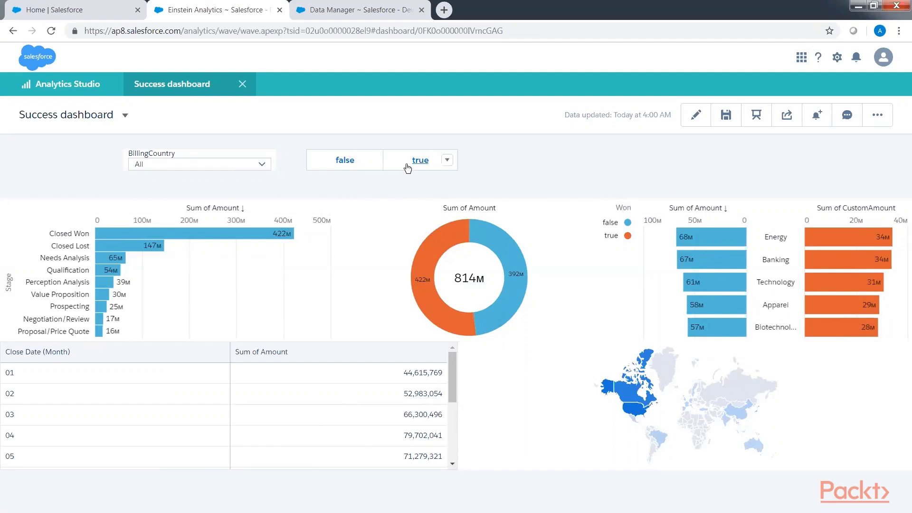
pyautogui.click(388, 168)
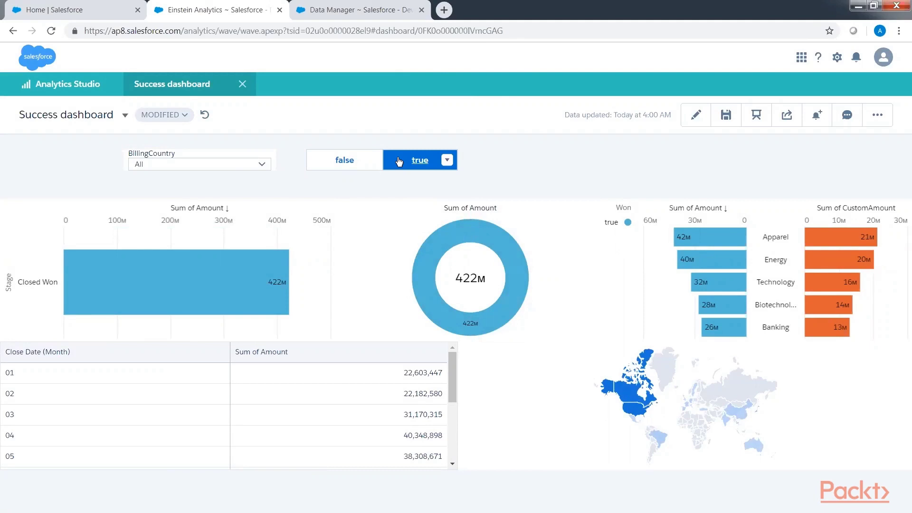
pyautogui.click(399, 162)
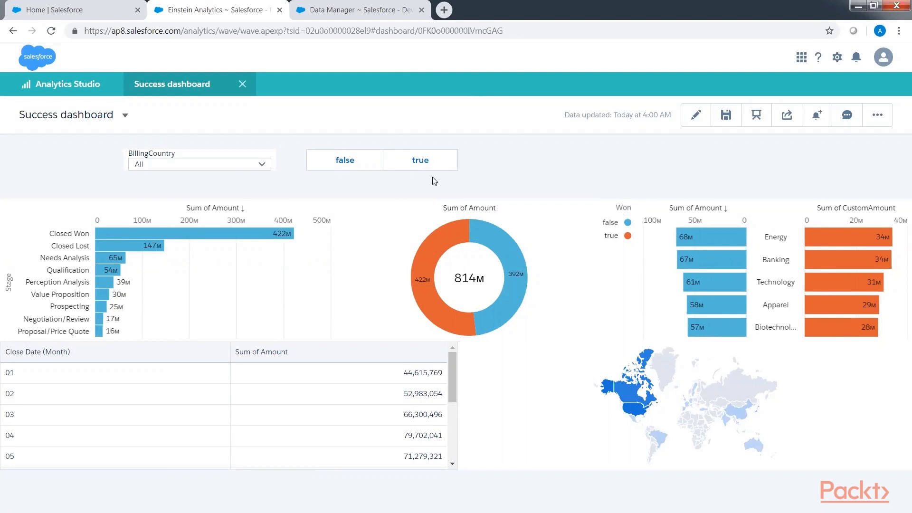
# - Return to editing and turn off Apply filters from faceting in the pyramid chart's step properties
pyautogui.click(695, 114)
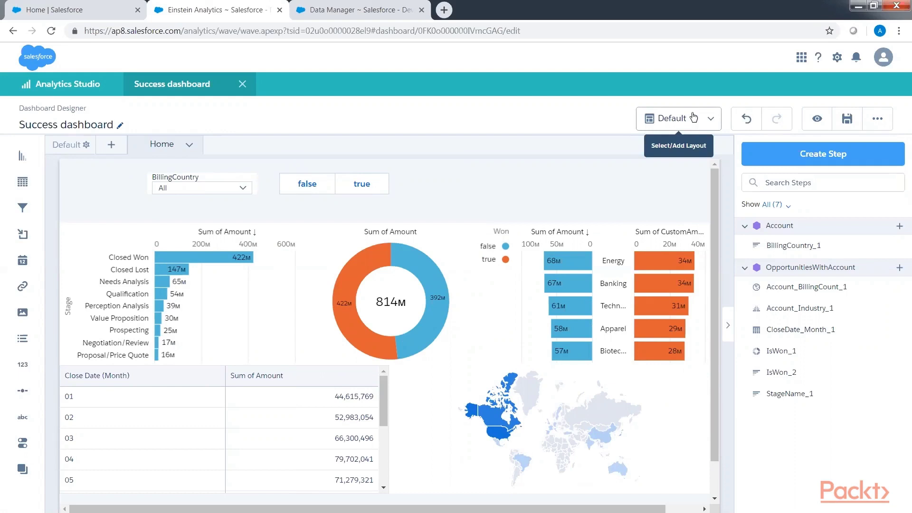
pyautogui.click(610, 252)
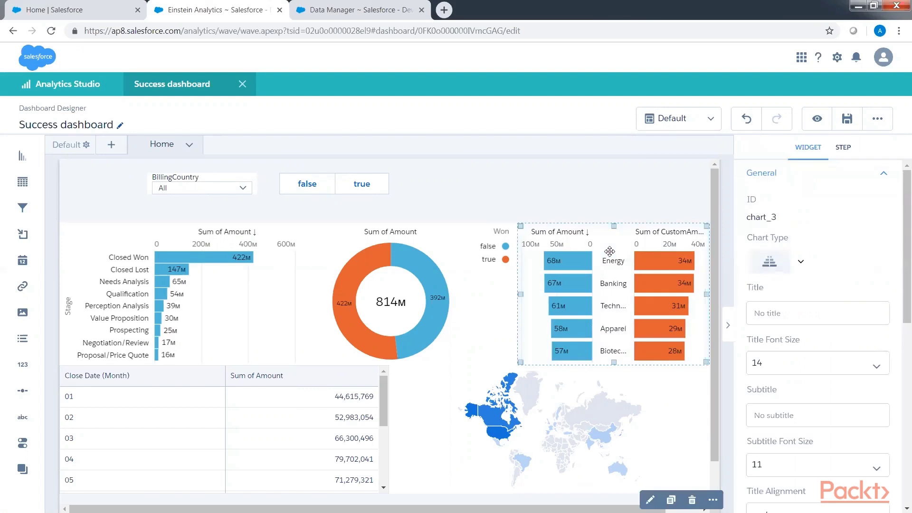
pyautogui.click(839, 177)
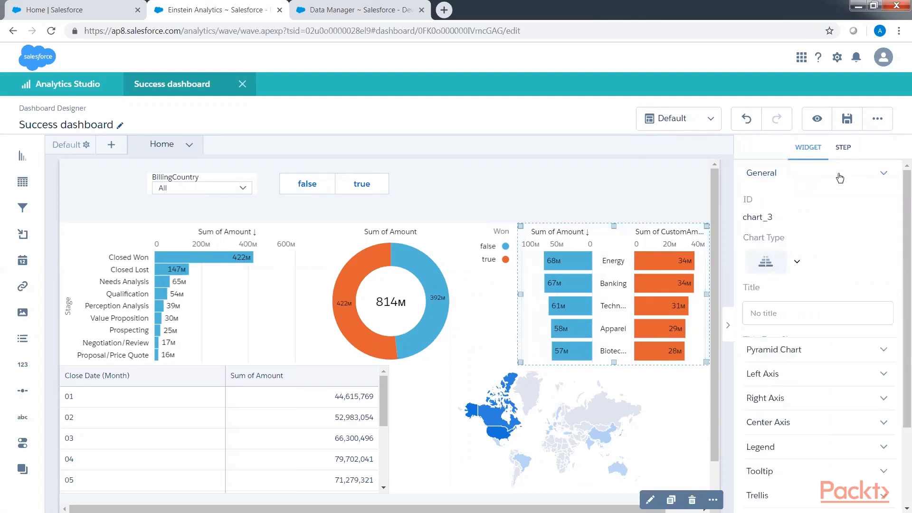
pyautogui.click(845, 148)
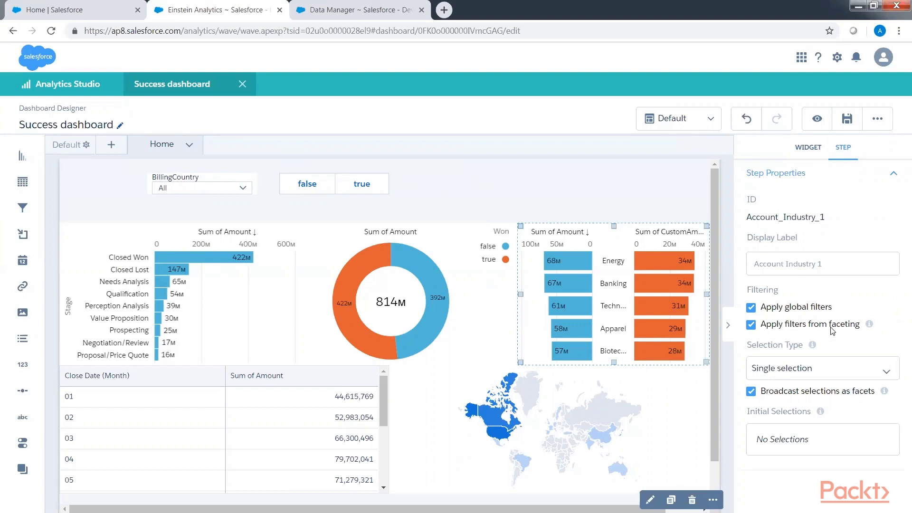
pyautogui.click(755, 331)
pyautogui.click(678, 188)
# - Preview the dashboard, select and clear the donut's false slice to check the pyramid chart, and test the Closed Won bar
pyautogui.click(816, 121)
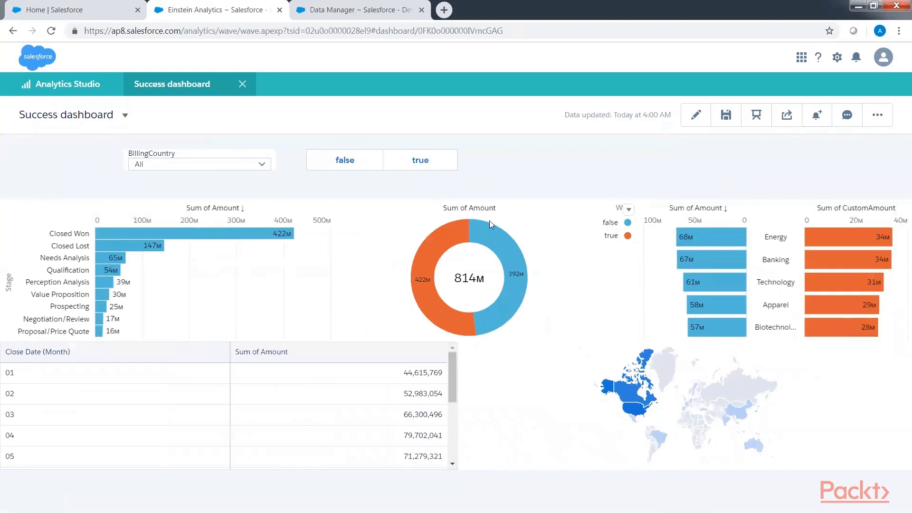
pyautogui.click(518, 298)
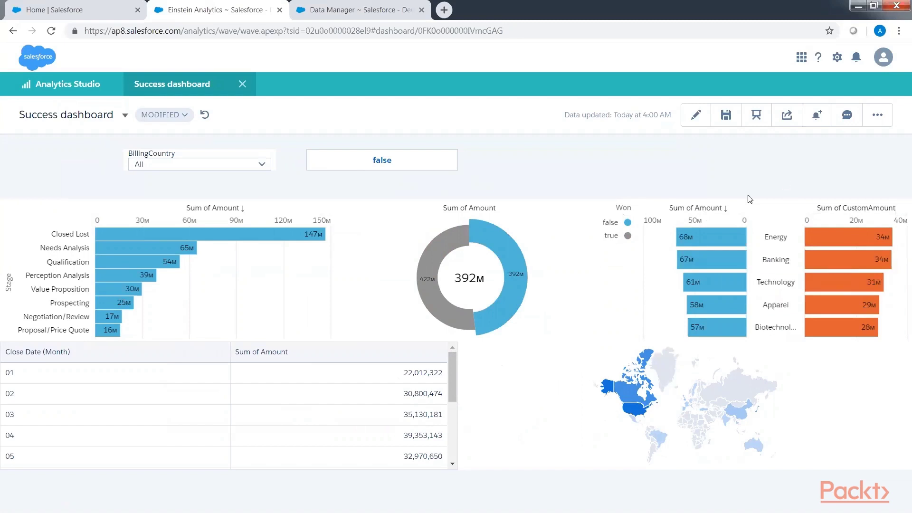
pyautogui.moveTo(516, 285)
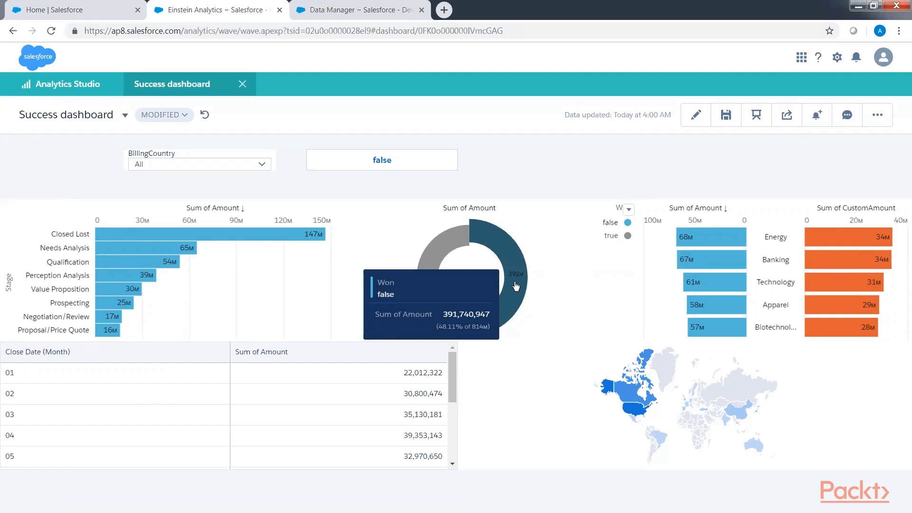
pyautogui.click(516, 286)
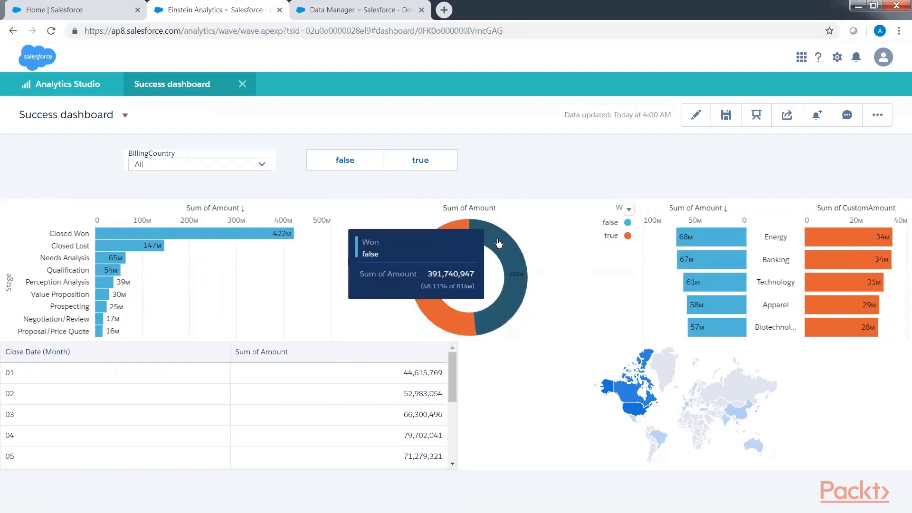
pyautogui.click(237, 242)
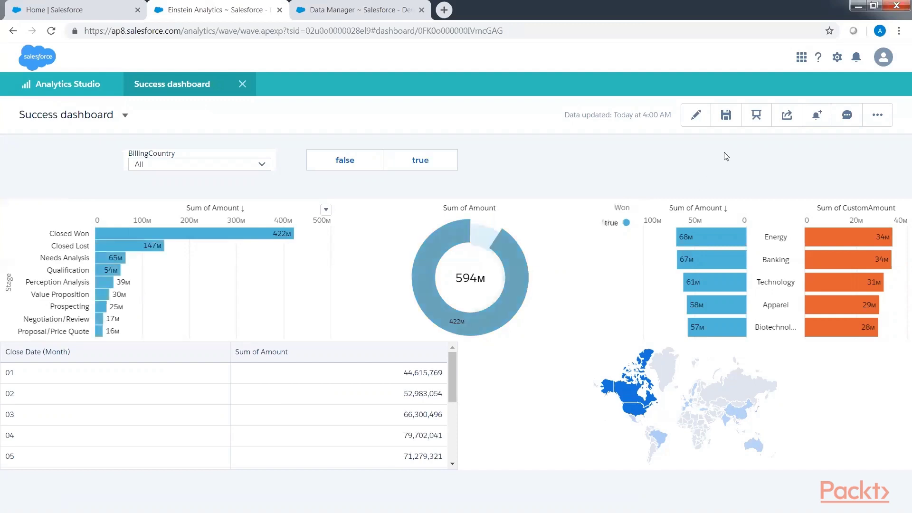
# - Turn off Broadcast selections as facets for the Stage bar chart and preview the dashboard with the Closed Won bar selected
pyautogui.click(696, 115)
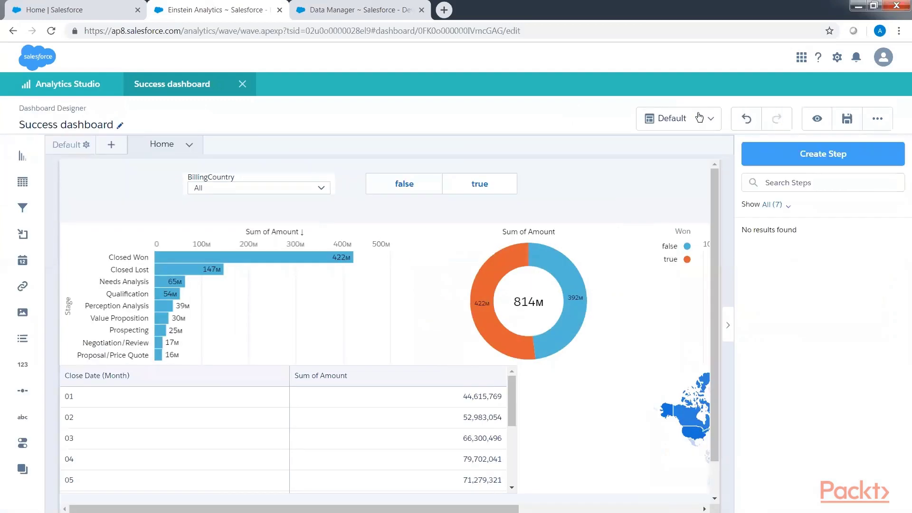
pyautogui.click(250, 290)
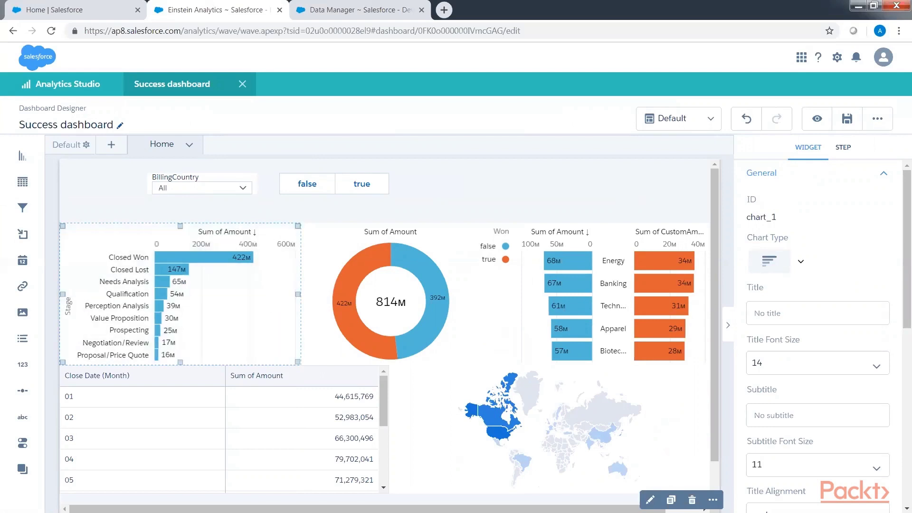
pyautogui.click(845, 153)
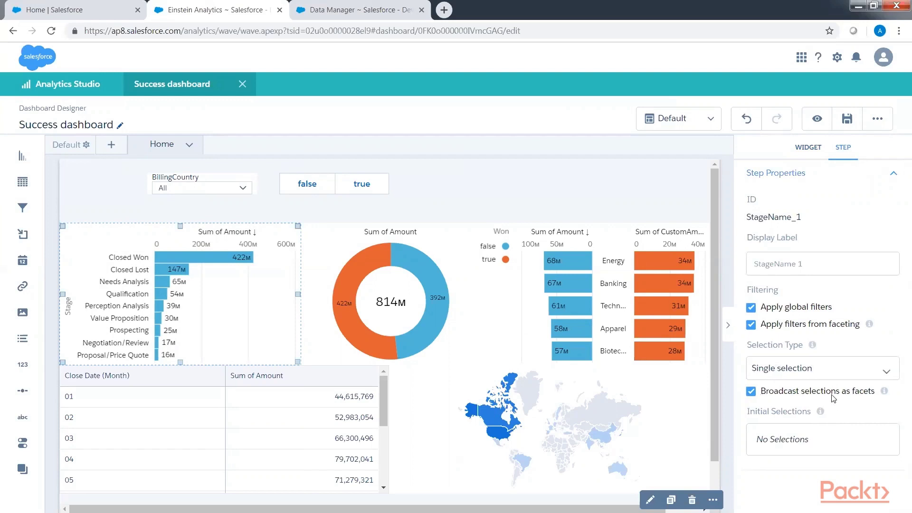
pyautogui.click(751, 391)
pyautogui.click(818, 124)
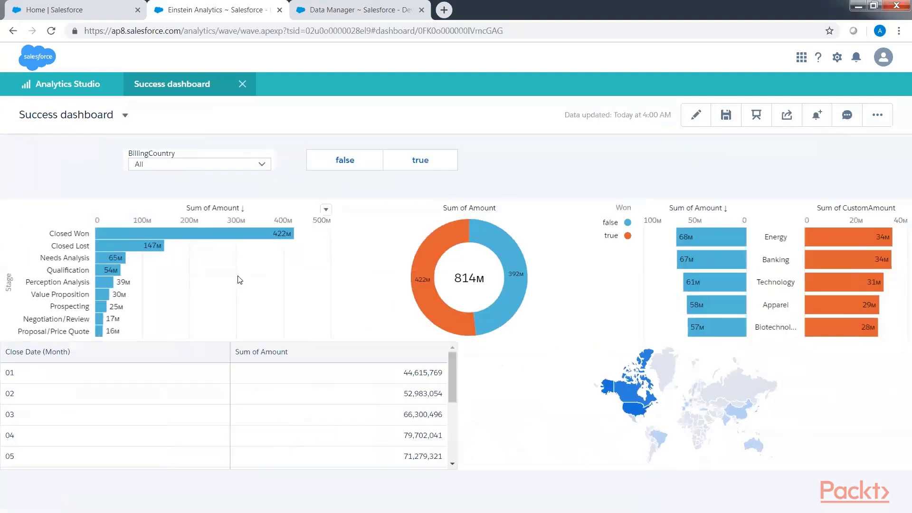
pyautogui.click(212, 232)
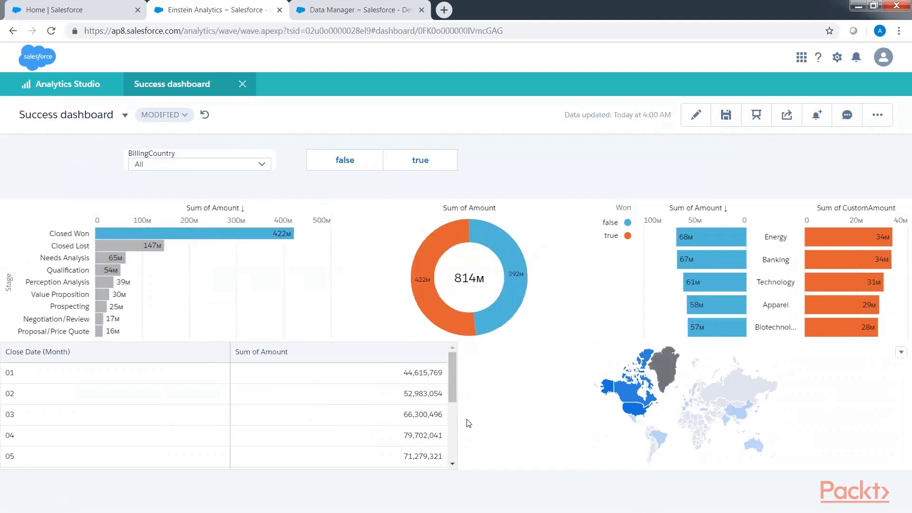
# - Return to editing and turn Broadcast selections as facets back on for the Stage bar chart
pyautogui.click(697, 115)
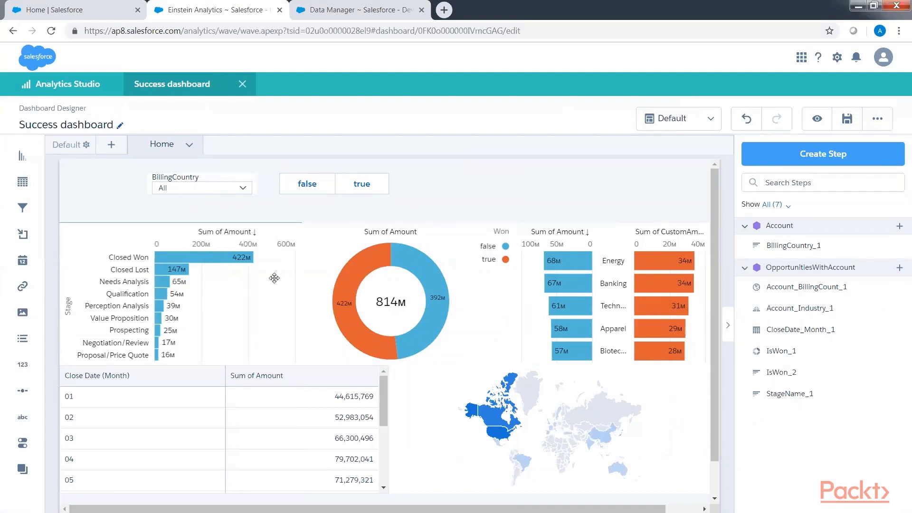
pyautogui.click(246, 278)
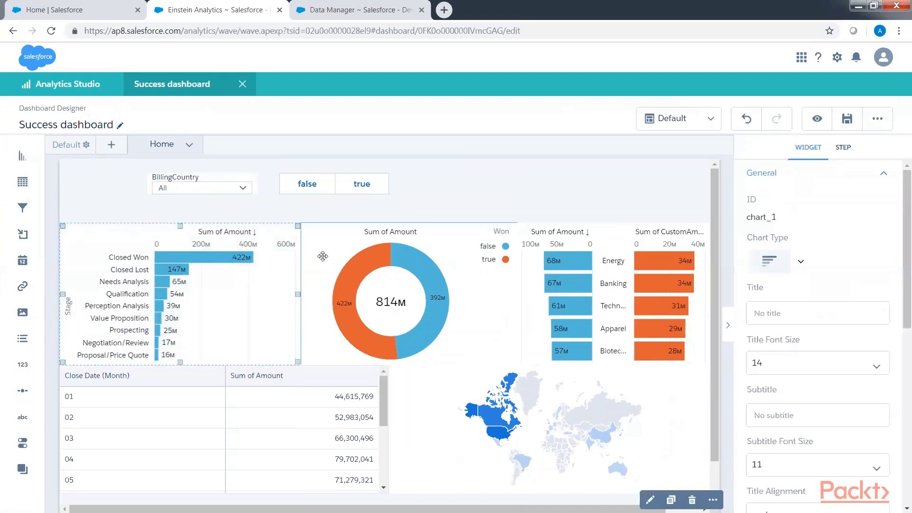
pyautogui.click(268, 262)
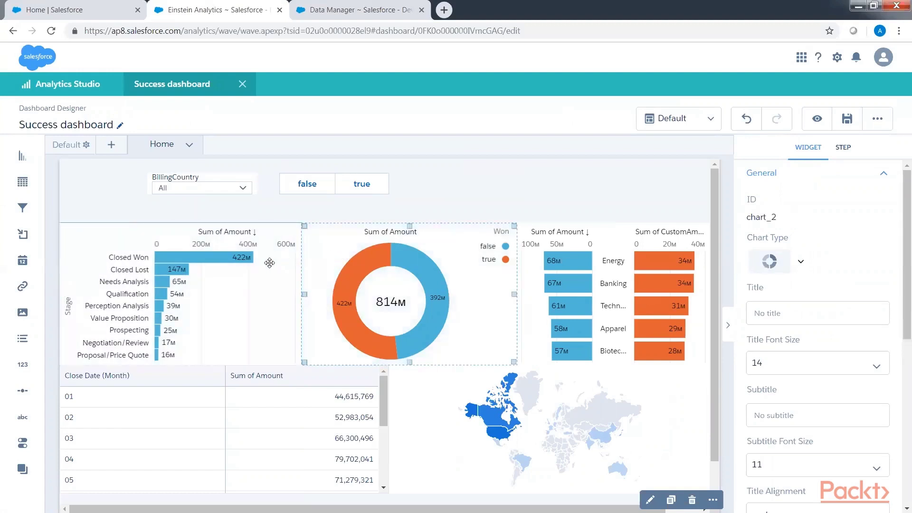
pyautogui.click(845, 149)
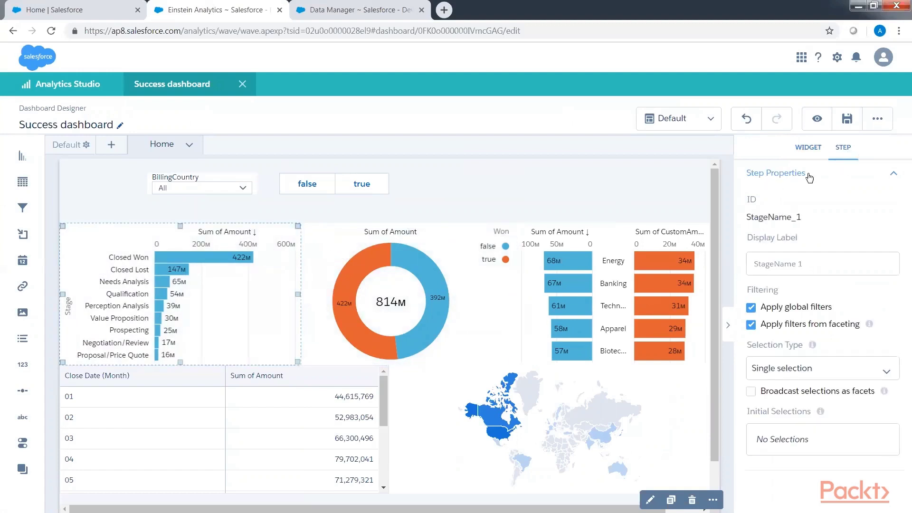
pyautogui.click(751, 391)
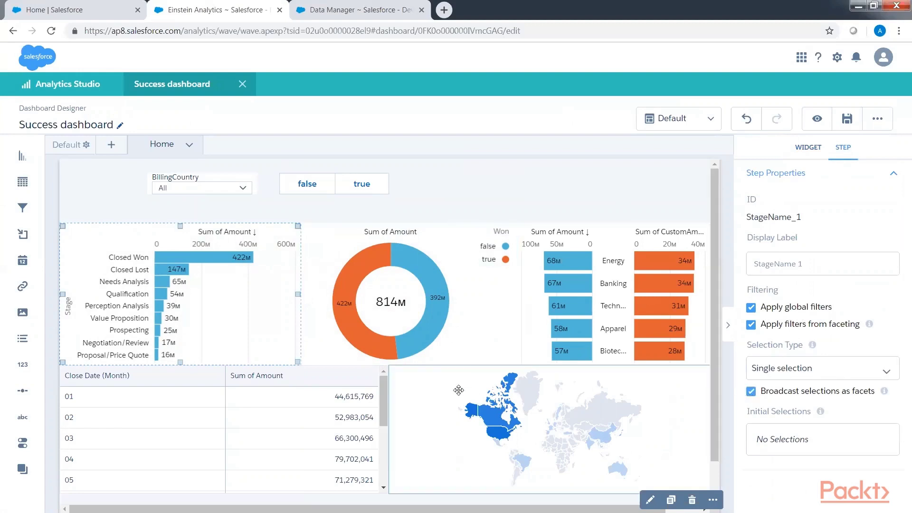
# - Check the donut chart's step properties and turn Apply filters from faceting back on for the pyramid chart
pyautogui.click(436, 306)
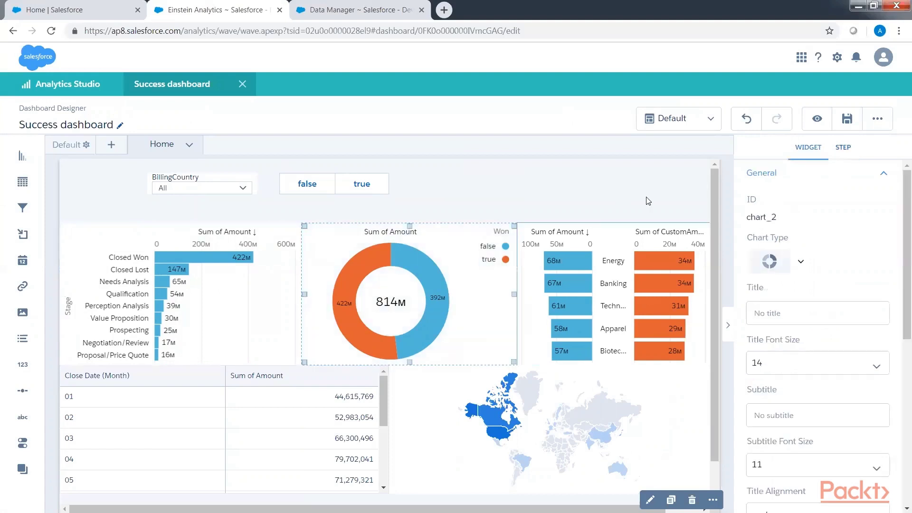
pyautogui.click(842, 151)
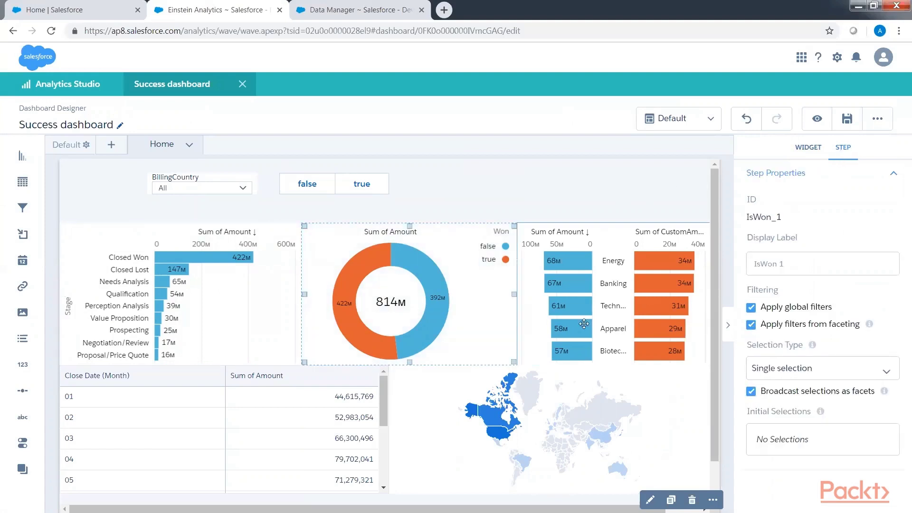
pyautogui.click(571, 300)
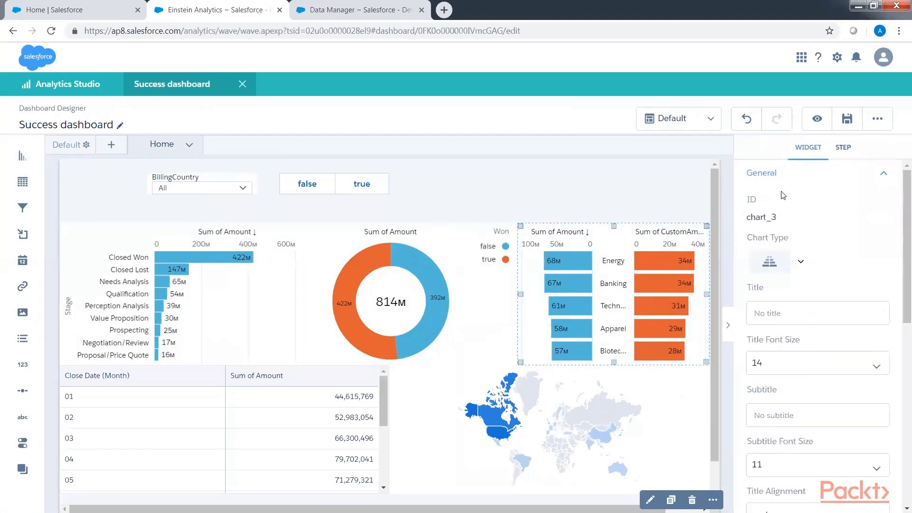
pyautogui.click(840, 152)
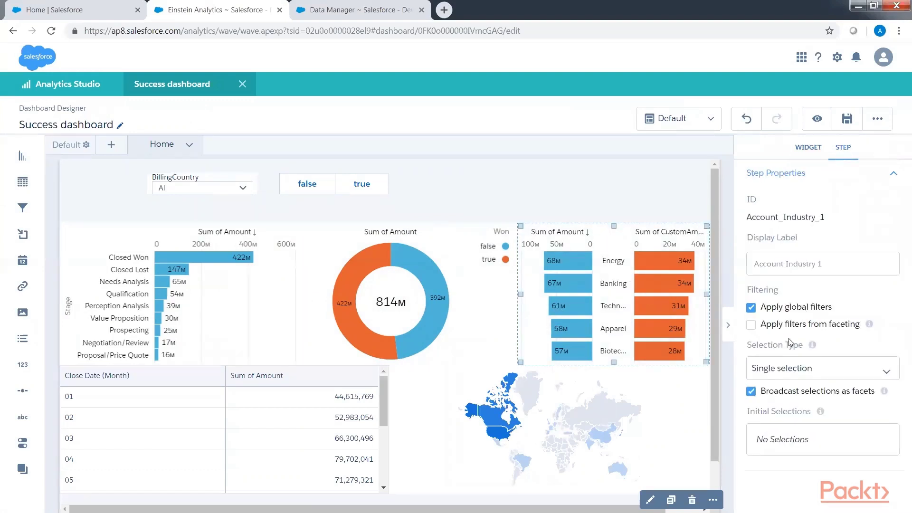
pyautogui.click(754, 328)
# - Preview the dashboard and check faceting by selecting and clearing the donut's false slice and Canada on the map
pyautogui.click(816, 122)
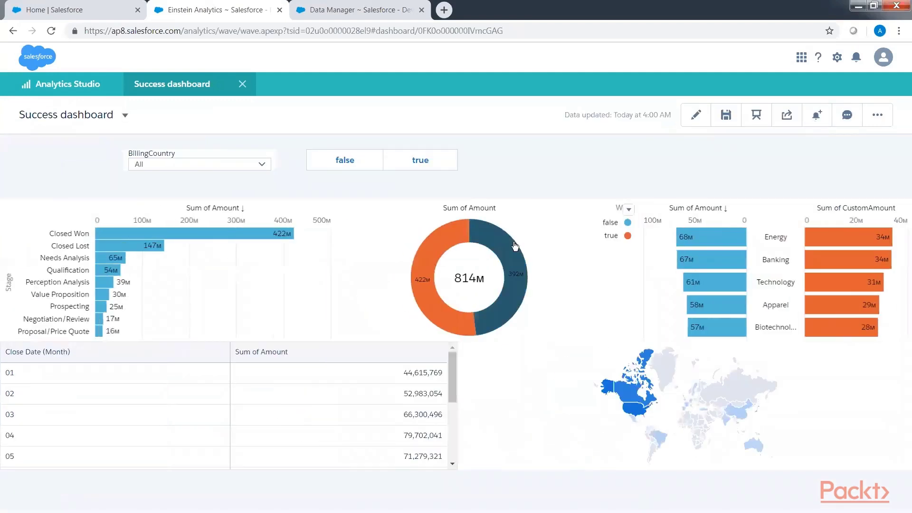
pyautogui.click(515, 245)
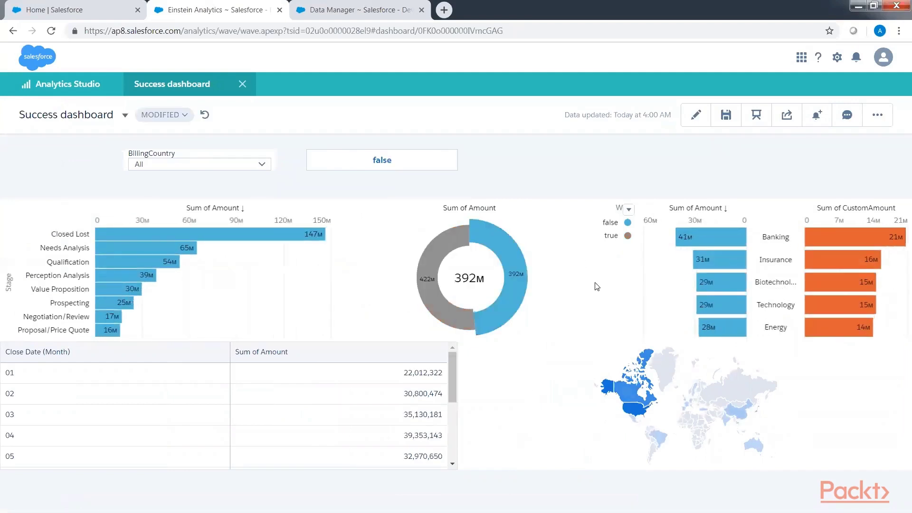
pyautogui.click(516, 303)
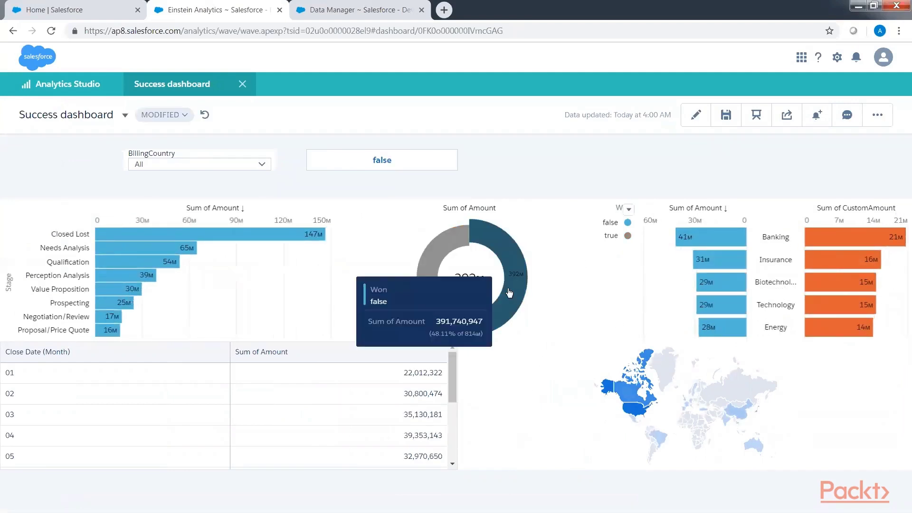
pyautogui.click(619, 394)
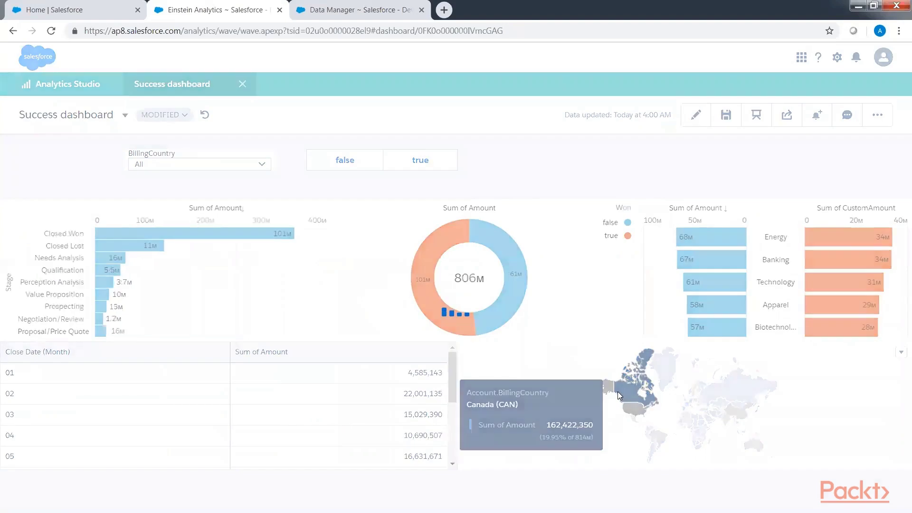
pyautogui.click(617, 391)
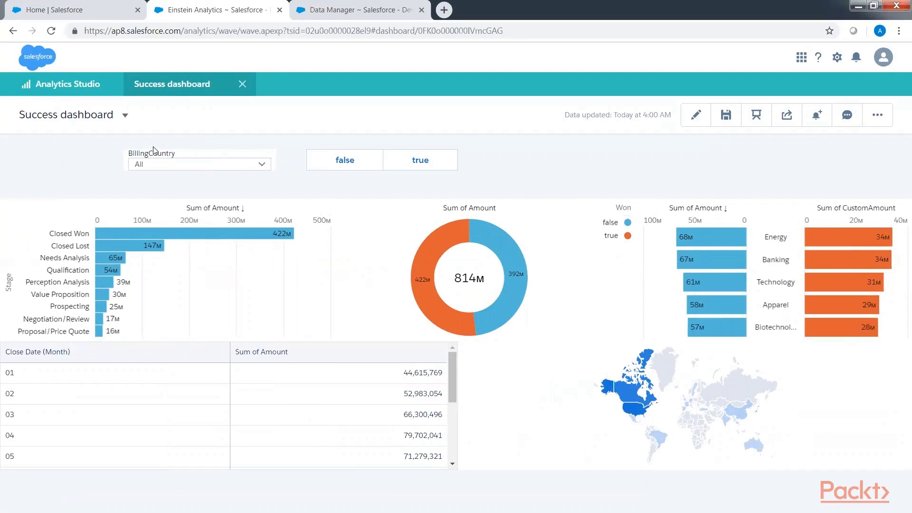
# - Filter BillingCountry to Australia to test its effect on the widgets, and return to editing the dashboard
pyautogui.click(186, 166)
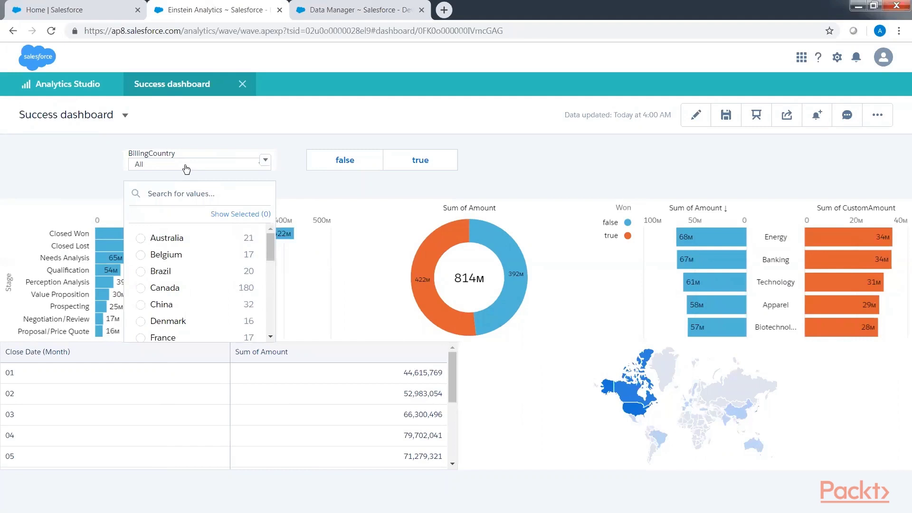
pyautogui.click(161, 238)
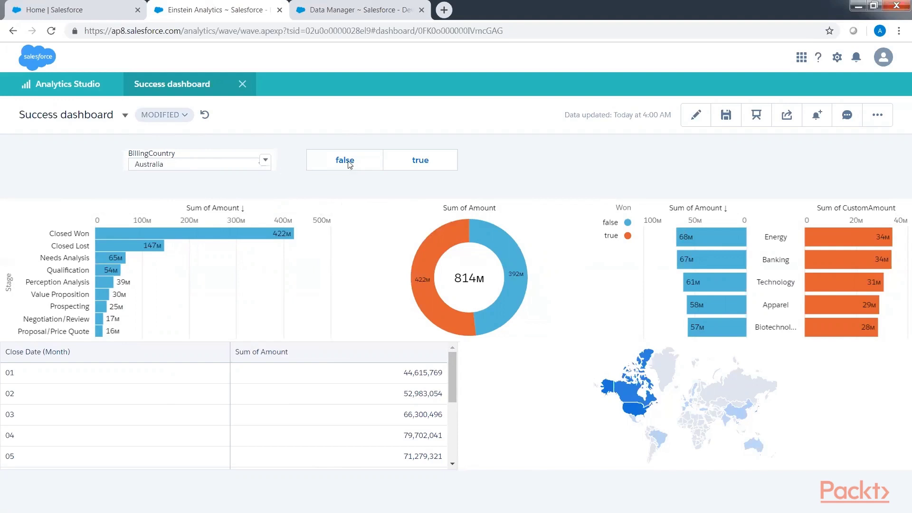
pyautogui.click(684, 118)
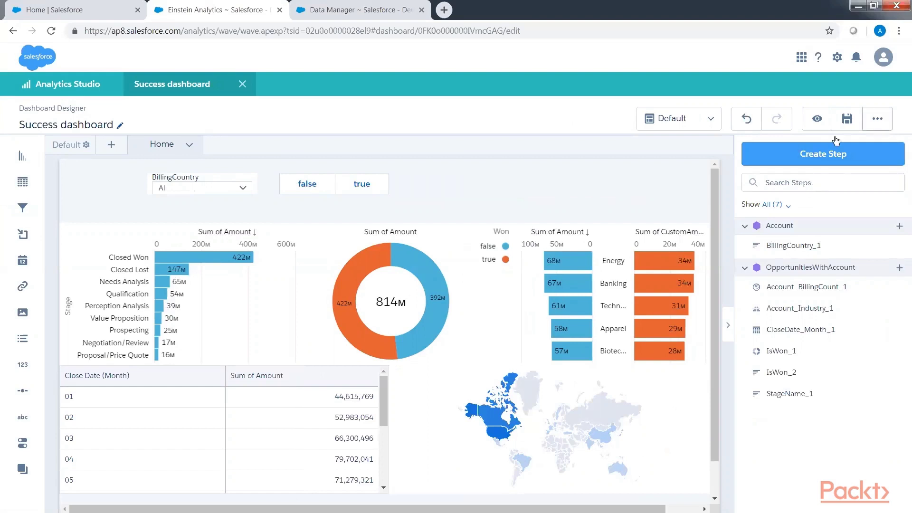
# - Start a new data source connection for the dashboard and name it AccountToOpportunity
pyautogui.click(883, 122)
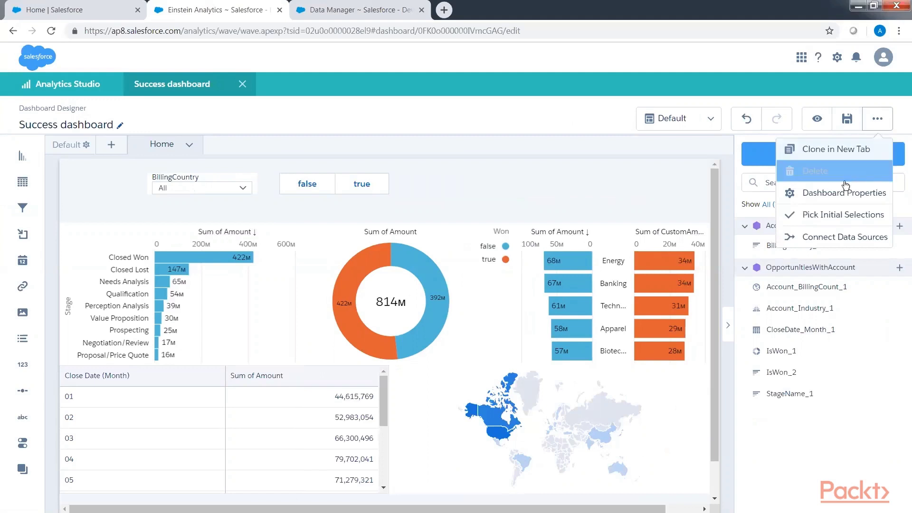
pyautogui.click(831, 242)
pyautogui.click(463, 405)
pyautogui.click(345, 197)
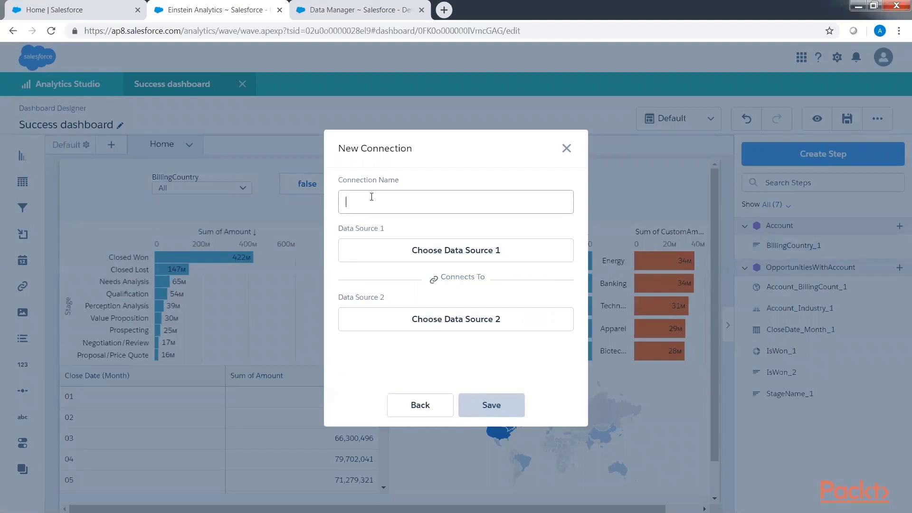
pyautogui.write('AccountToOpportunity')
pyautogui.click(436, 228)
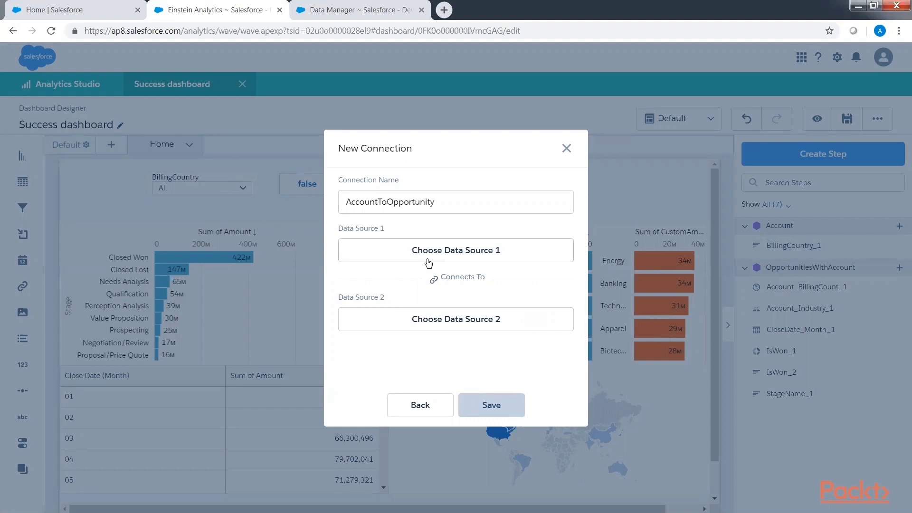
# - Set the connection's first data source to the Account dataset with its Billing Country field
pyautogui.click(453, 253)
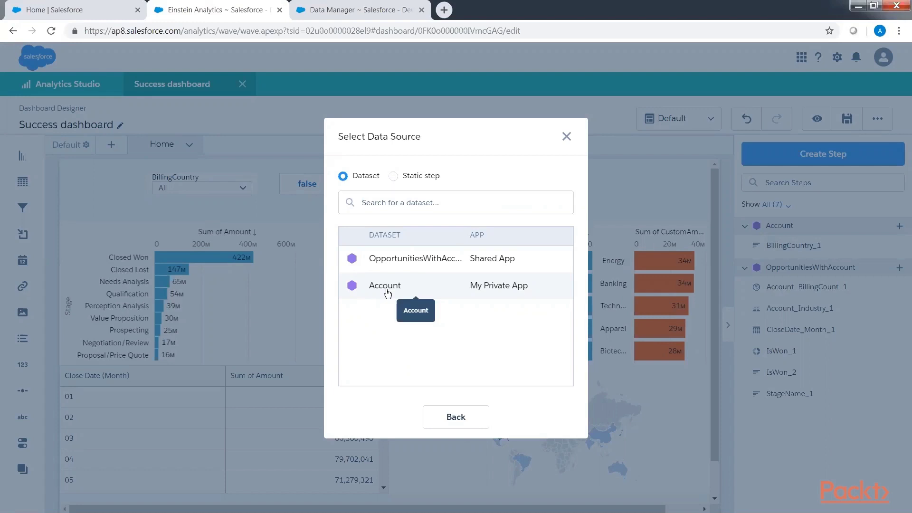
pyautogui.click(387, 290)
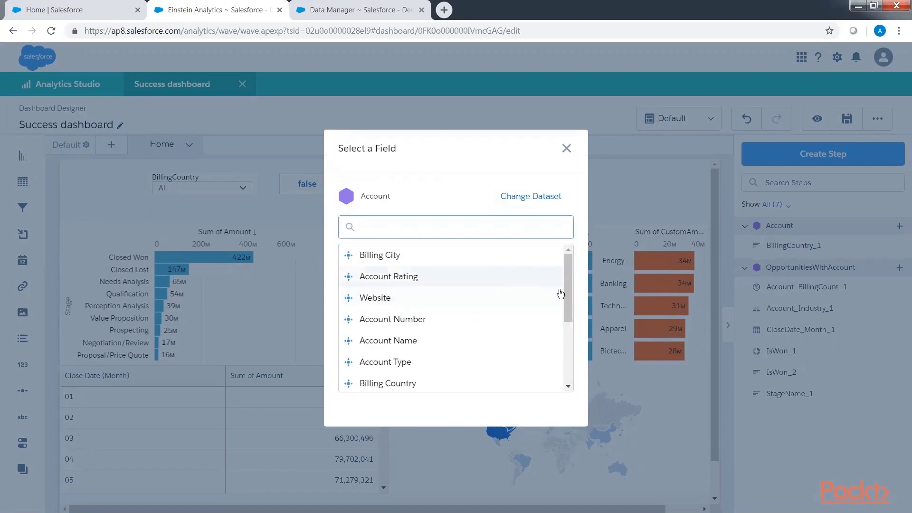
pyautogui.moveTo(565, 302); pyautogui.dragTo(567, 318)
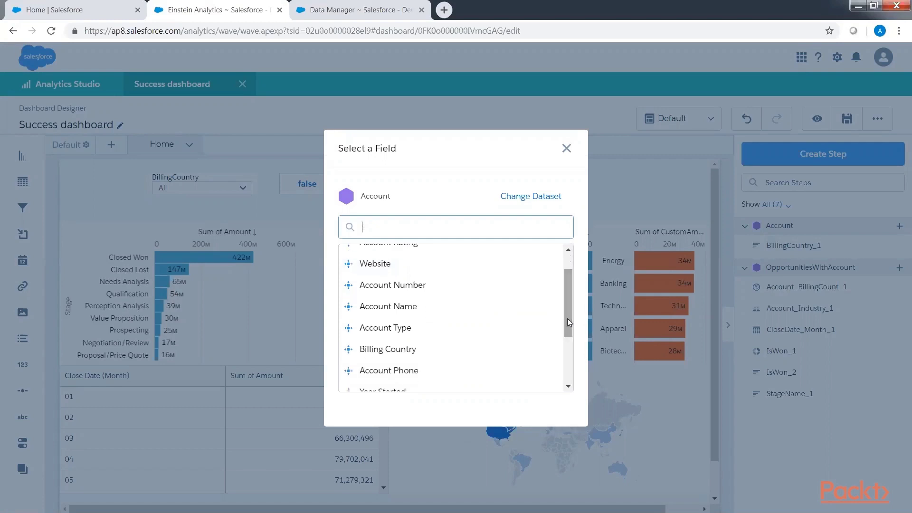
pyautogui.click(410, 350)
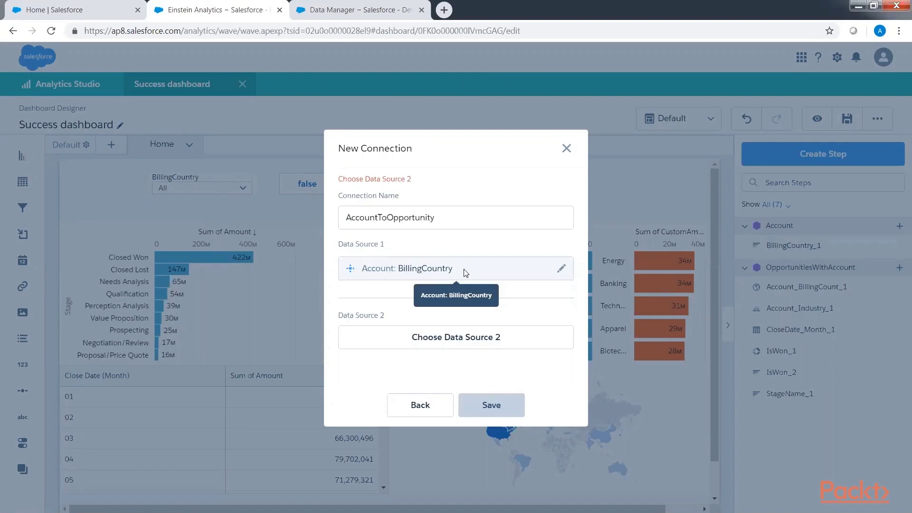
# - Set the second data source to OpportunitiesWithAccount with the Account.BillingCountry field and save the connection
pyautogui.click(463, 337)
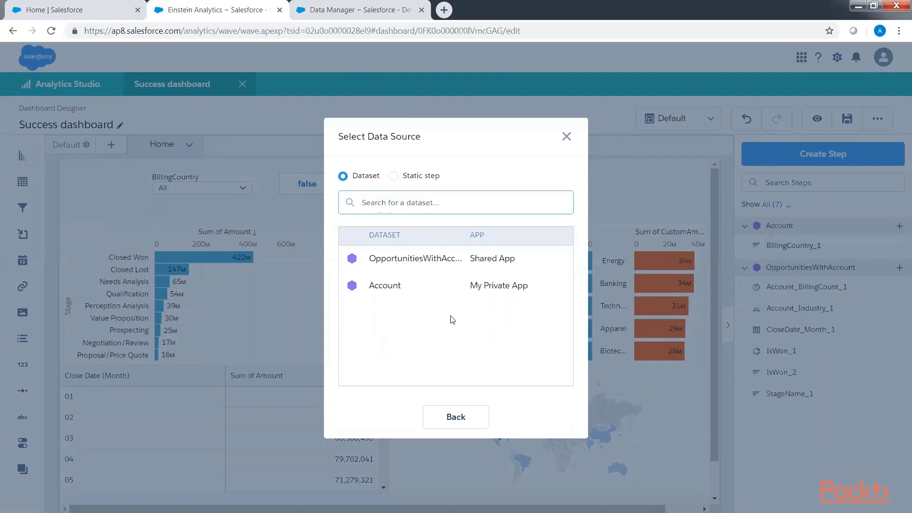
pyautogui.click(420, 259)
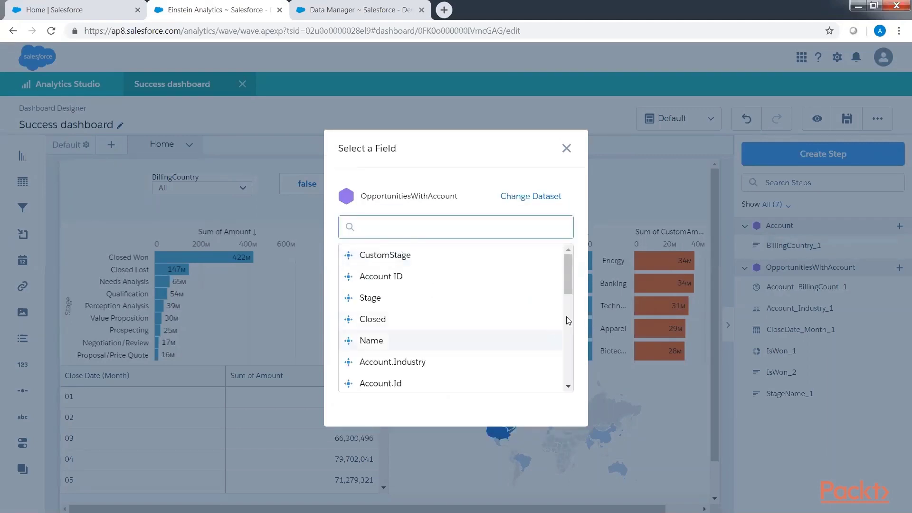
pyautogui.moveTo(567, 286); pyautogui.dragTo(566, 319)
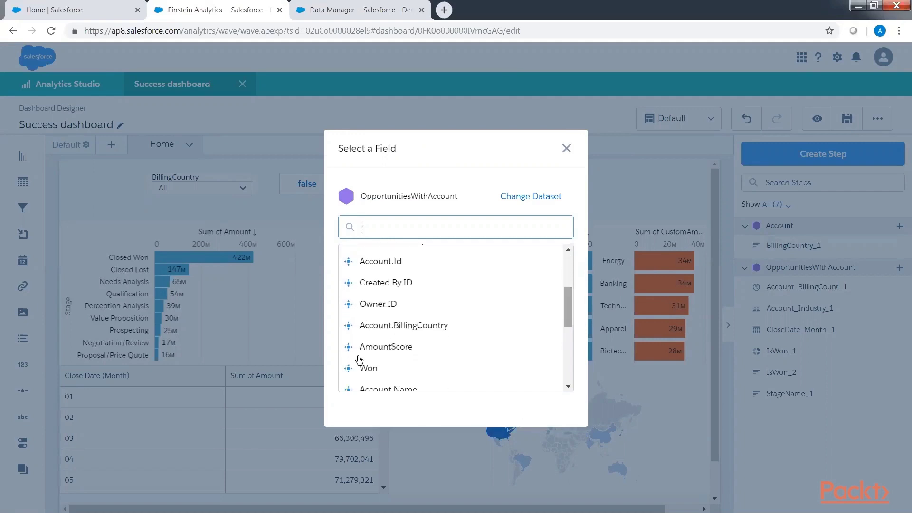
pyautogui.click(390, 328)
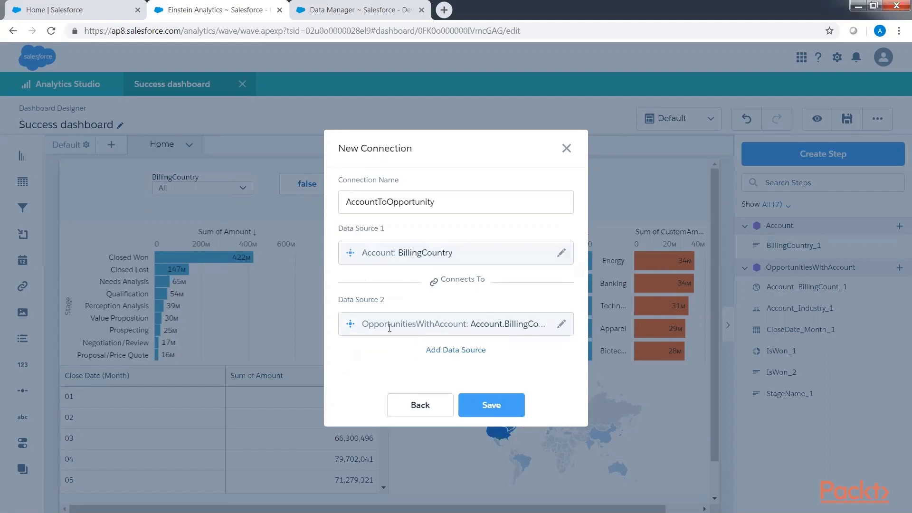
pyautogui.click(502, 414)
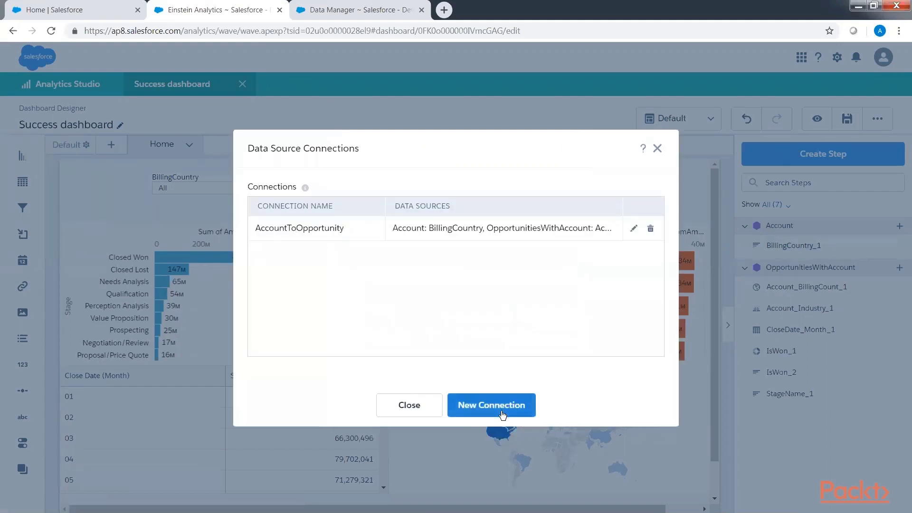
pyautogui.click(408, 402)
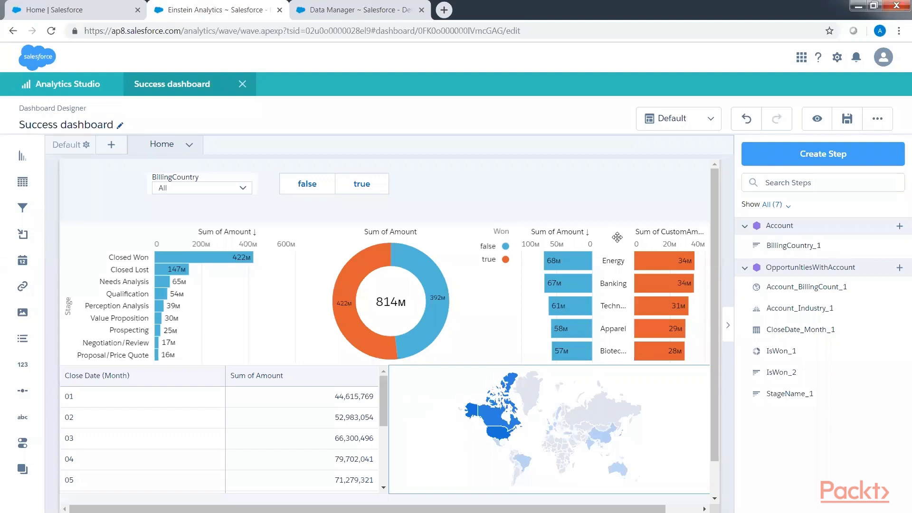
# - Preview the dashboard with BillingCountry filtered to Australia and save it as Success dashboard in My Private App
pyautogui.click(817, 119)
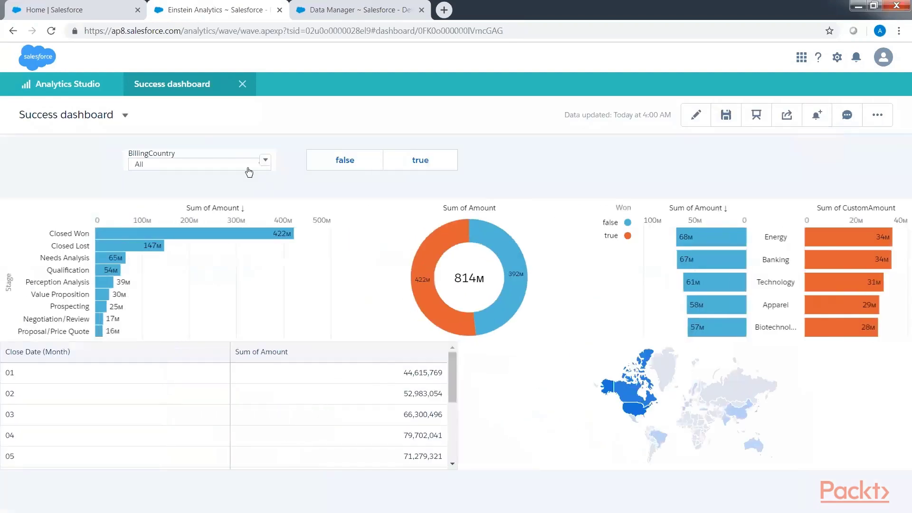
pyautogui.click(241, 170)
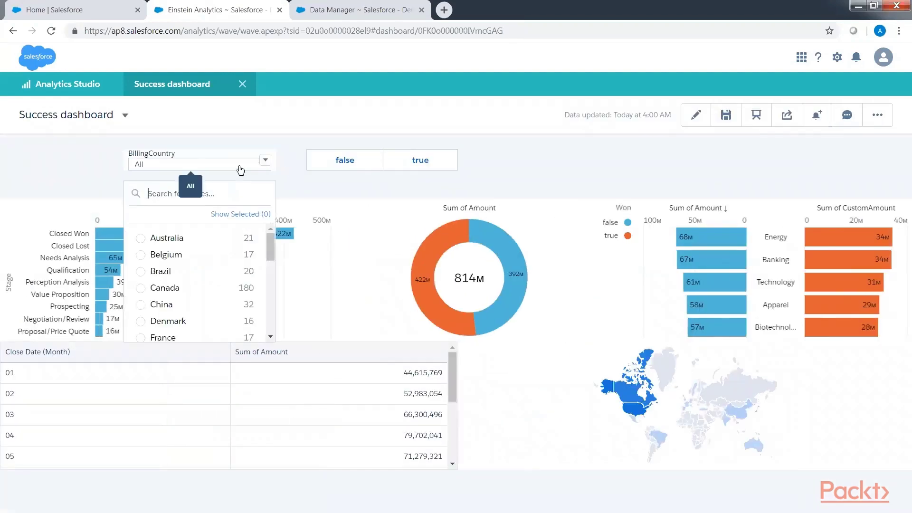
pyautogui.click(165, 240)
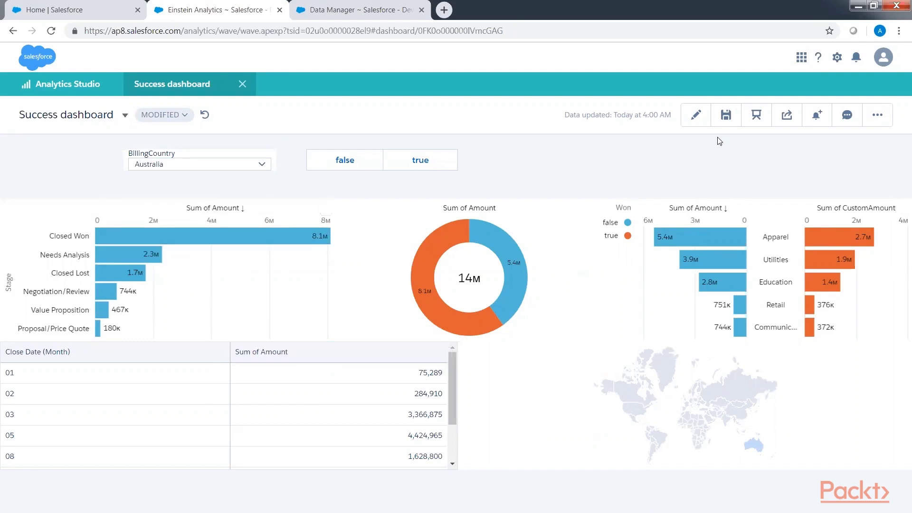
pyautogui.click(725, 118)
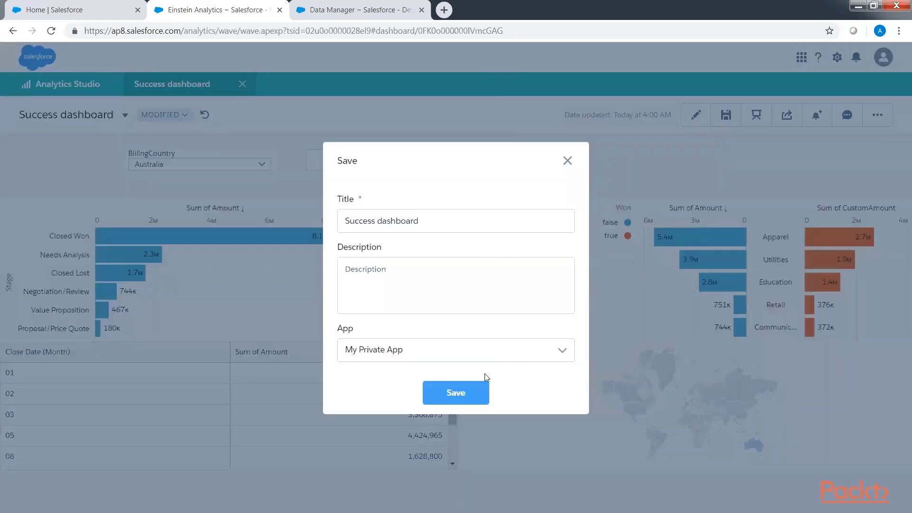
pyautogui.click(466, 390)
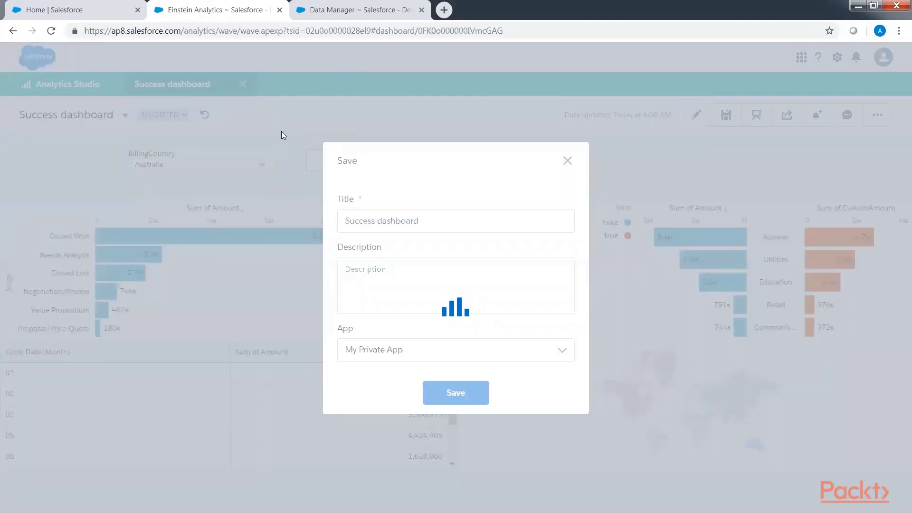